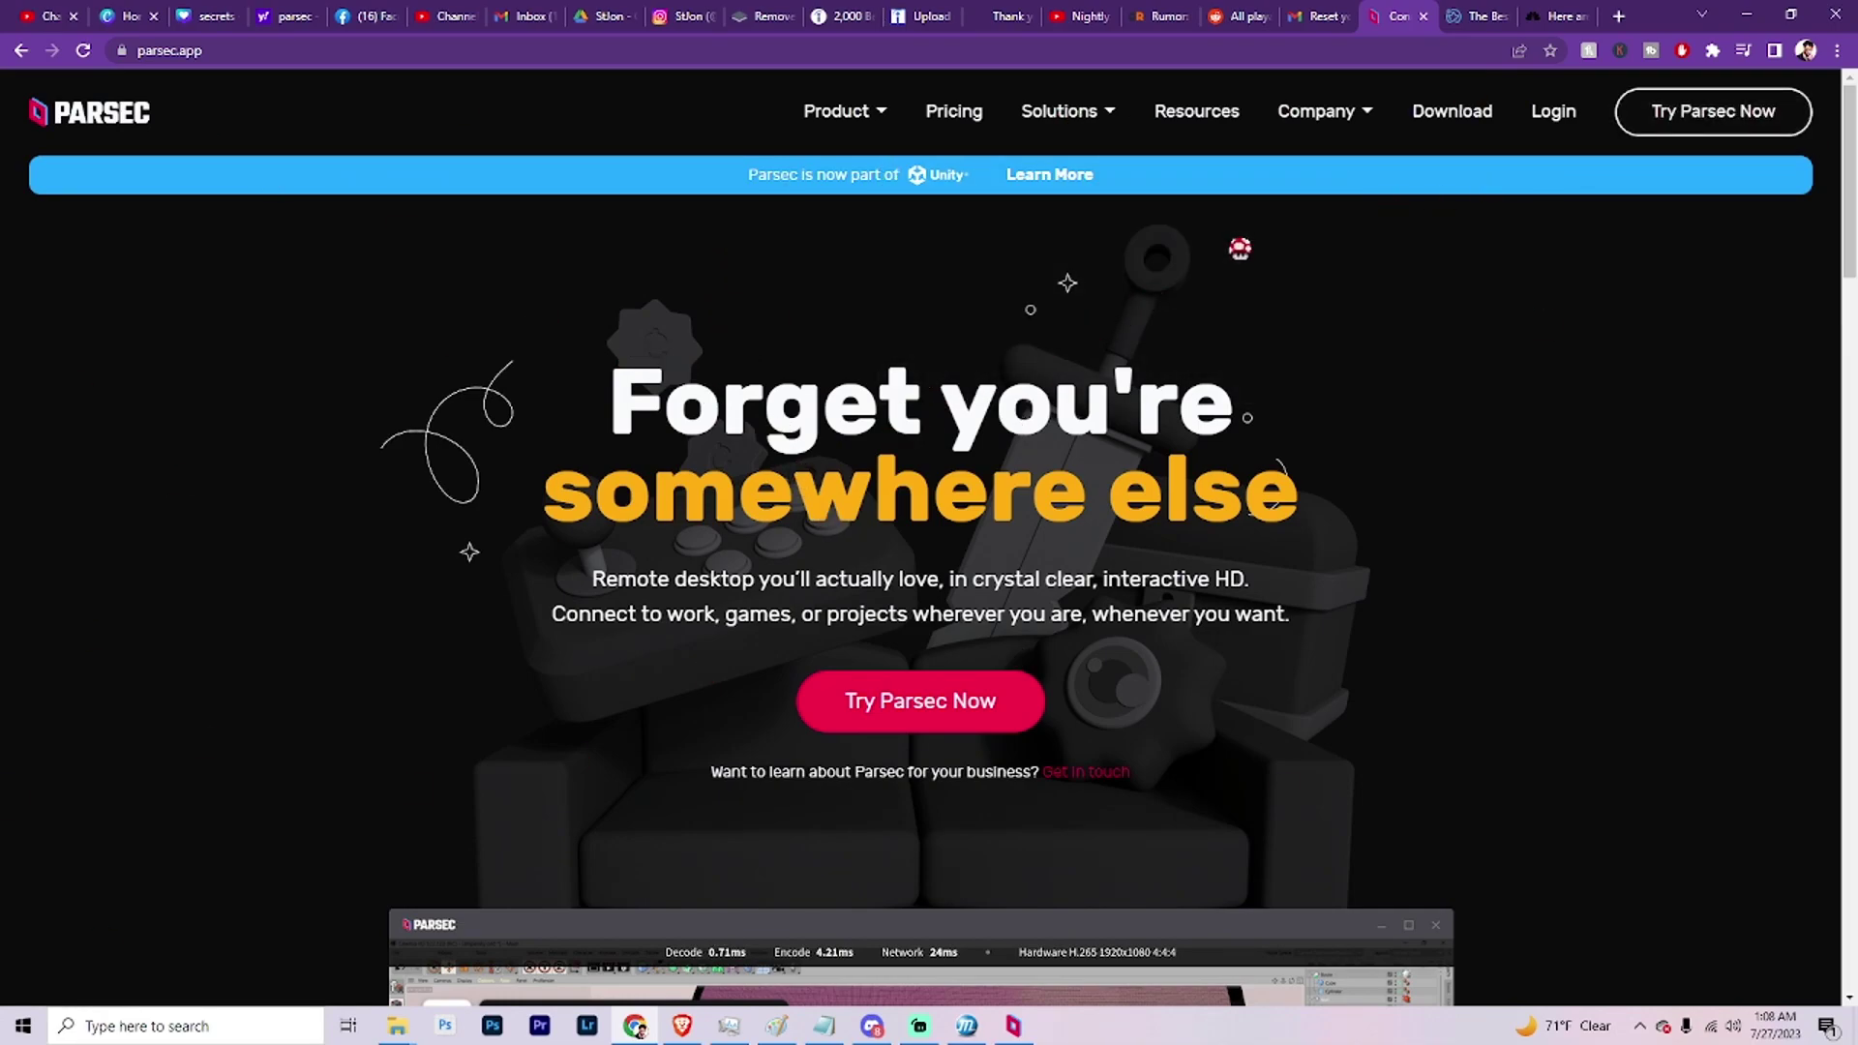
Step: Open the Parsec download page in the browser and switch to the installed Parsec desktop app
{"action": "left_click", "coordinate": [1462, 120]}
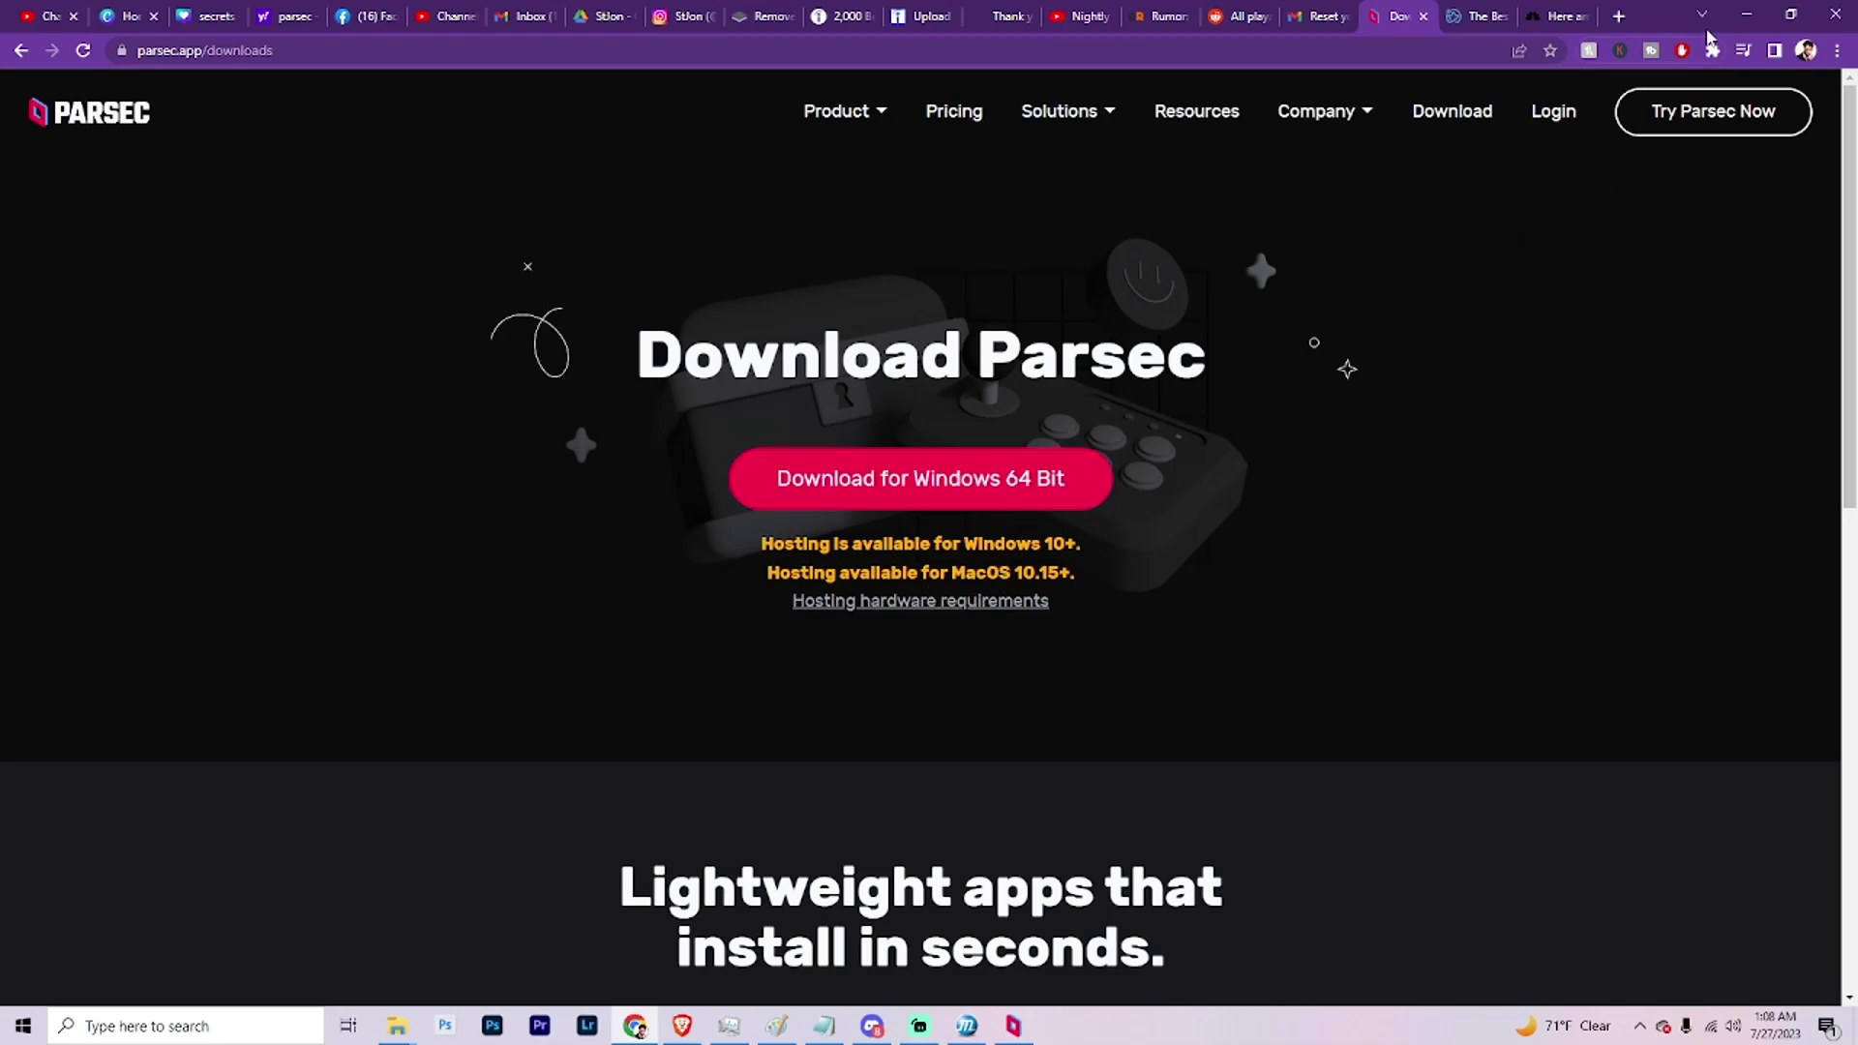
{"action": "left_click", "coordinate": [1747, 14]}
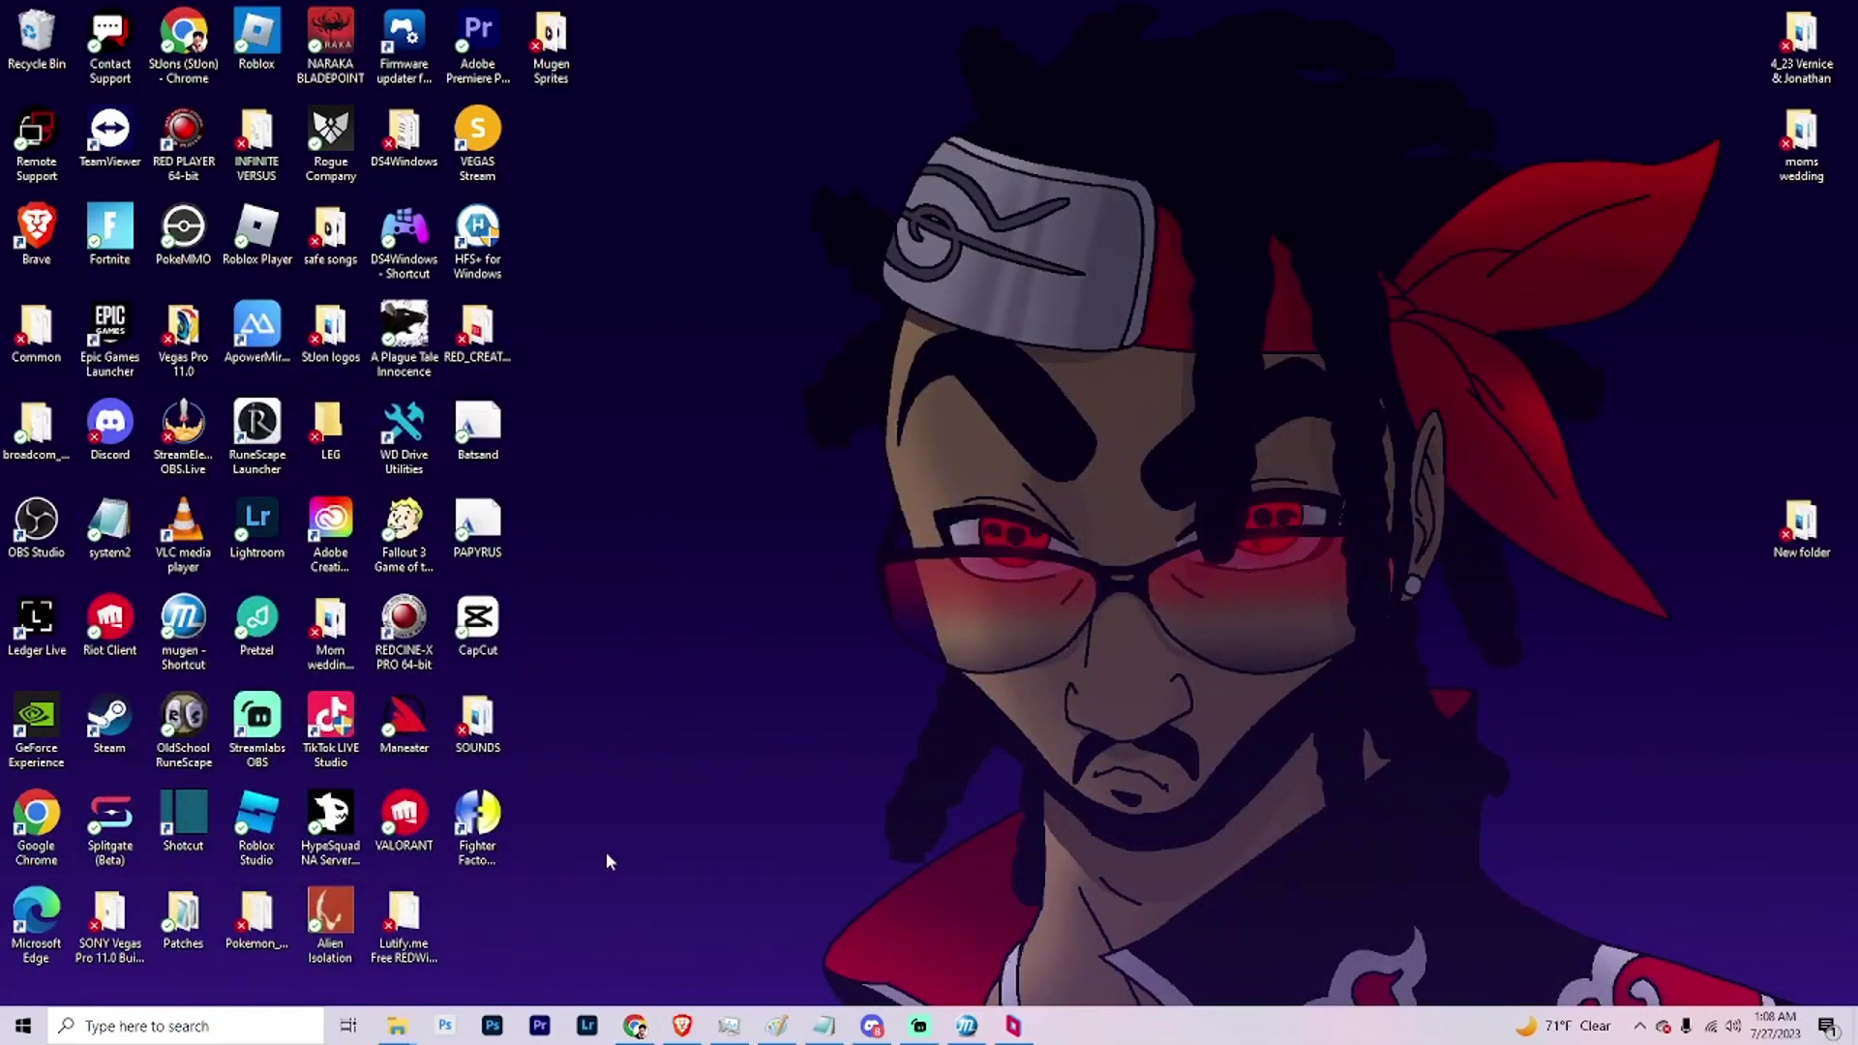
{"action": "left_click", "coordinate": [1013, 1026]}
{"action": "mouse_move", "coordinate": [556, 162]}
{"action": "left_mouse_down"}
{"action": "mouse_move", "coordinate": [497, 130]}
{"action": "mouse_move", "coordinate": [695, 179]}
{"action": "mouse_move", "coordinate": [557, 137]}
{"action": "left_mouse_up"}
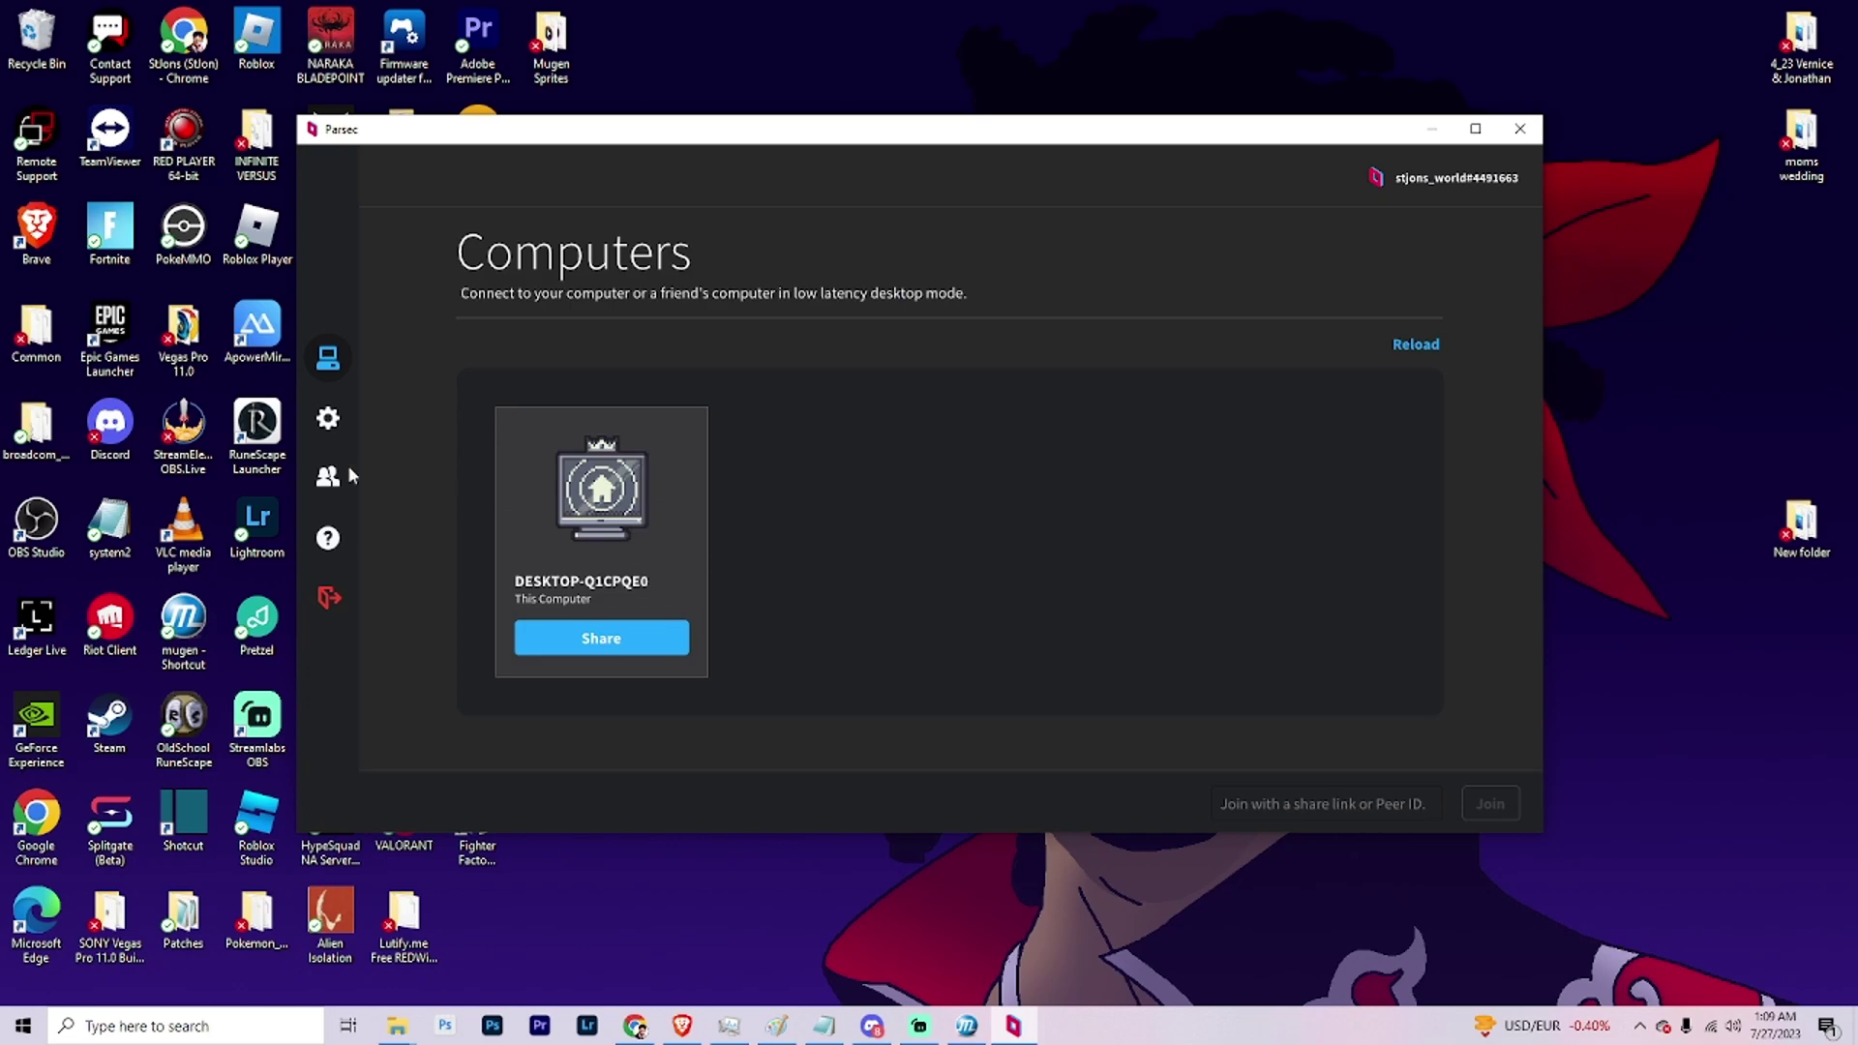
Step: Open the app settings and look through the client settings, including overlay, window mode and renderer
{"action": "left_click", "coordinate": [328, 419]}
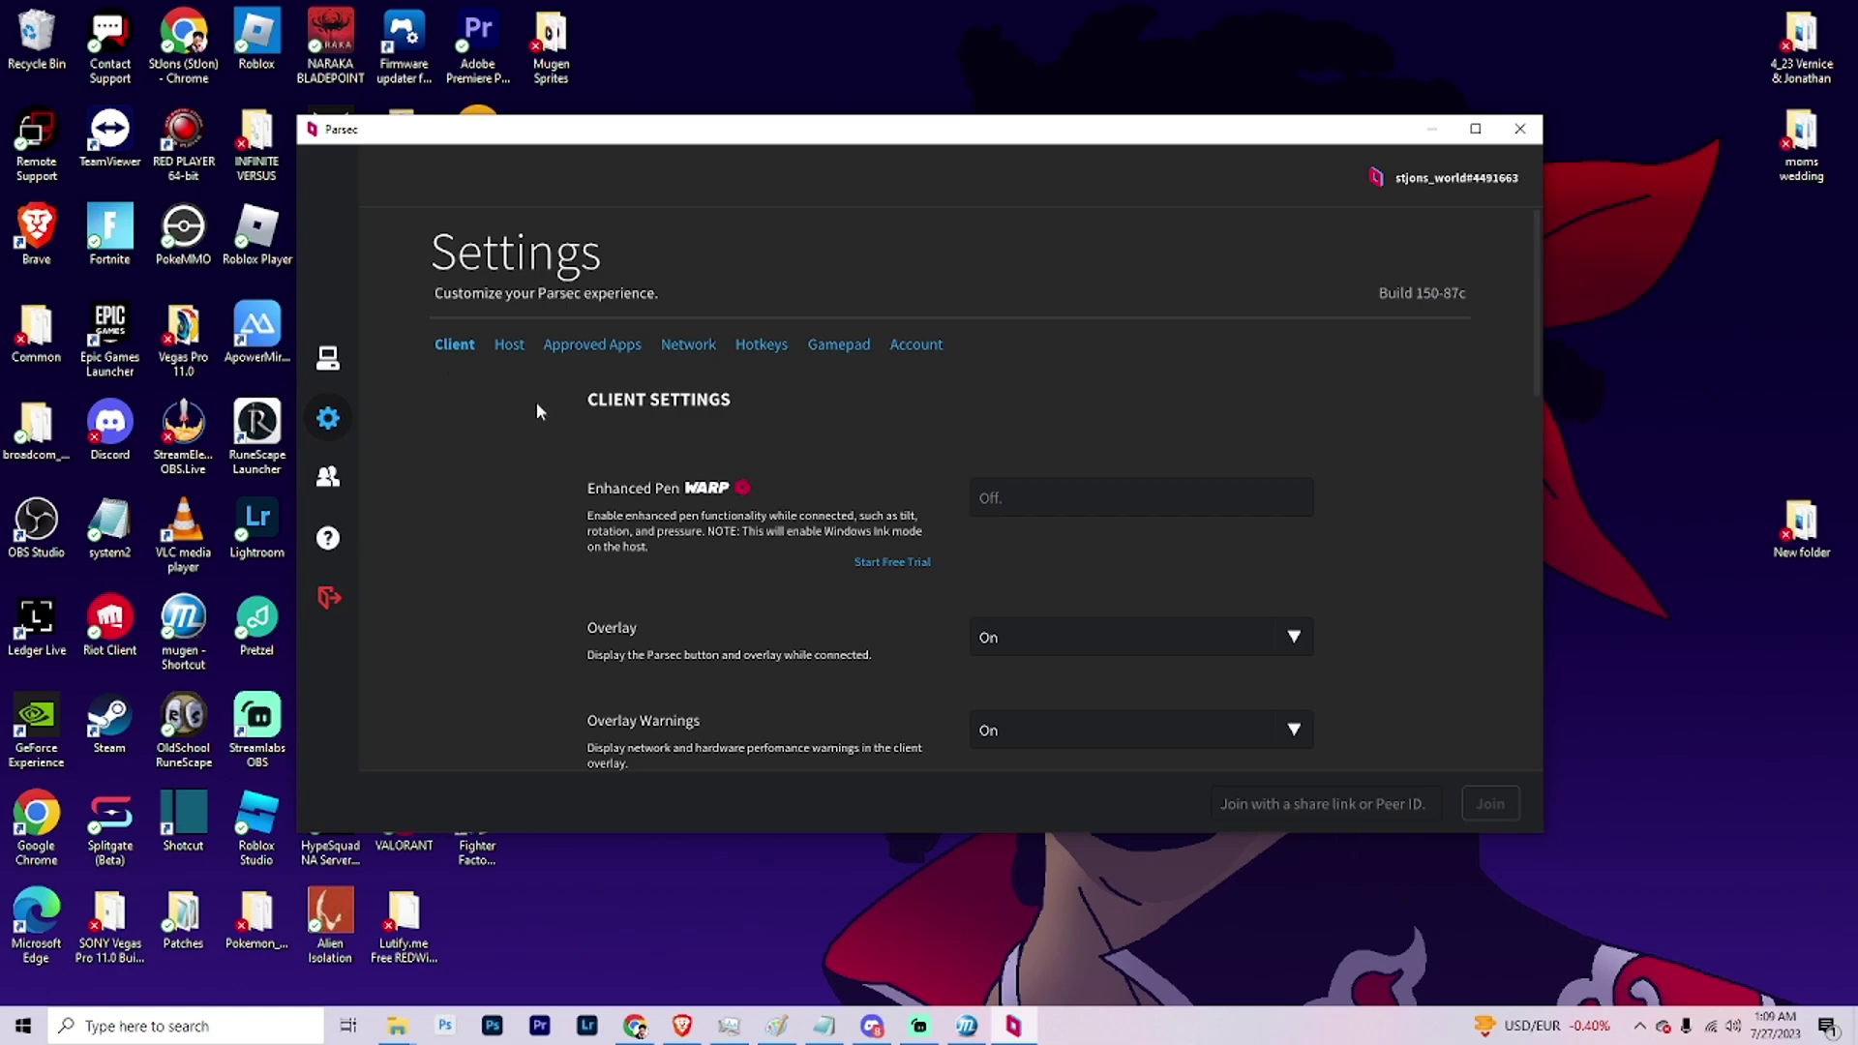
{"action": "scroll", "coordinate": [813, 484], "scroll_direction": "down", "scroll_amount": 4}
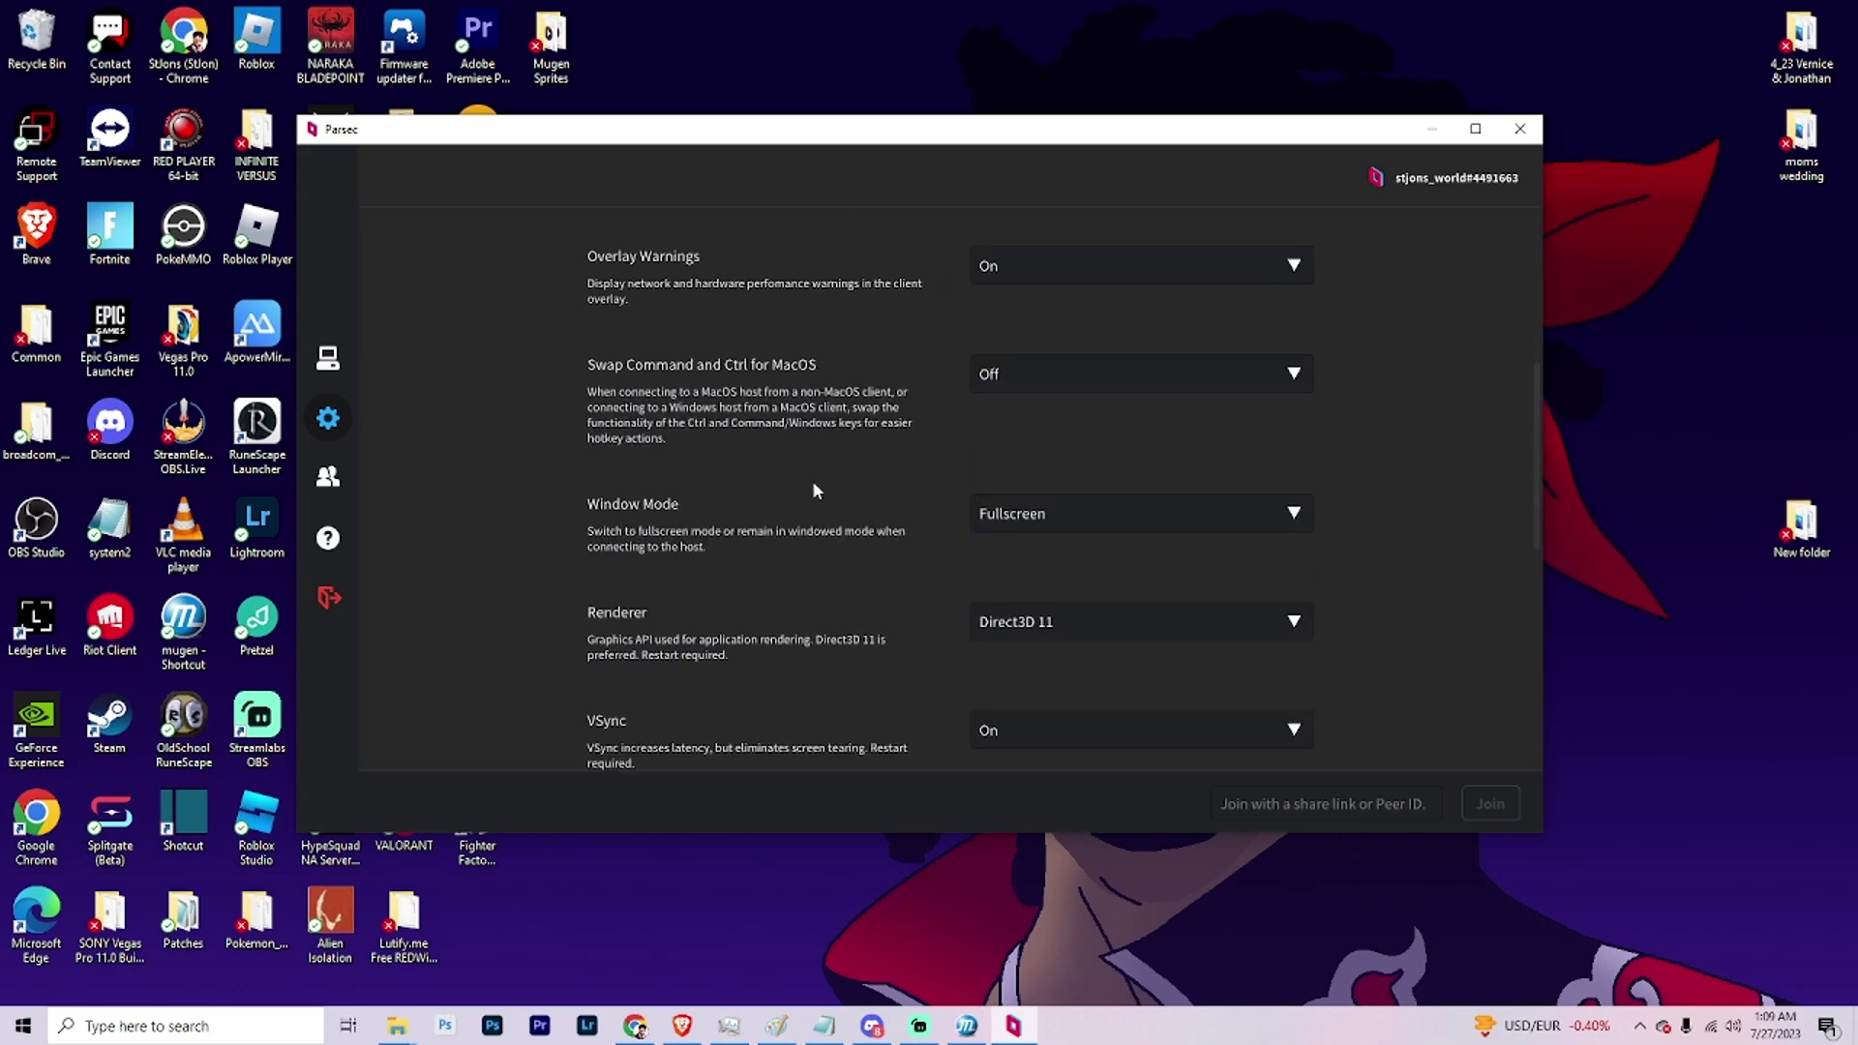
{"action": "scroll", "coordinate": [764, 578], "scroll_direction": "up", "scroll_amount": 4}
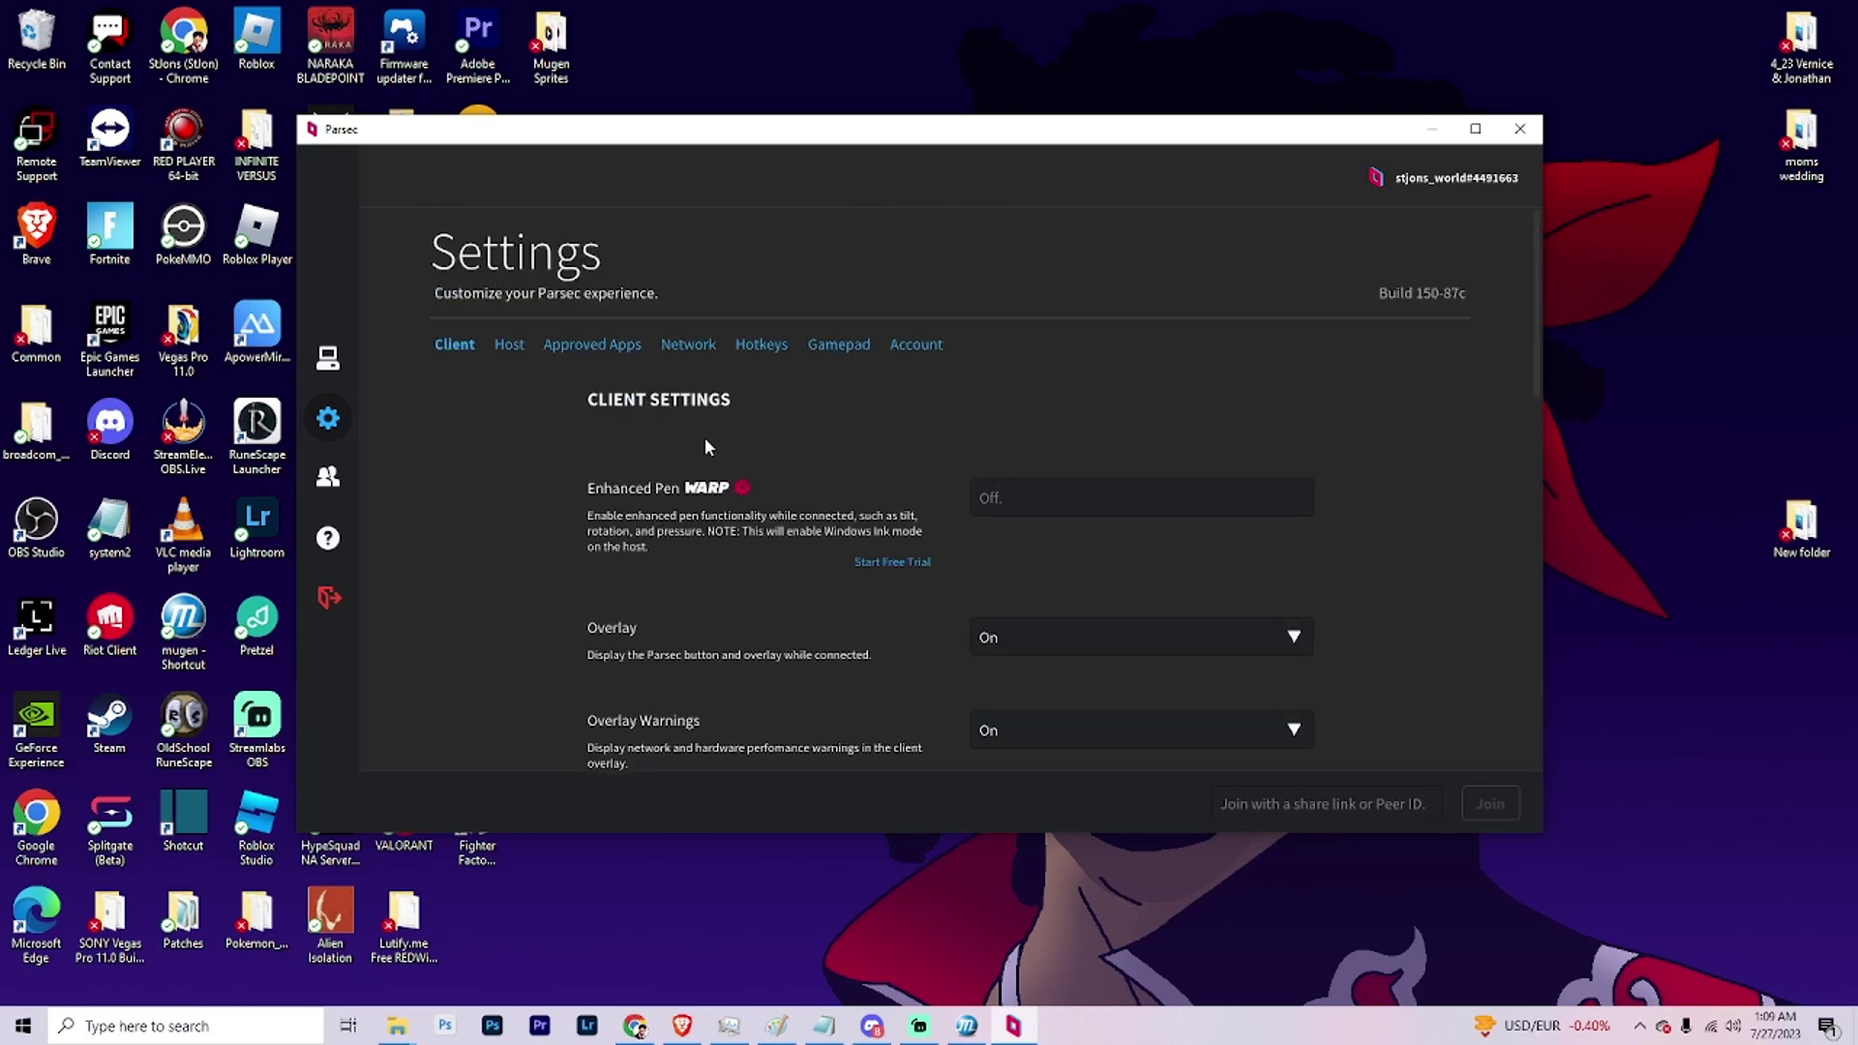
Step: In the host settings, set Hosting Enabled to Enabled to allow connections to this computer
{"action": "left_click", "coordinate": [509, 349]}
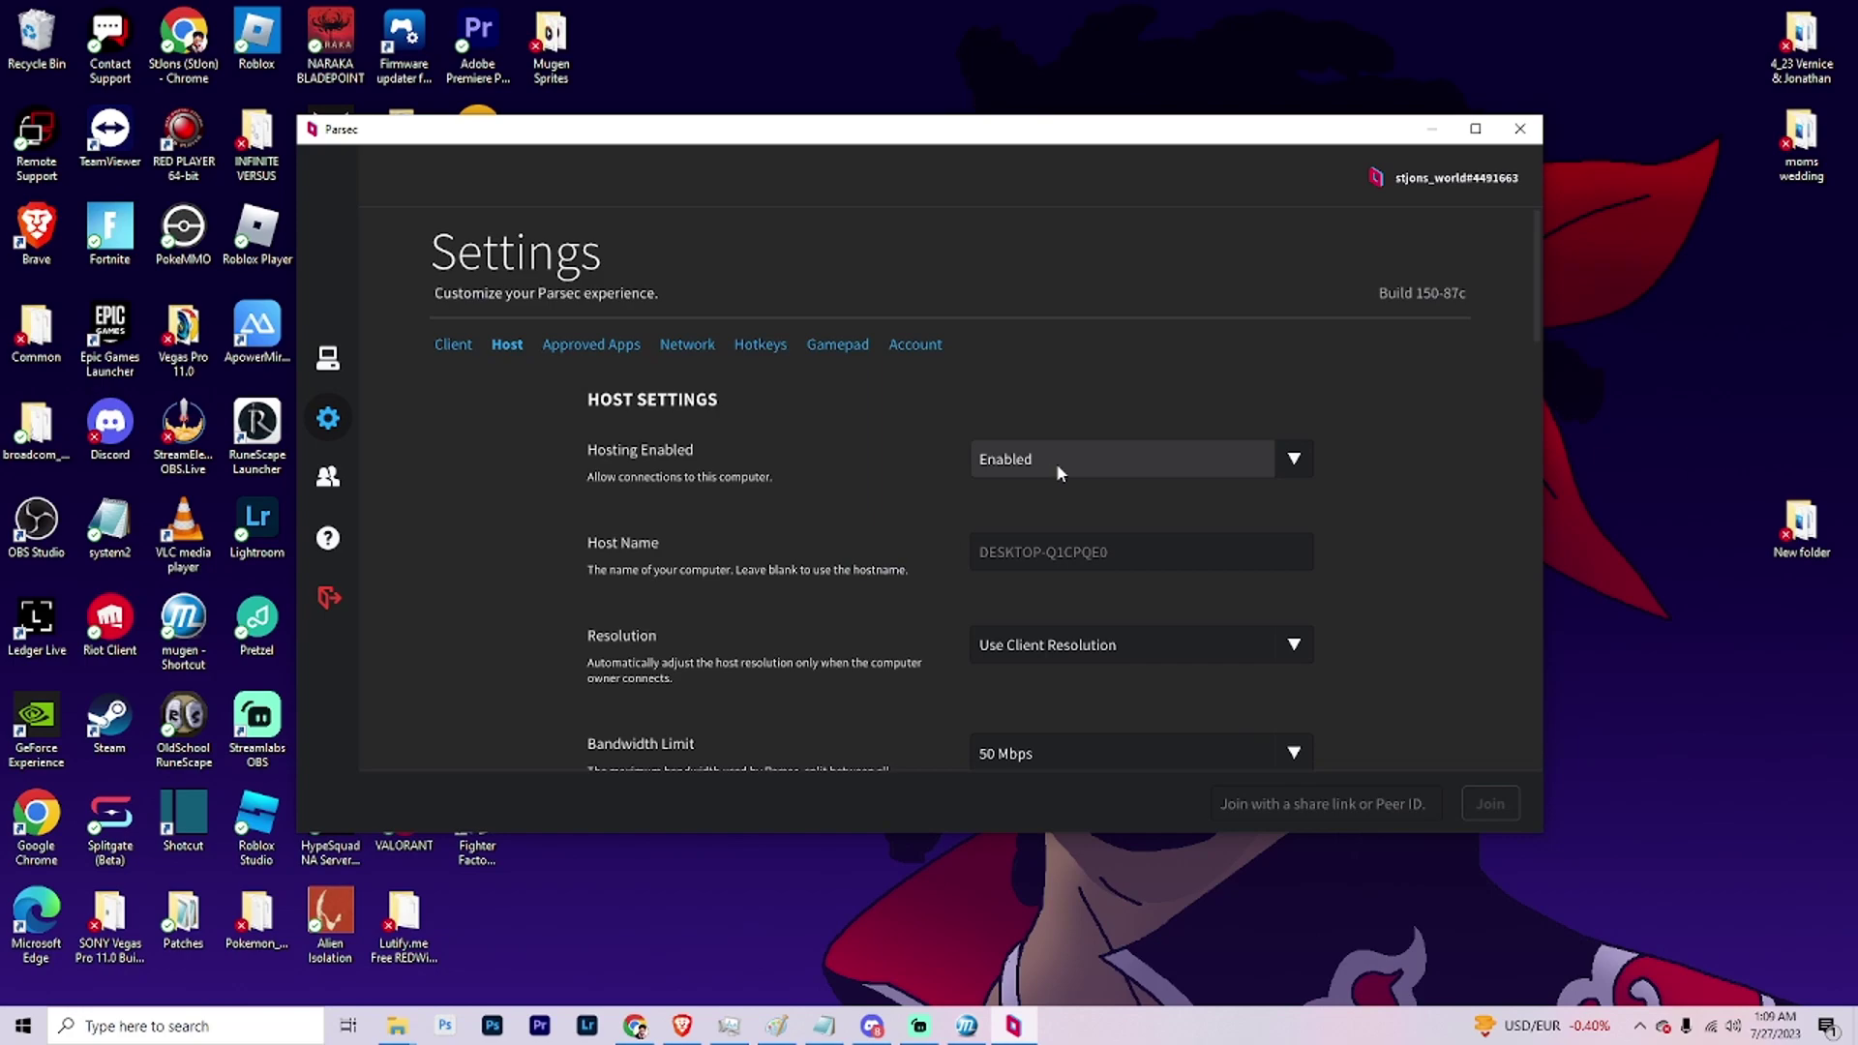
{"action": "left_click", "coordinate": [1085, 463]}
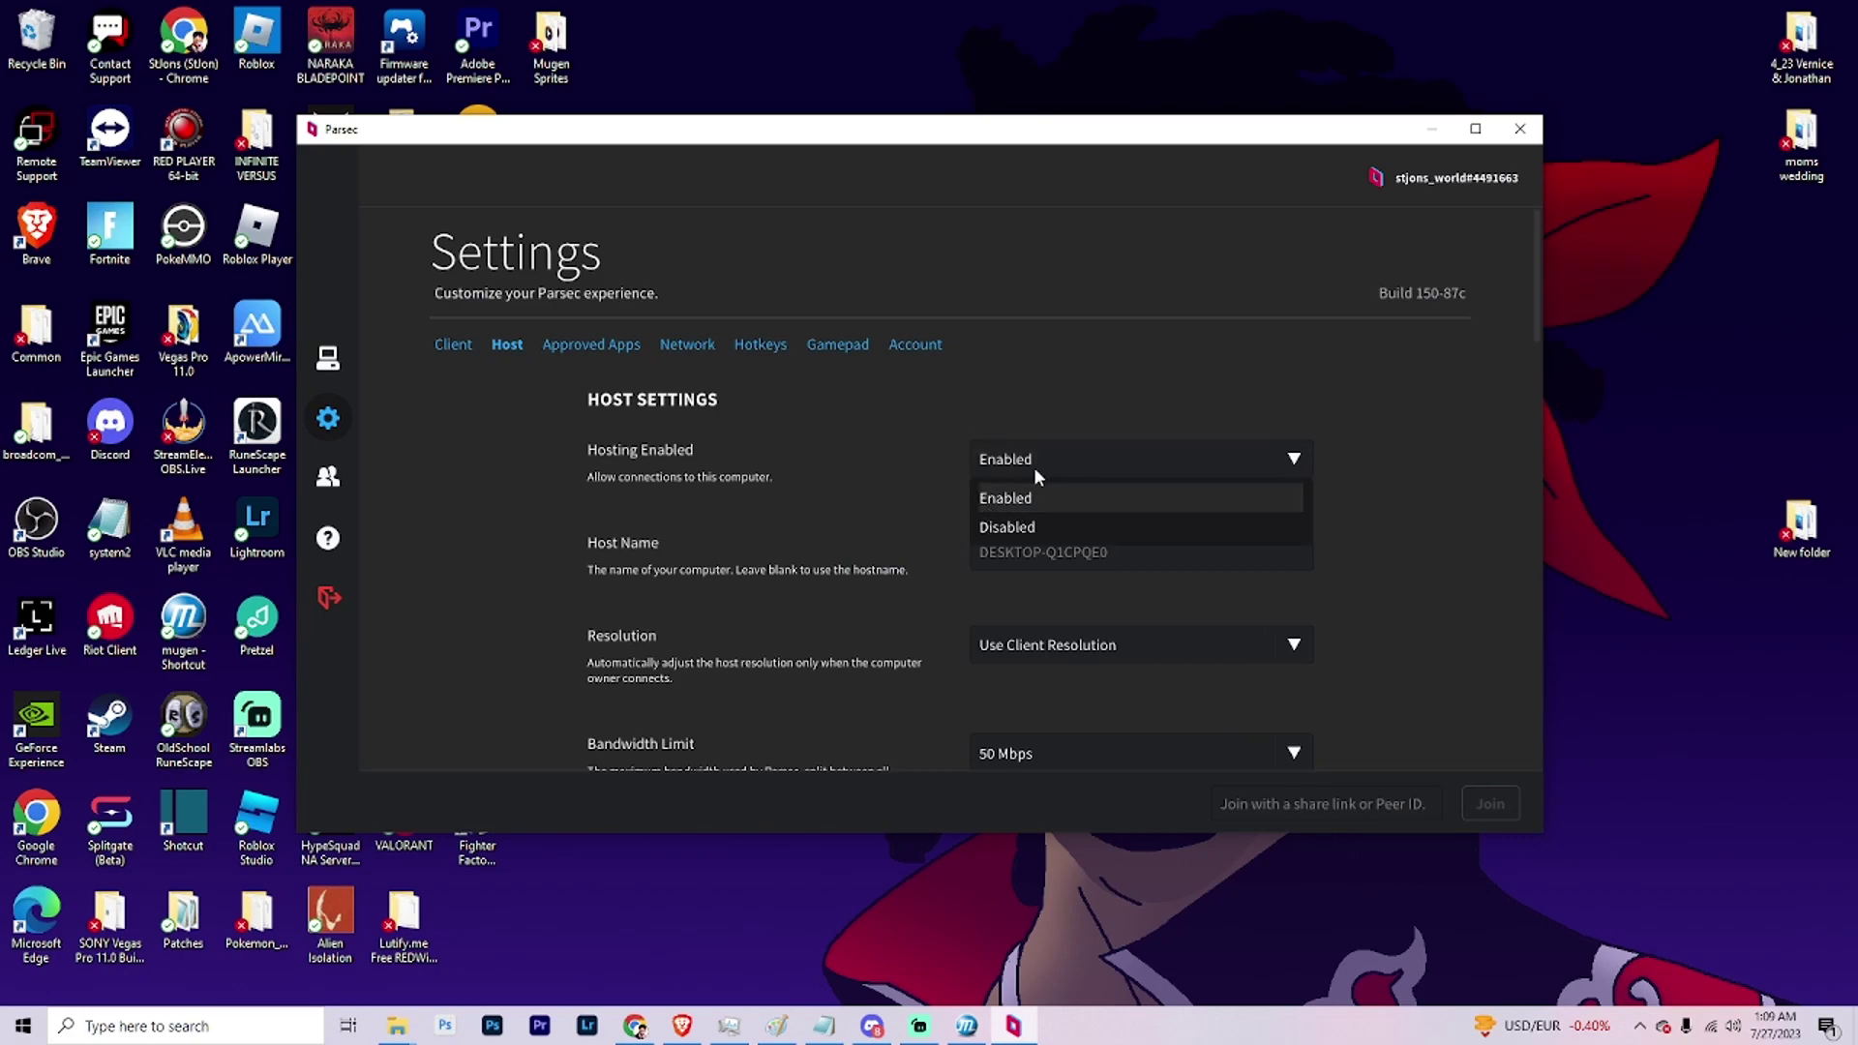
{"action": "left_click", "coordinate": [992, 495]}
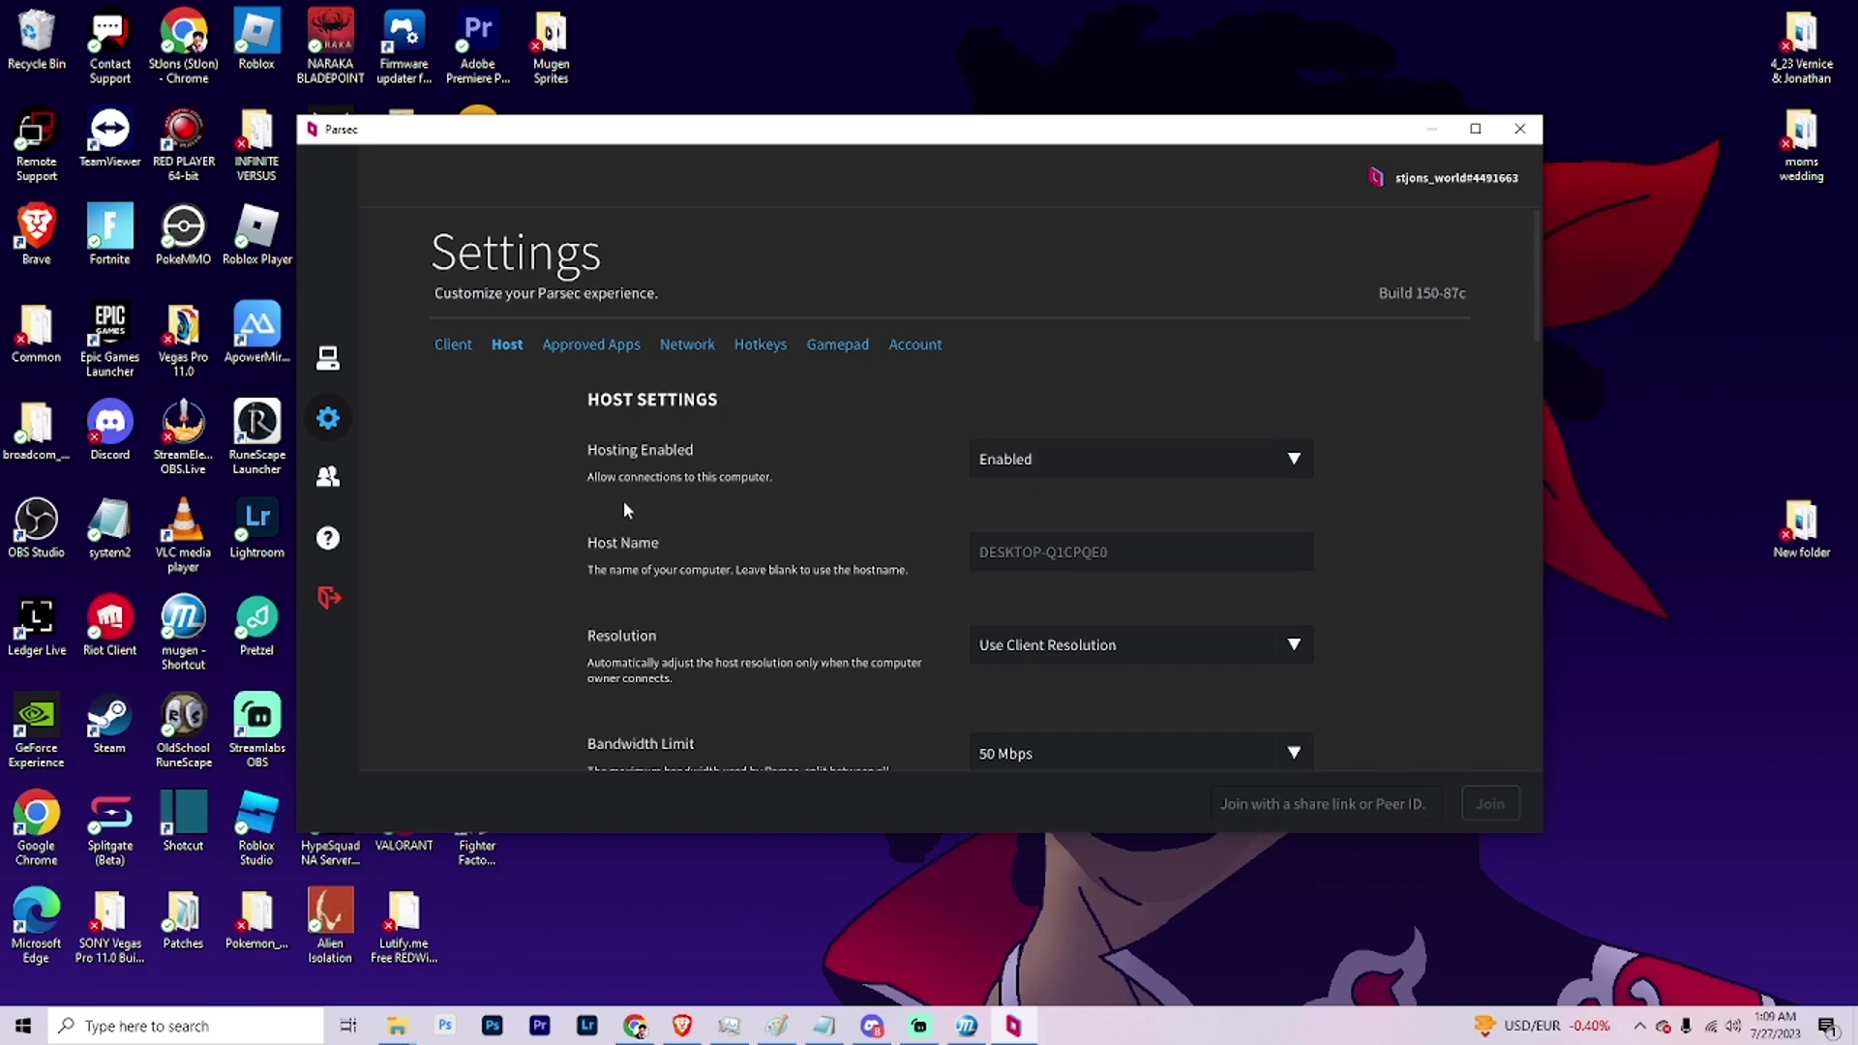
Step: Examine the available Bandwidth Limit options in the host settings and close the list without choosing a new one
{"action": "scroll", "coordinate": [813, 457], "scroll_direction": "down", "scroll_amount": 3}
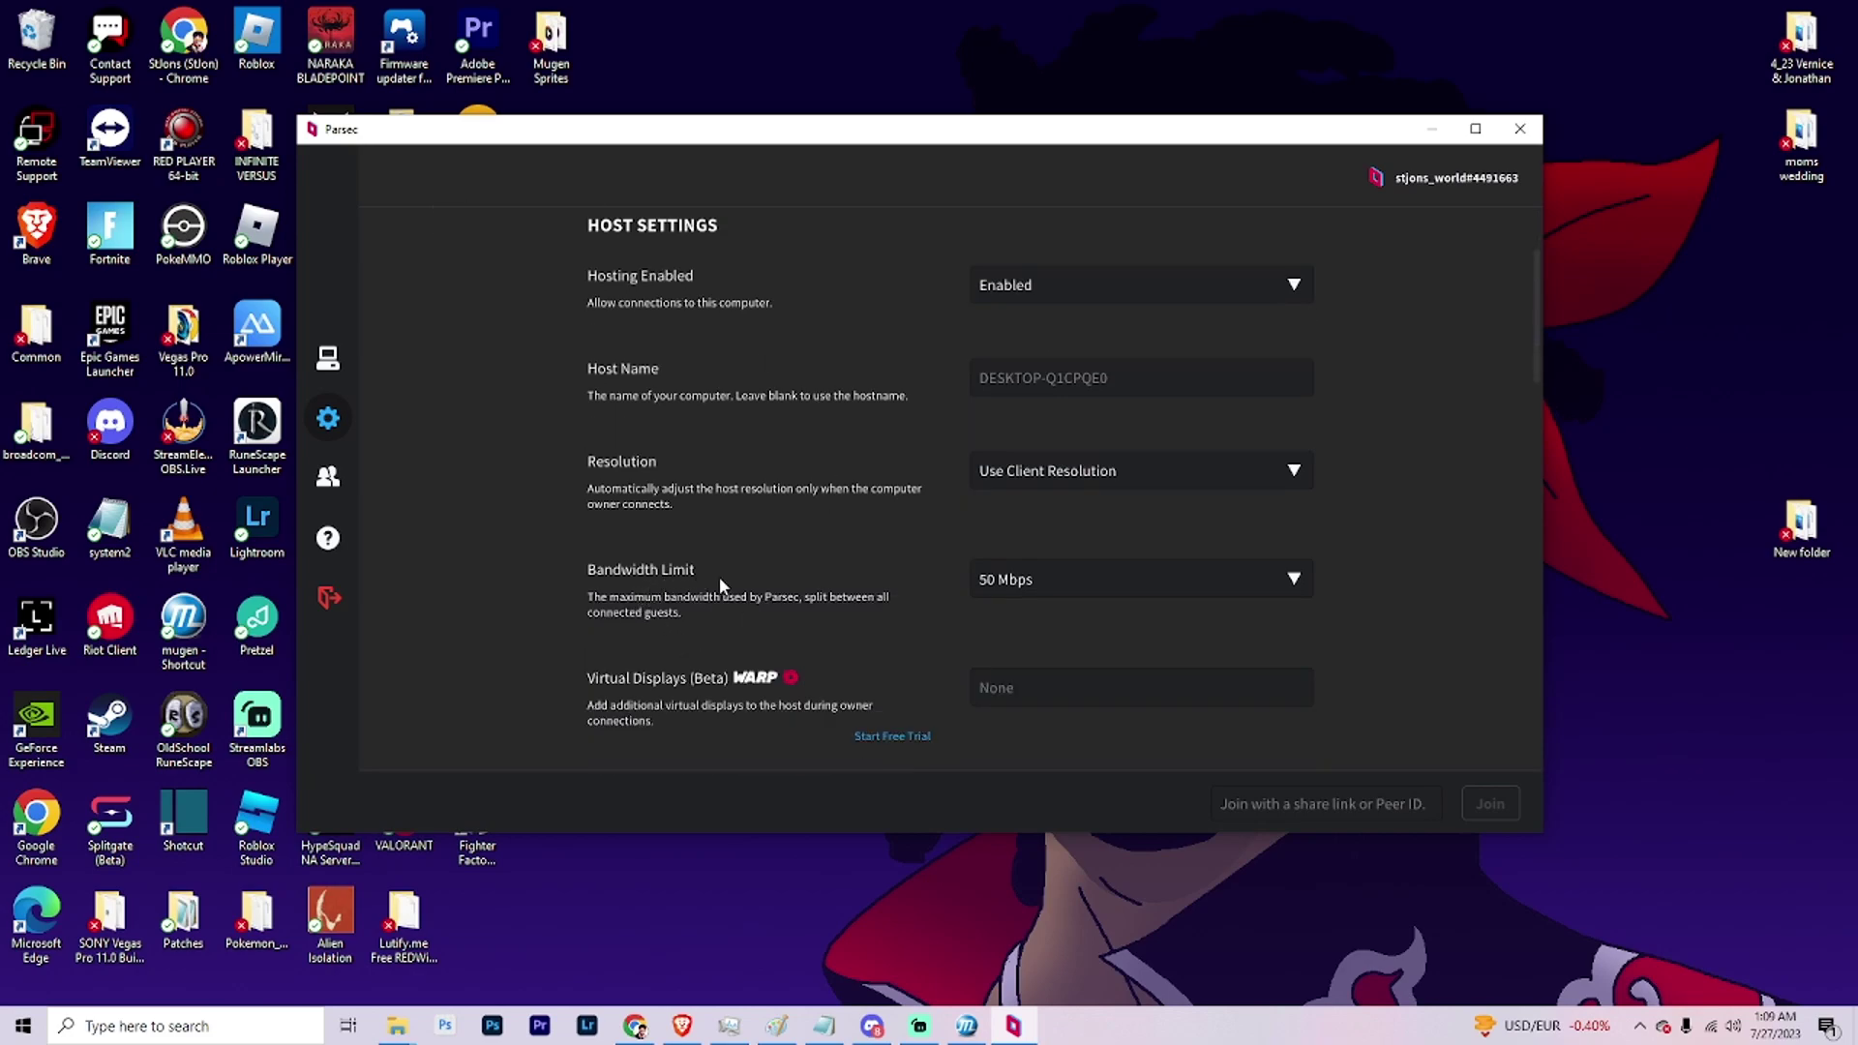
{"action": "left_click", "coordinate": [999, 586]}
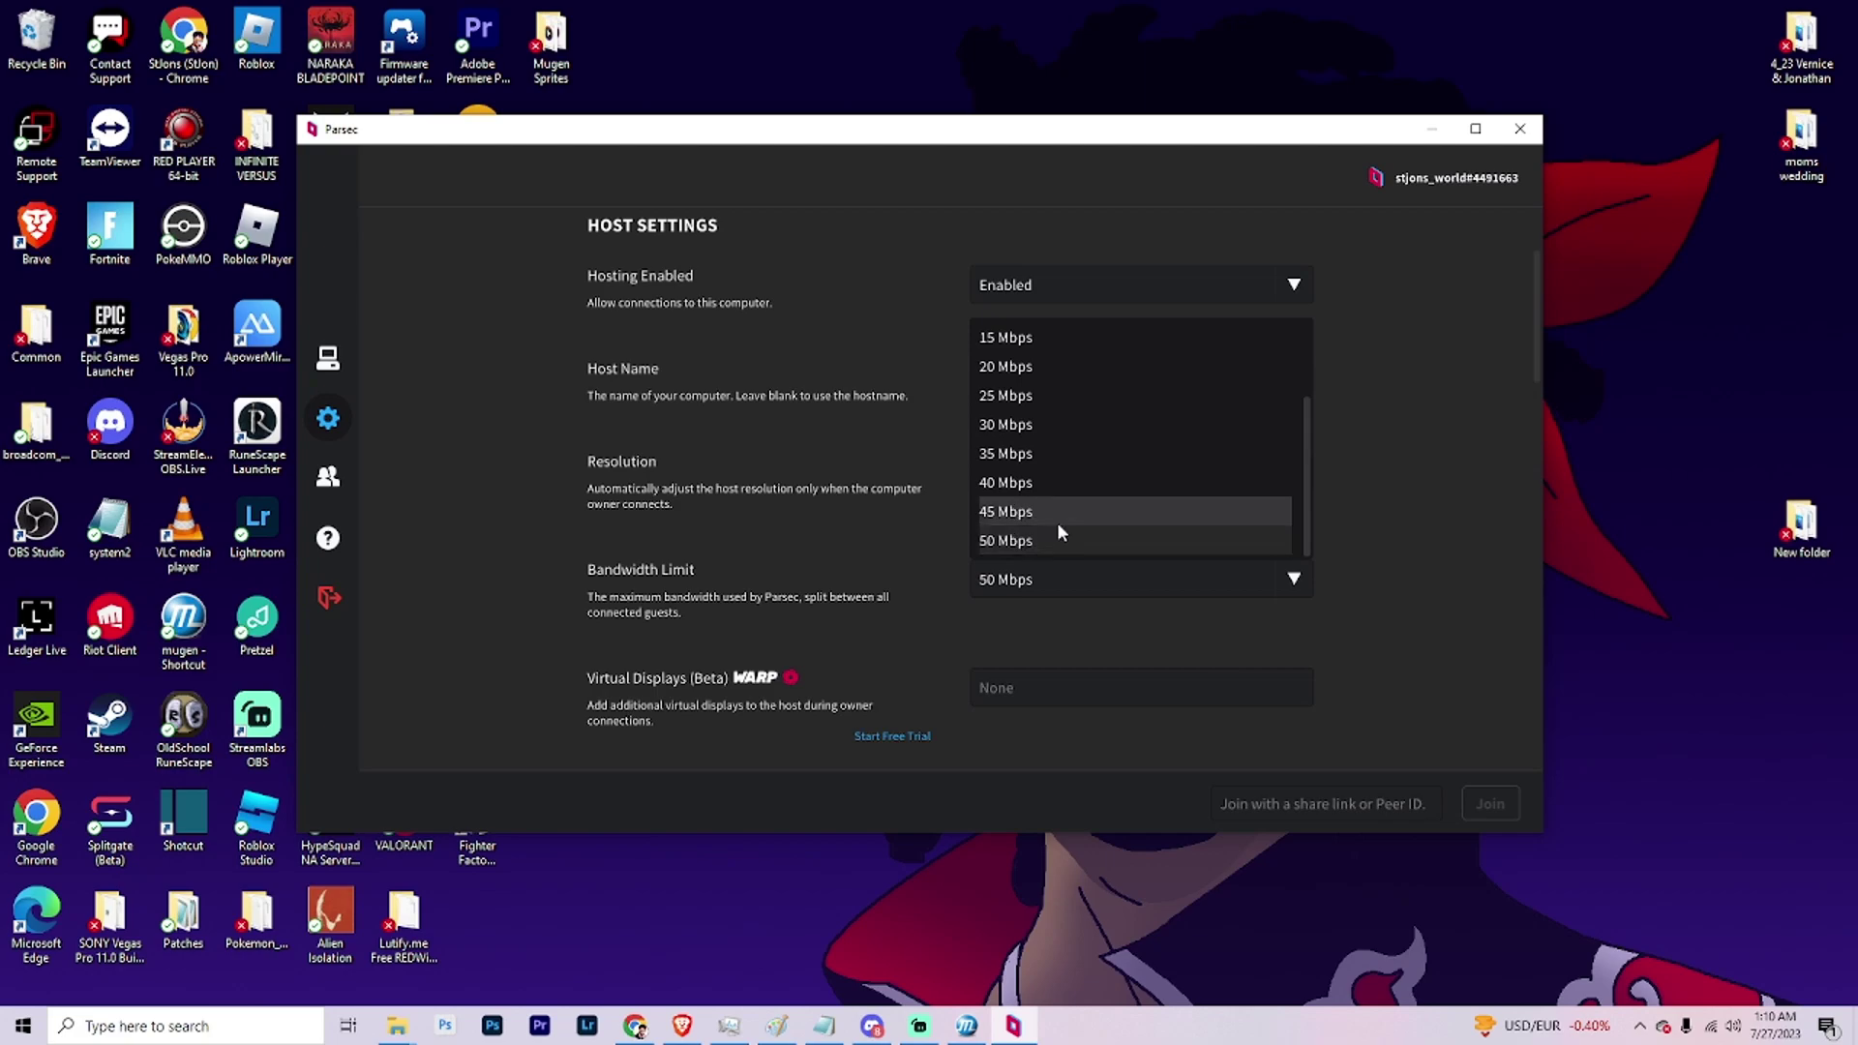
{"action": "scroll", "coordinate": [849, 500], "scroll_direction": "down", "scroll_amount": 1}
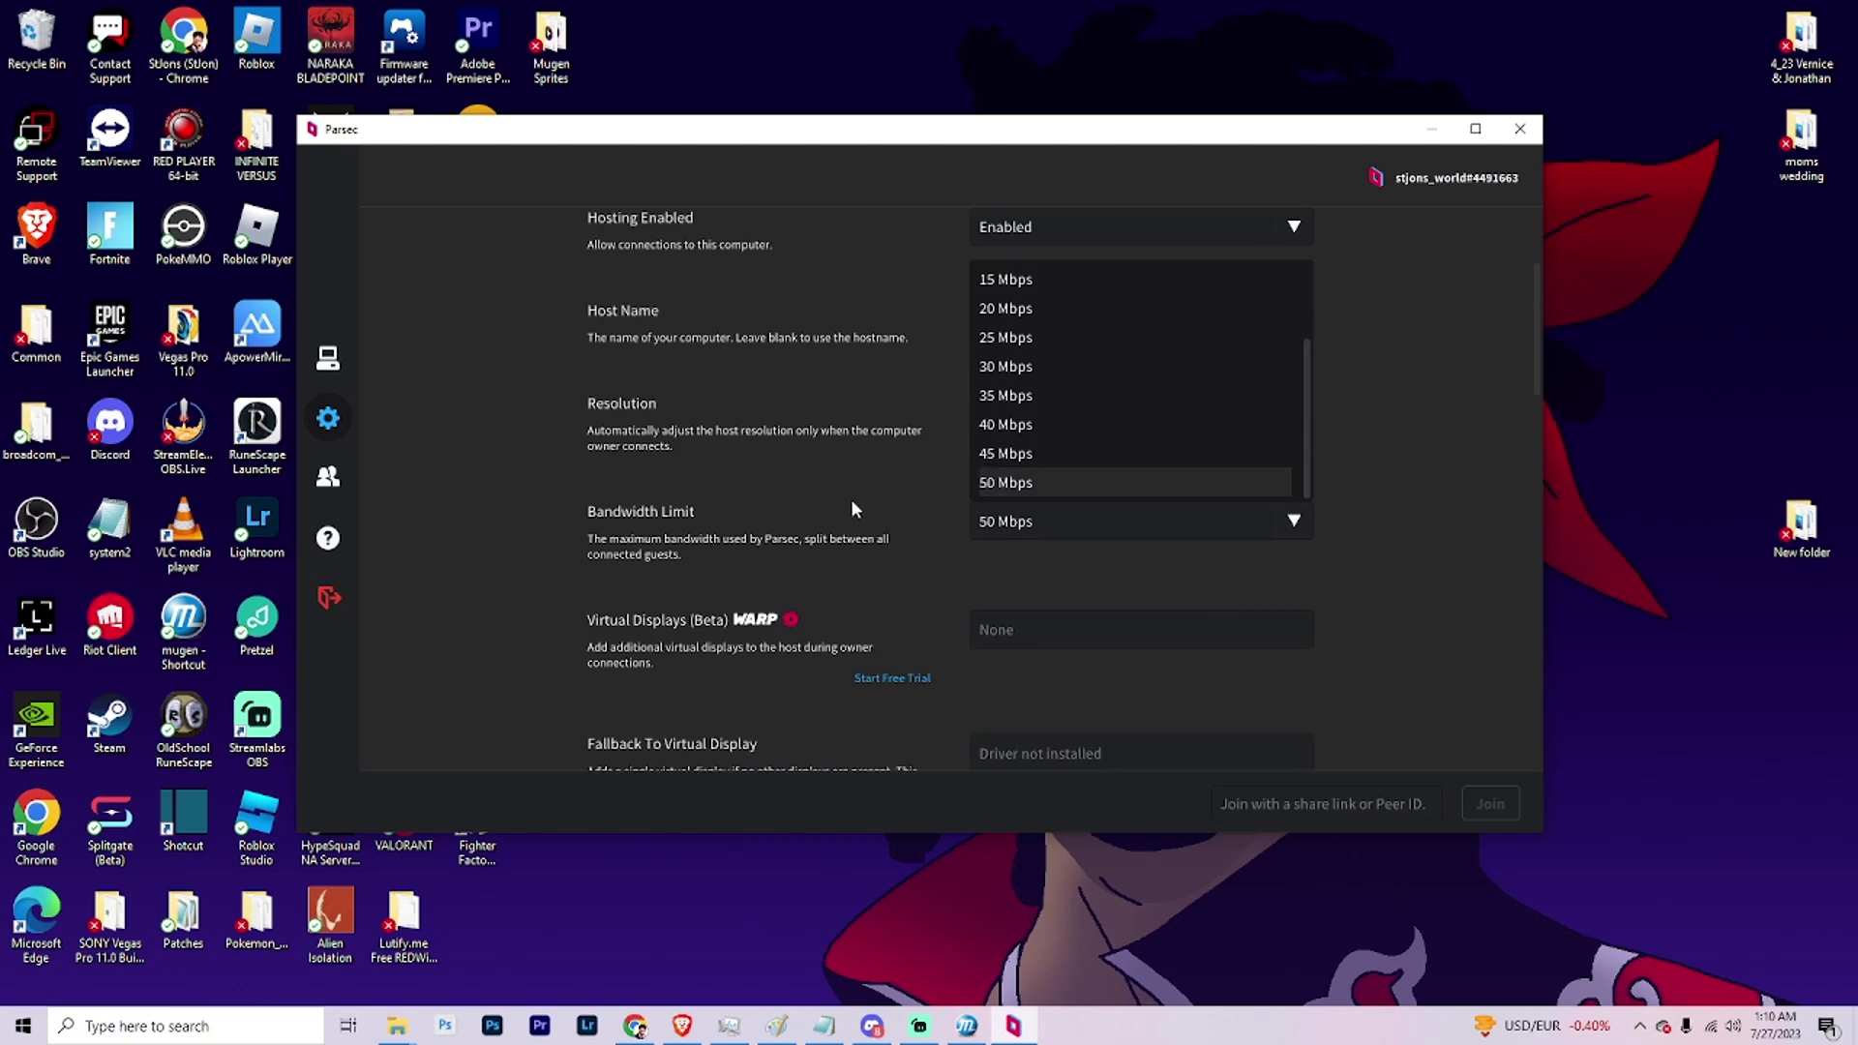
{"action": "left_click", "coordinate": [867, 486]}
{"action": "scroll", "coordinate": [871, 474], "scroll_direction": "up", "scroll_amount": 2}
{"action": "scroll", "coordinate": [876, 472], "scroll_direction": "up", "scroll_amount": 1}
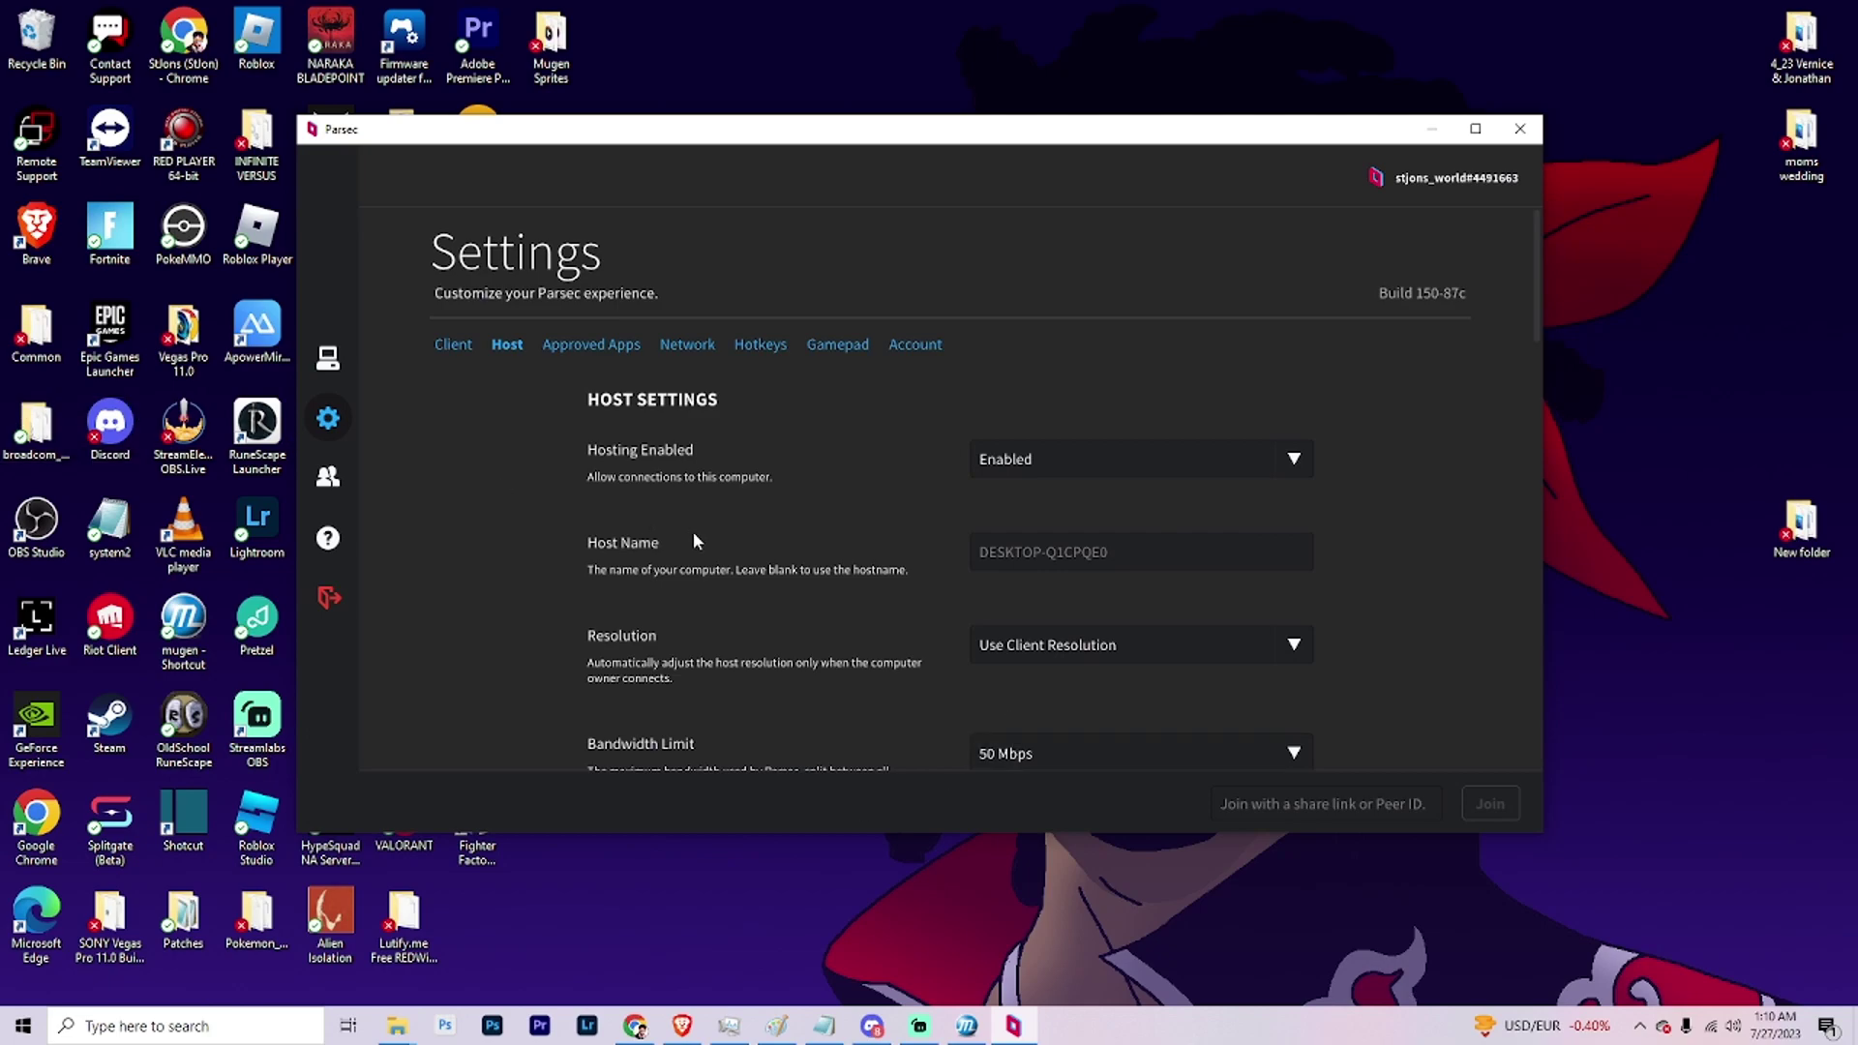
Step: Open the Approved Apps settings and review which apps connected guests can see and interact with
{"action": "left_click", "coordinate": [590, 351]}
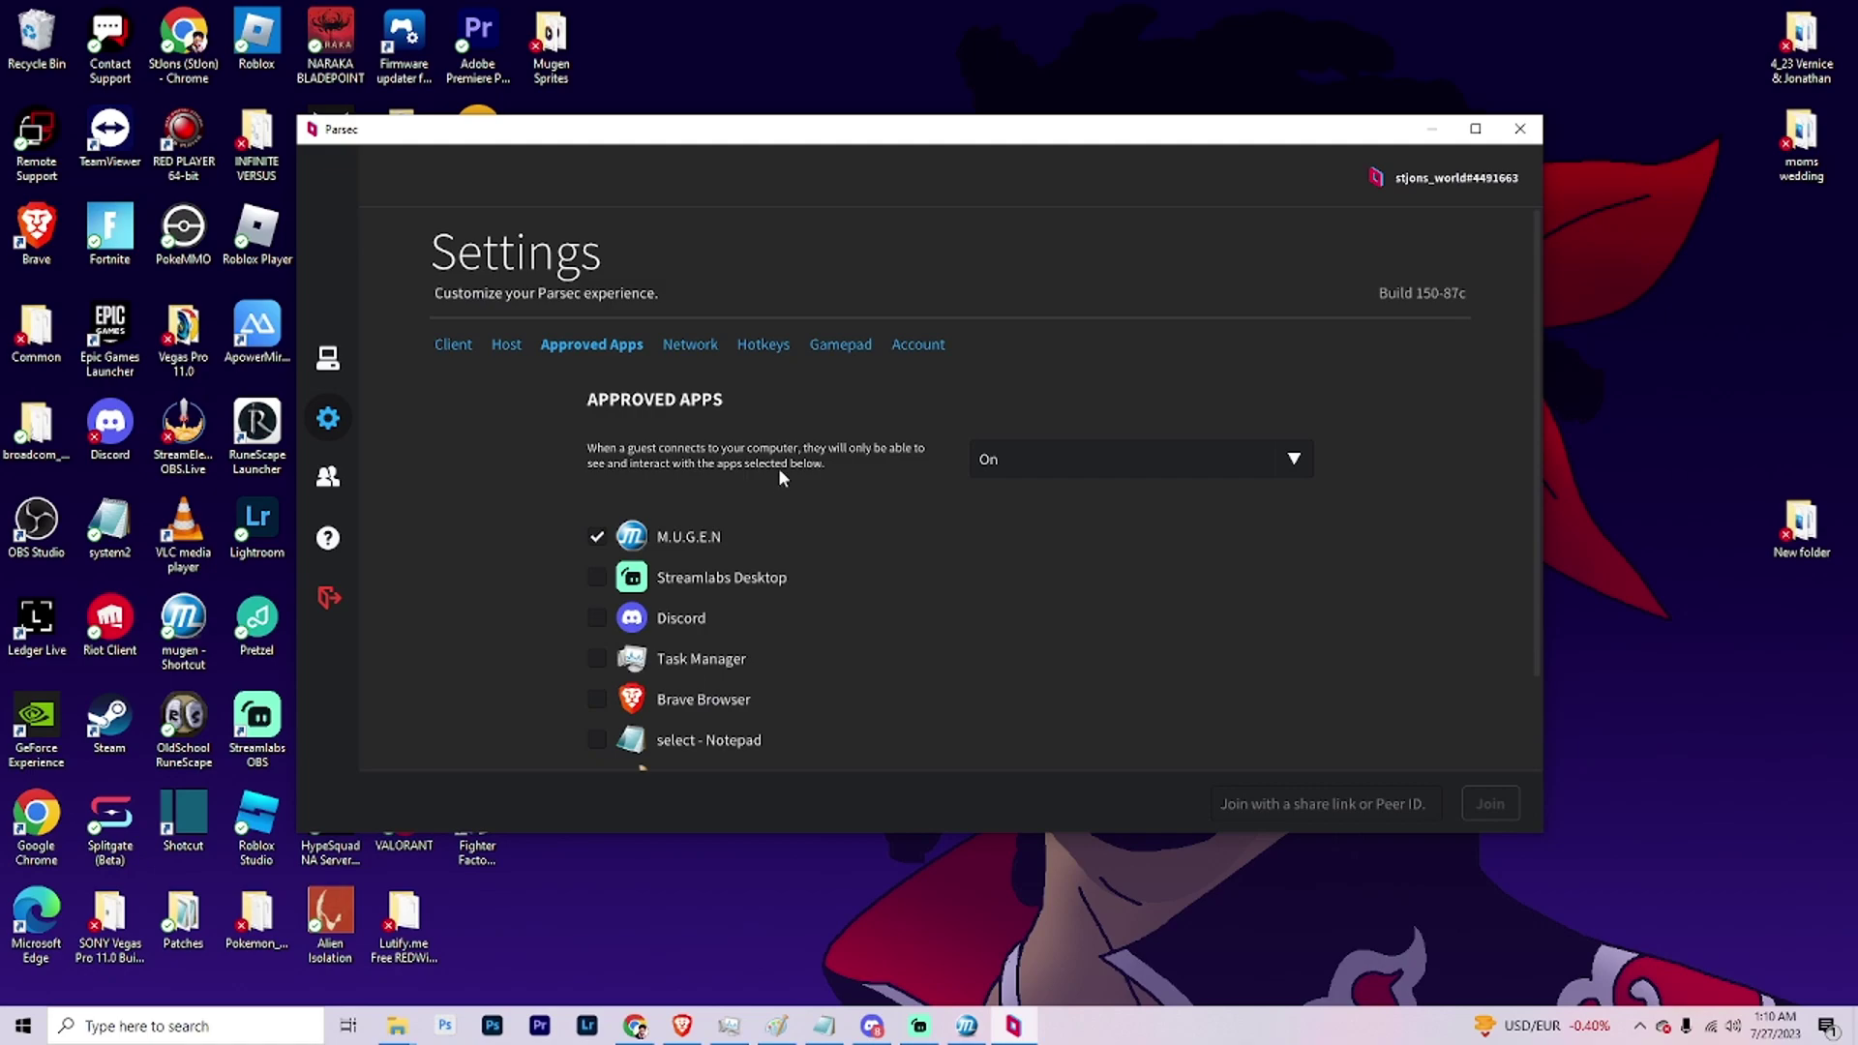
{"action": "scroll", "coordinate": [781, 476], "scroll_direction": "down", "scroll_amount": 1}
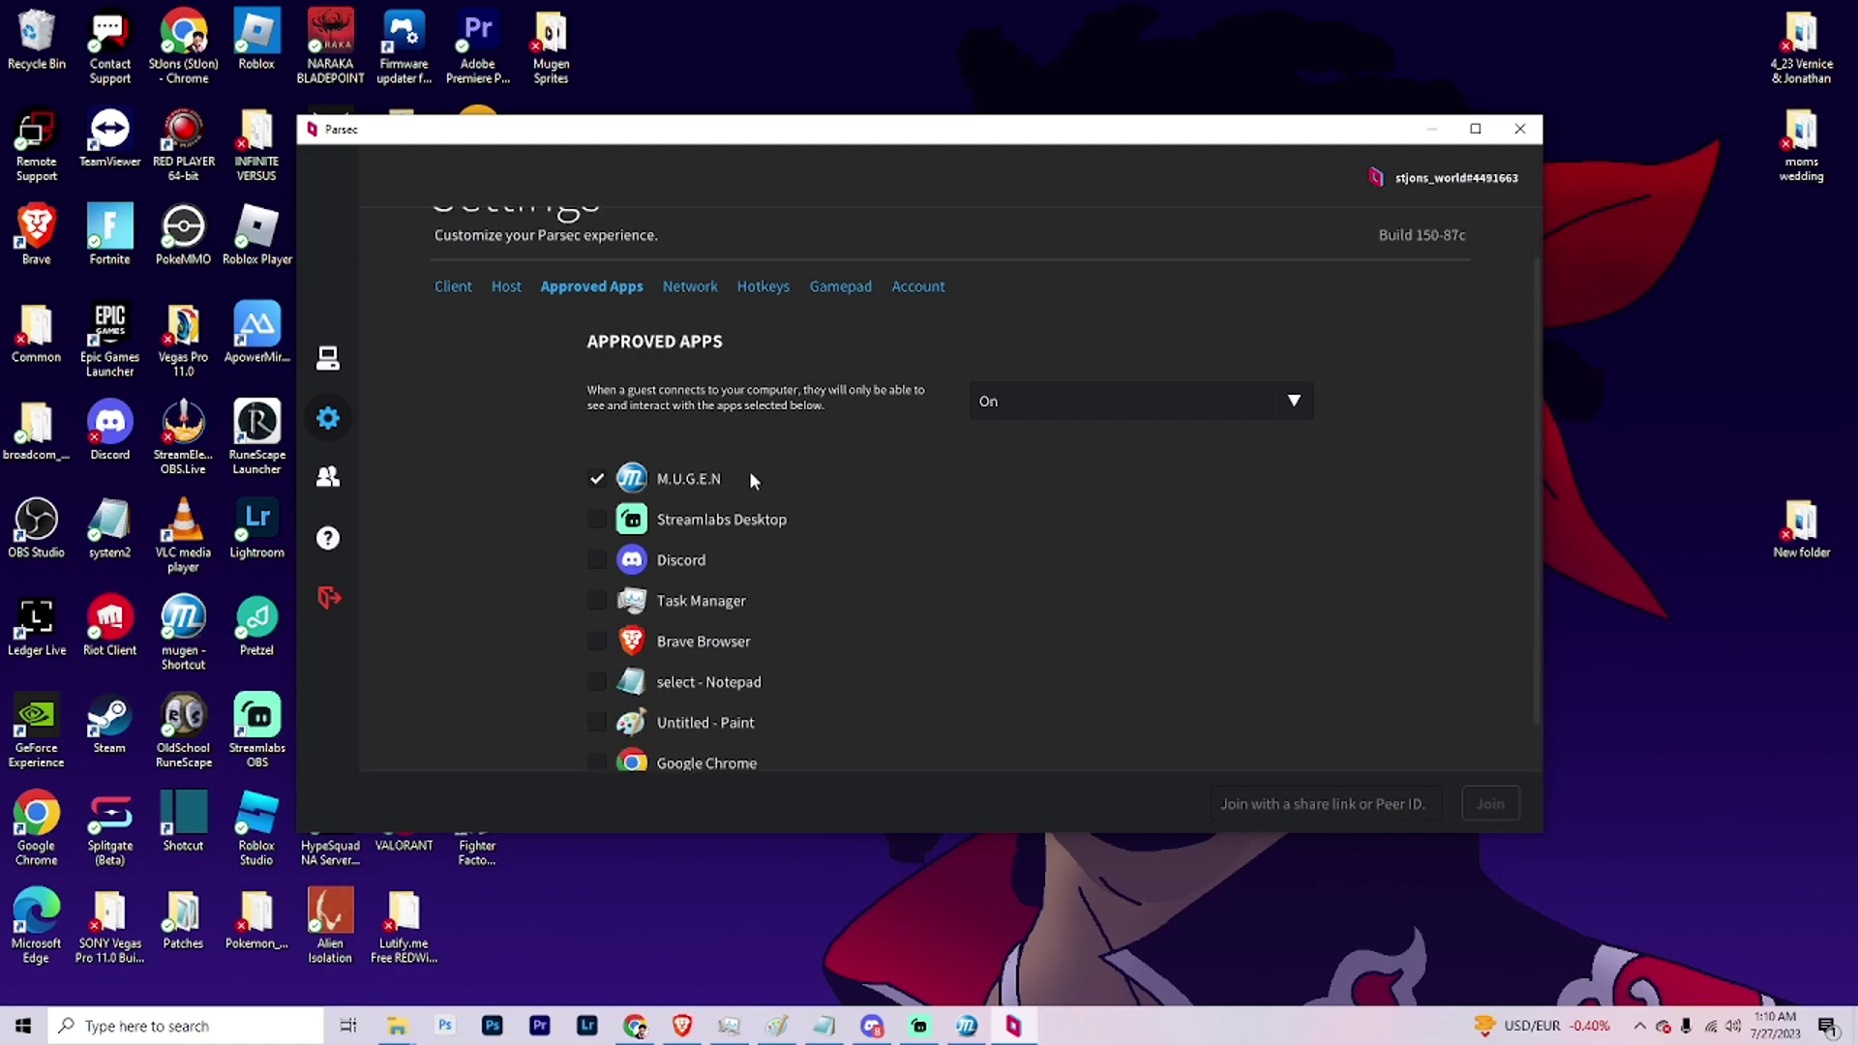
{"action": "scroll", "coordinate": [673, 426], "scroll_direction": "up", "scroll_amount": 1}
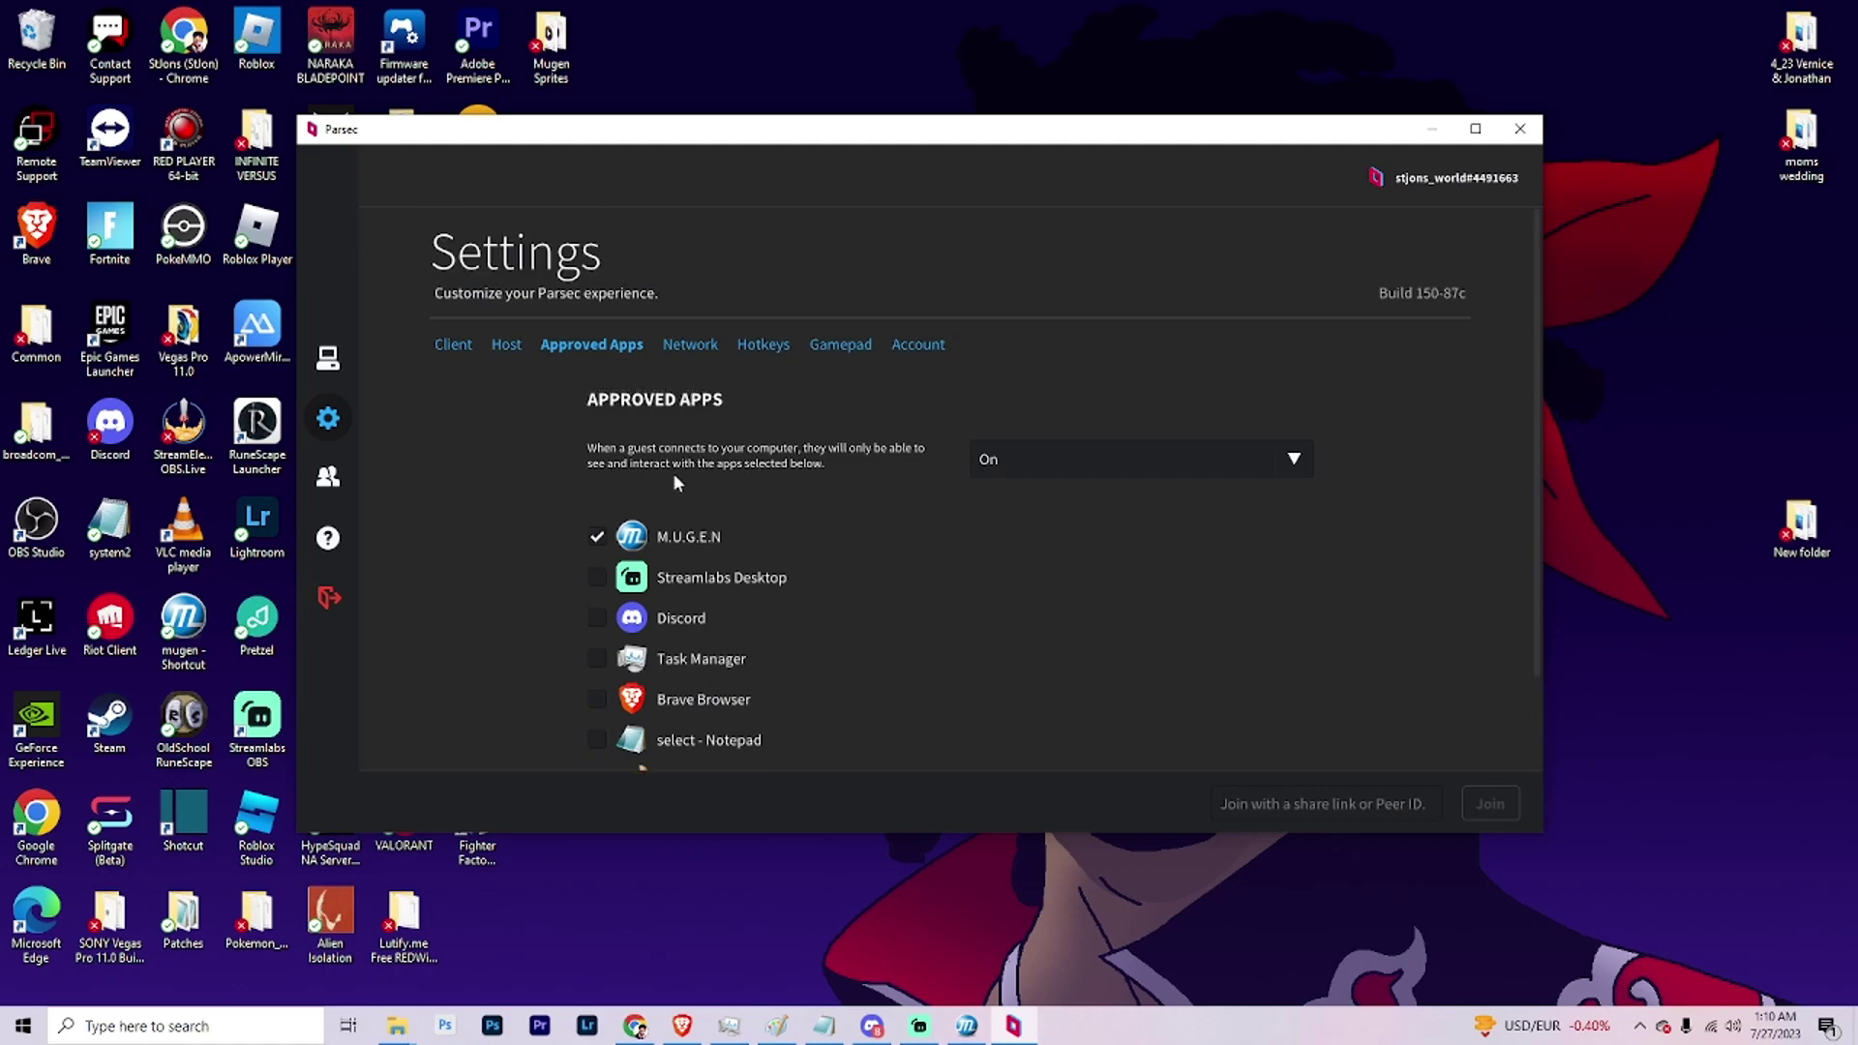
{"action": "scroll", "coordinate": [668, 425], "scroll_direction": "down", "scroll_amount": 1}
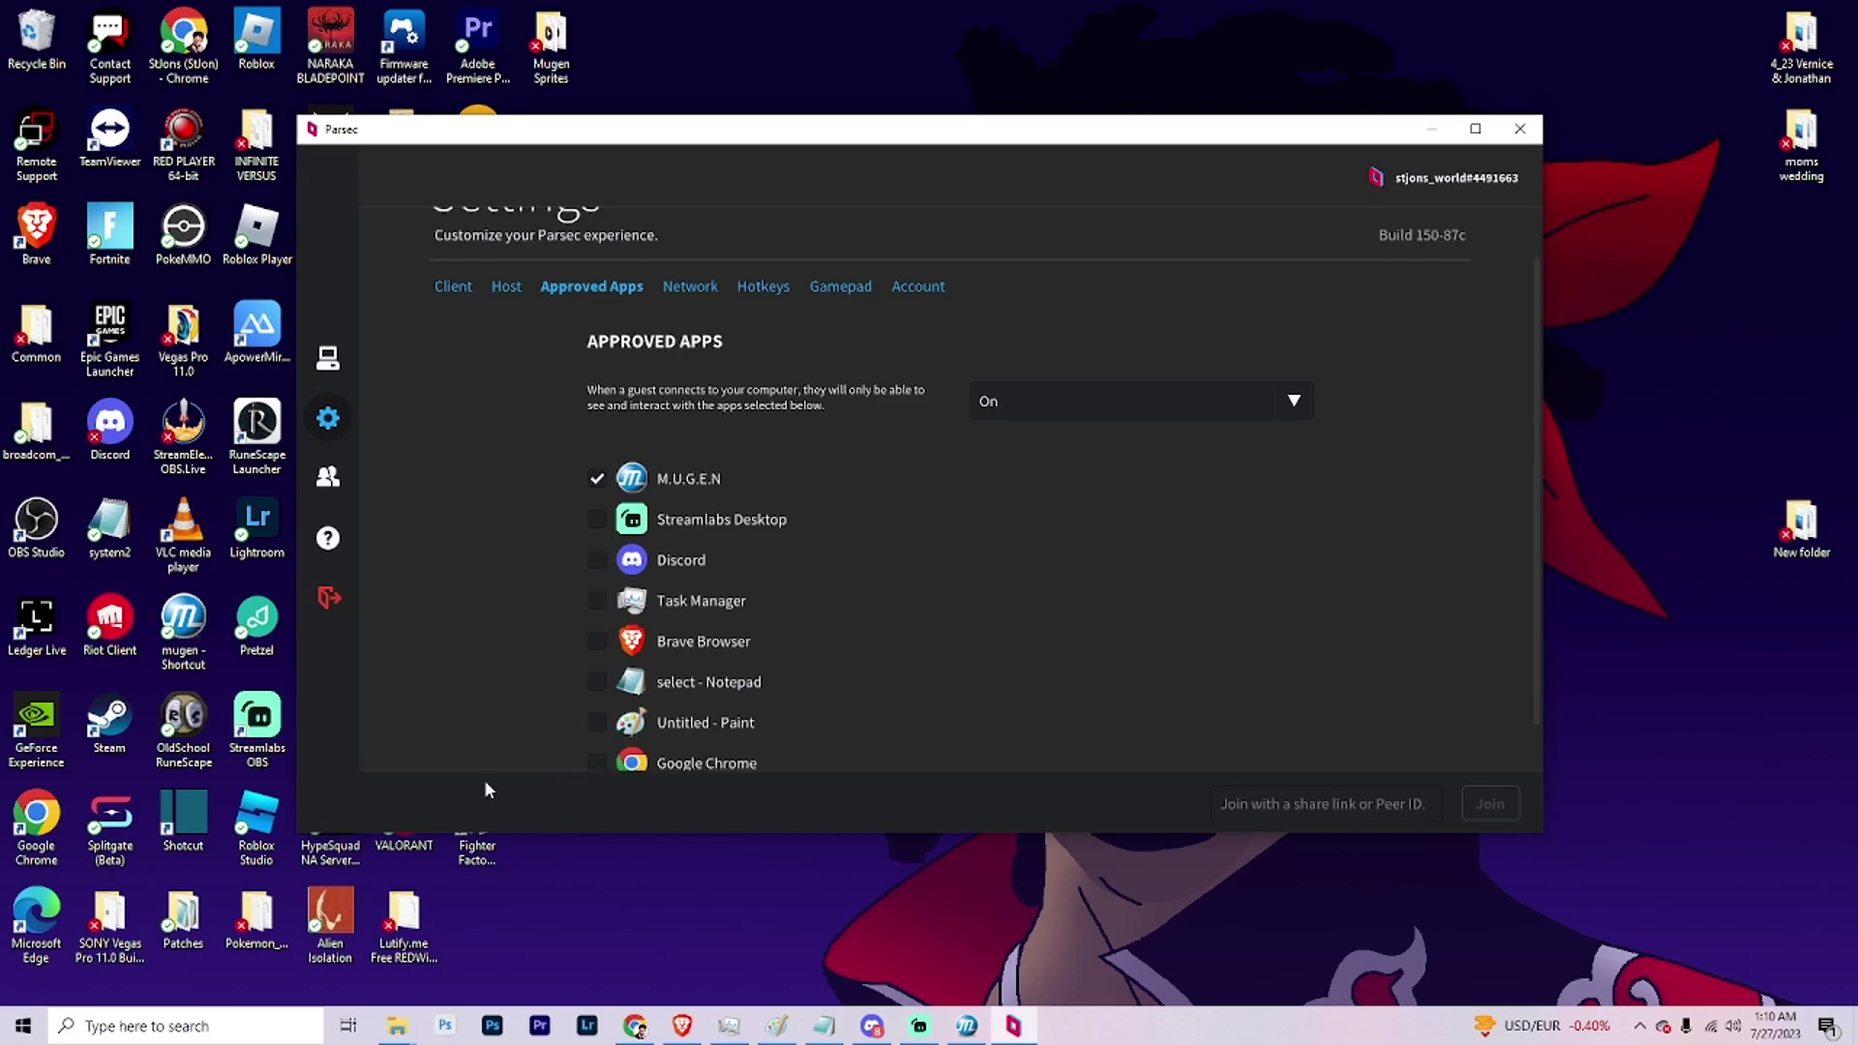
{"action": "scroll", "coordinate": [751, 428], "scroll_direction": "down", "scroll_amount": 1}
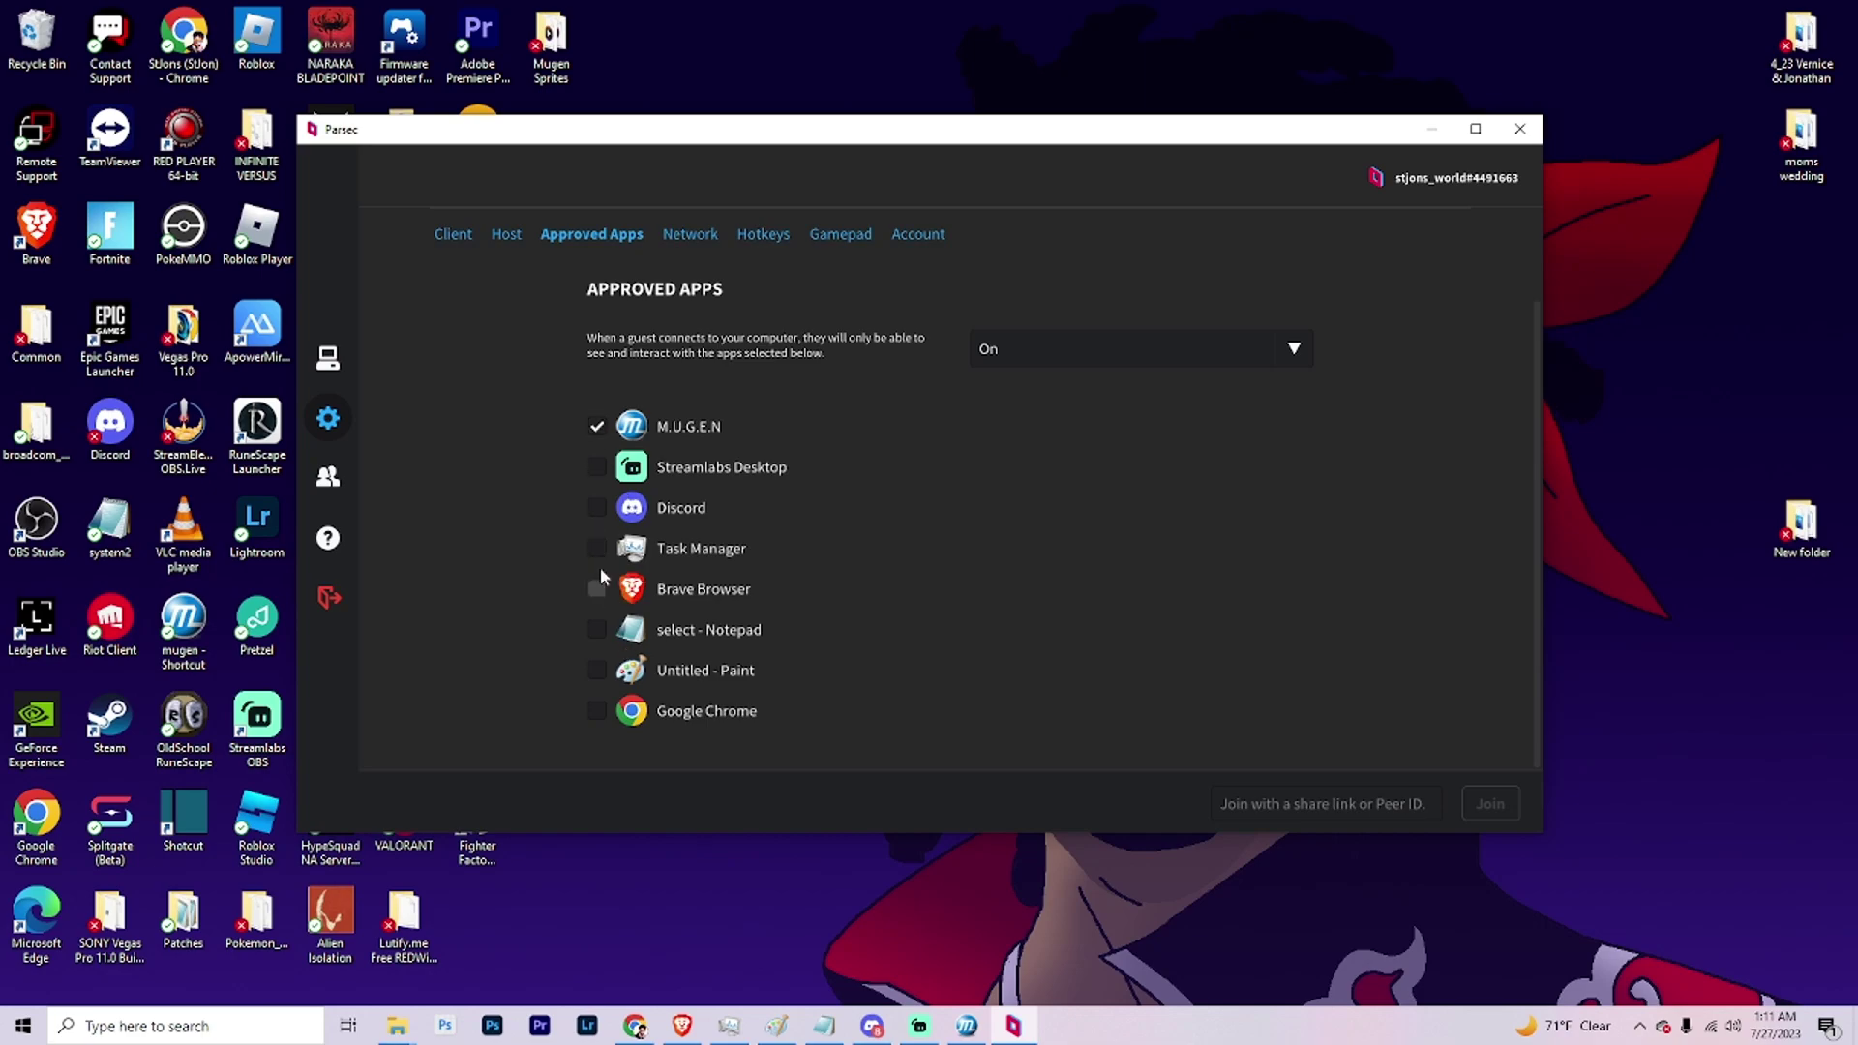
Step: Approve and unapprove Discord, and remove and restore the approval of M.U.G.E.N as the only app for guests
{"action": "left_click", "coordinate": [599, 509]}
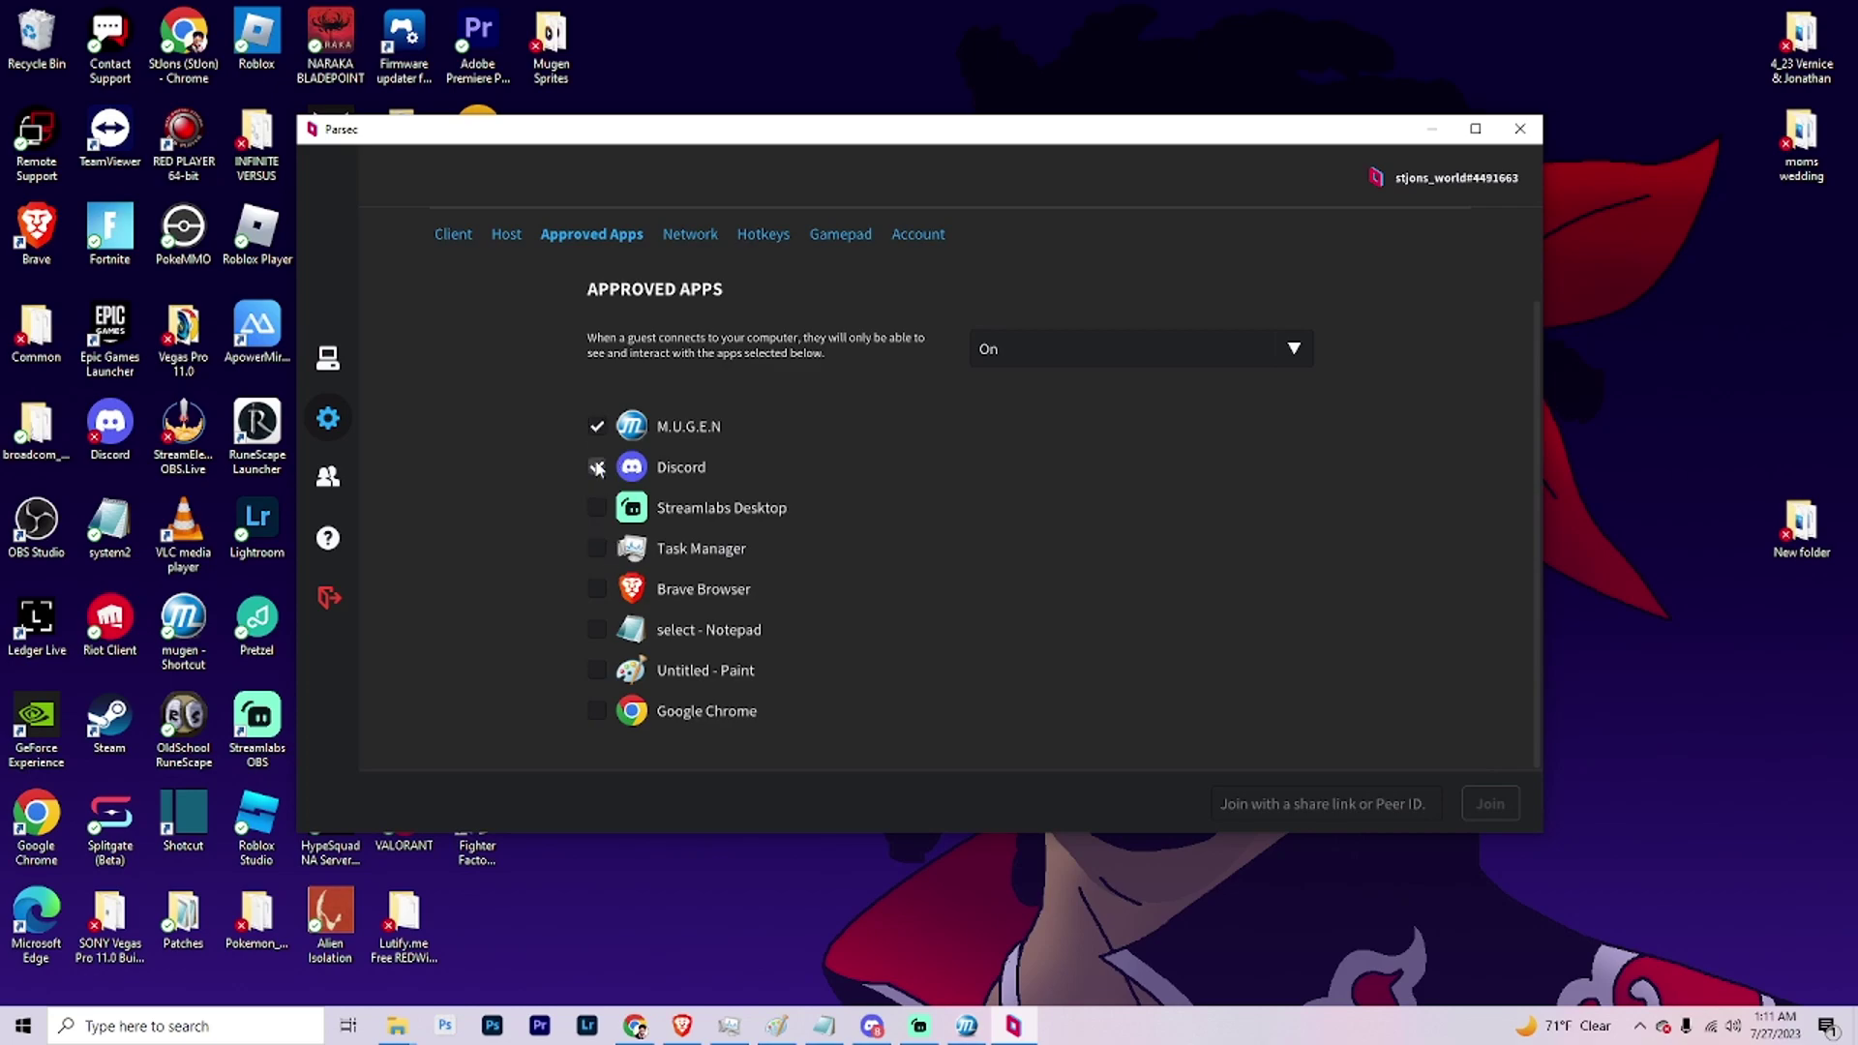
{"action": "left_click", "coordinate": [596, 471]}
{"action": "left_click", "coordinate": [596, 428]}
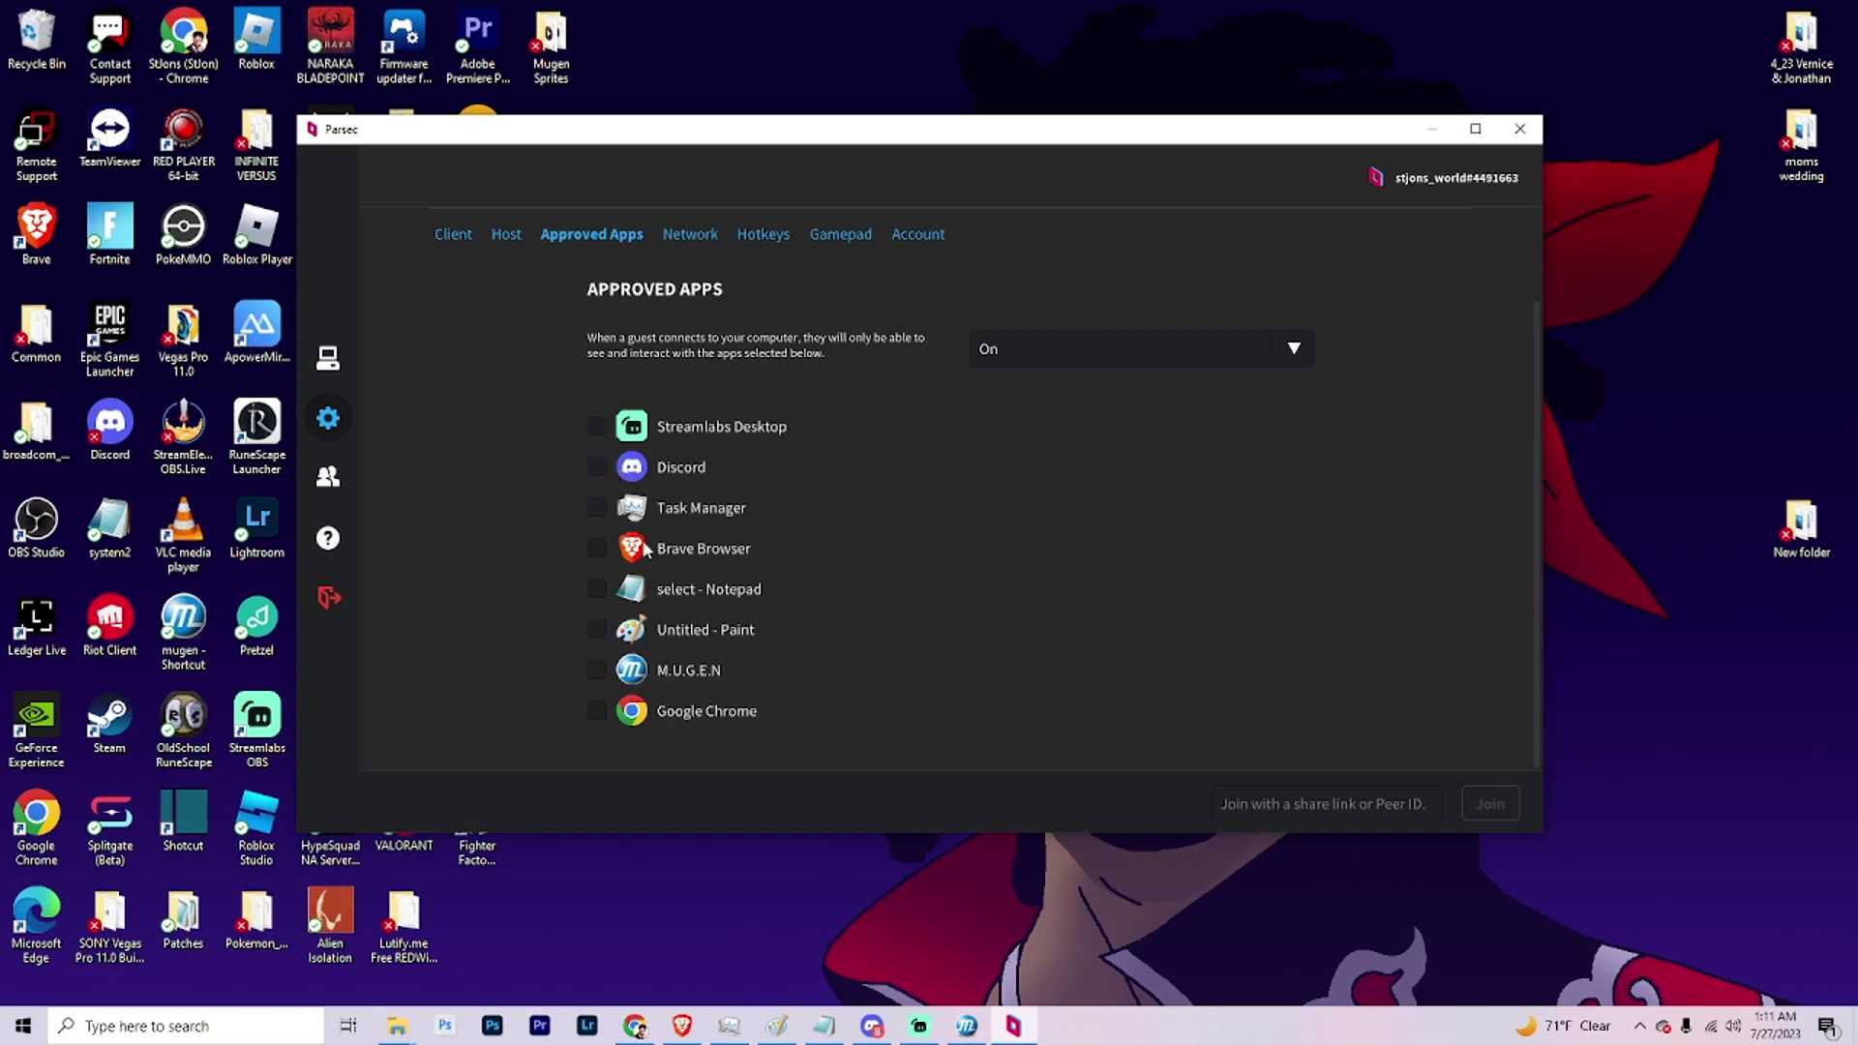
{"action": "left_click", "coordinate": [596, 670]}
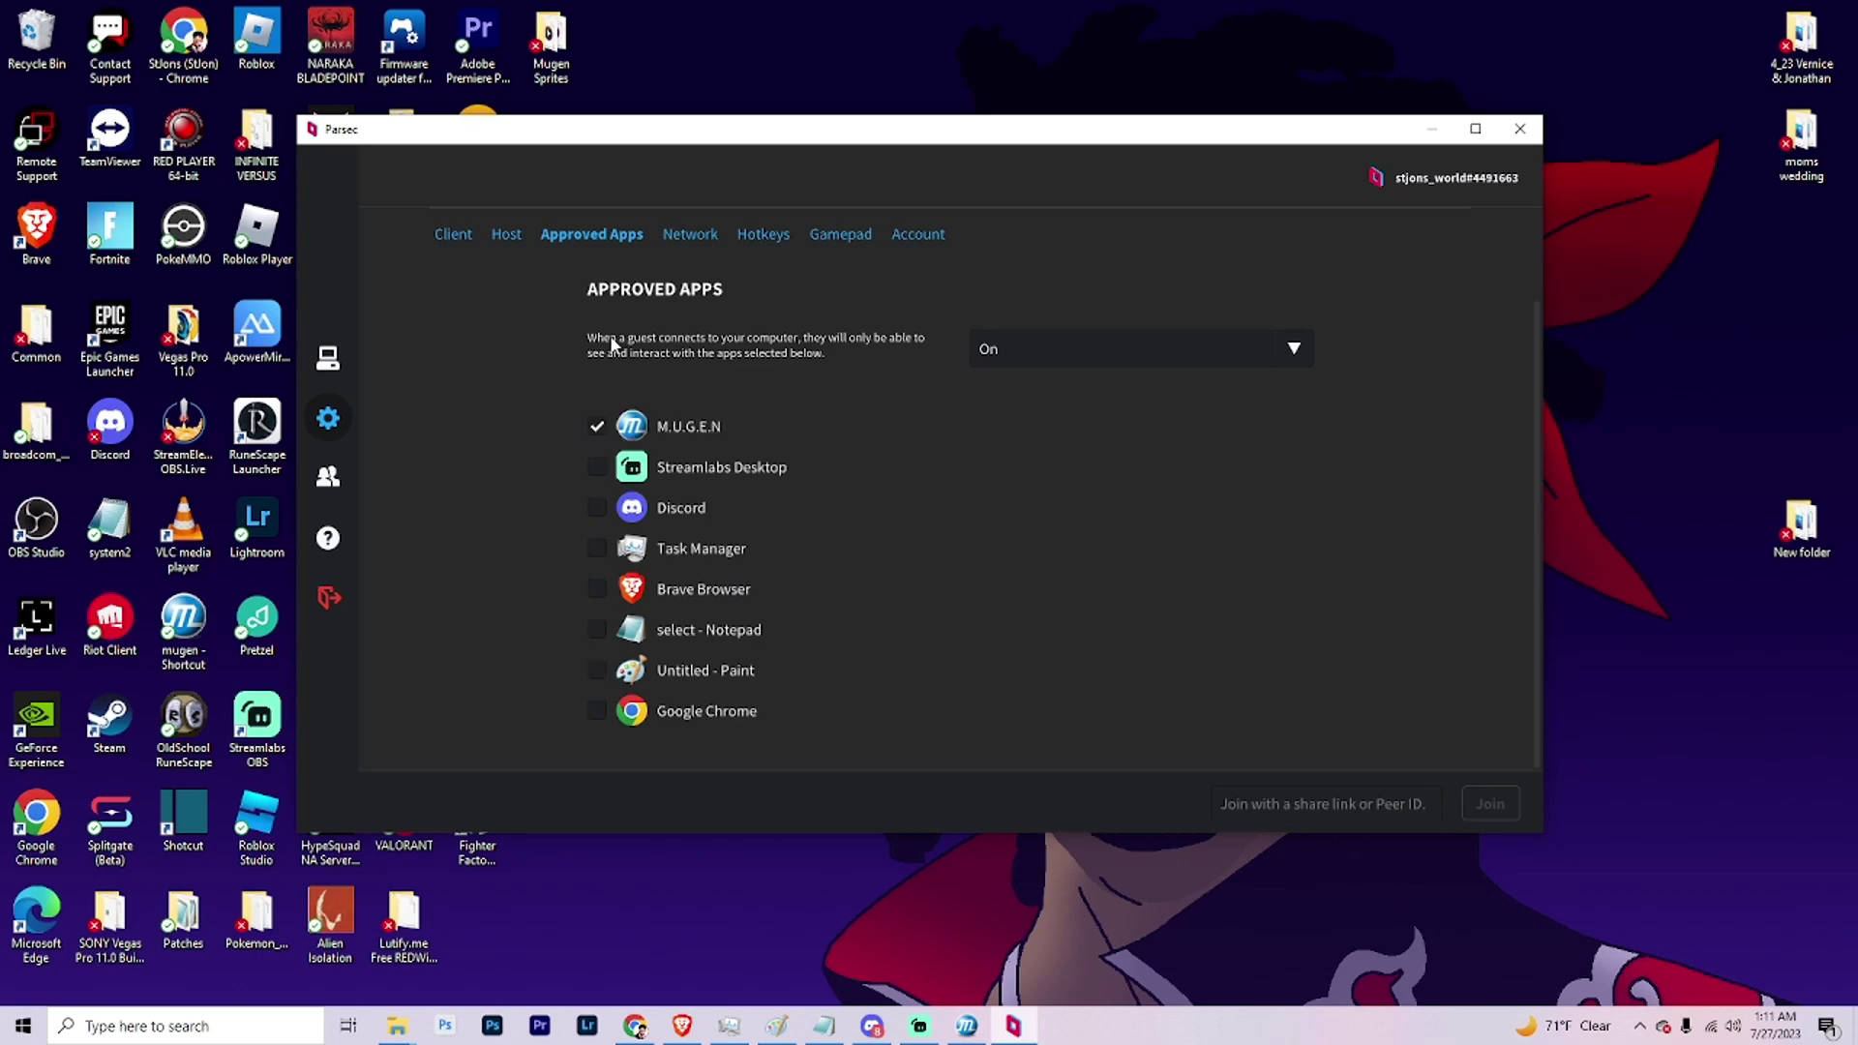
Step: Look through the Network, Hotkeys and Gamepad settings
{"action": "left_click", "coordinate": [693, 240]}
{"action": "left_click", "coordinate": [763, 234]}
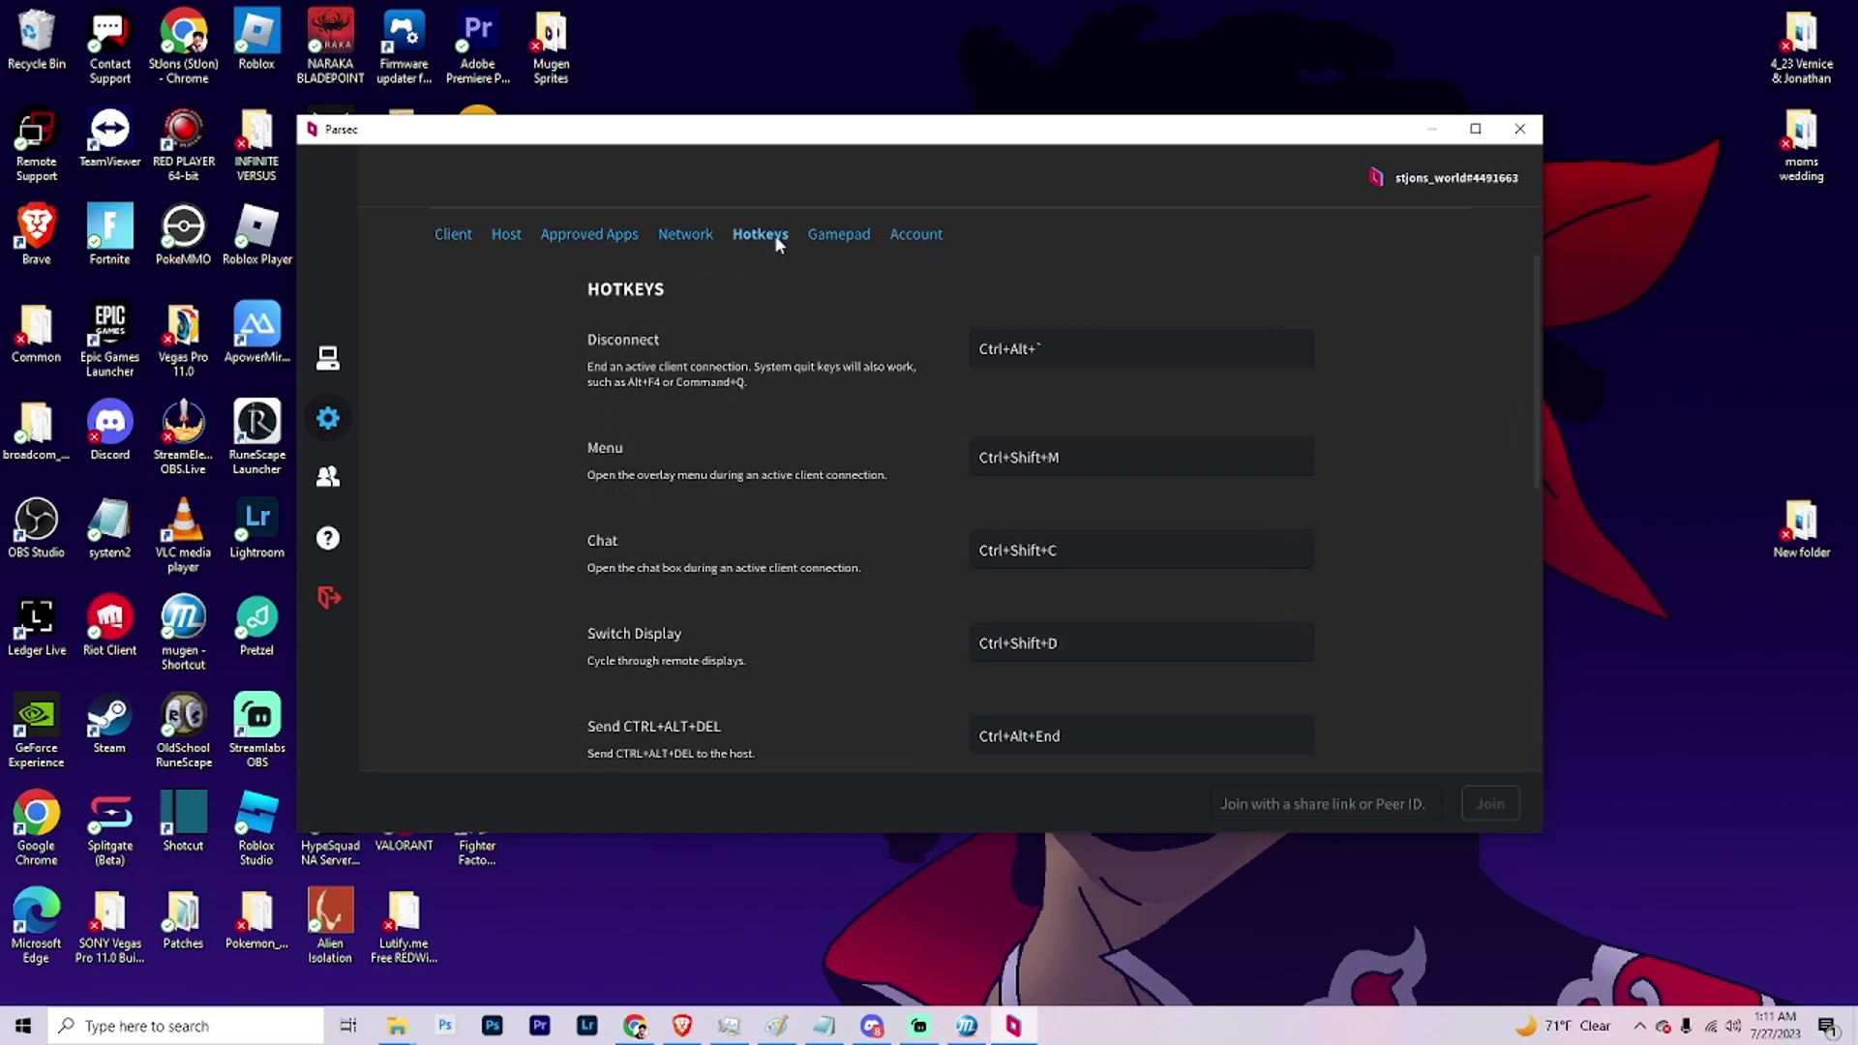
{"action": "left_click", "coordinate": [834, 235]}
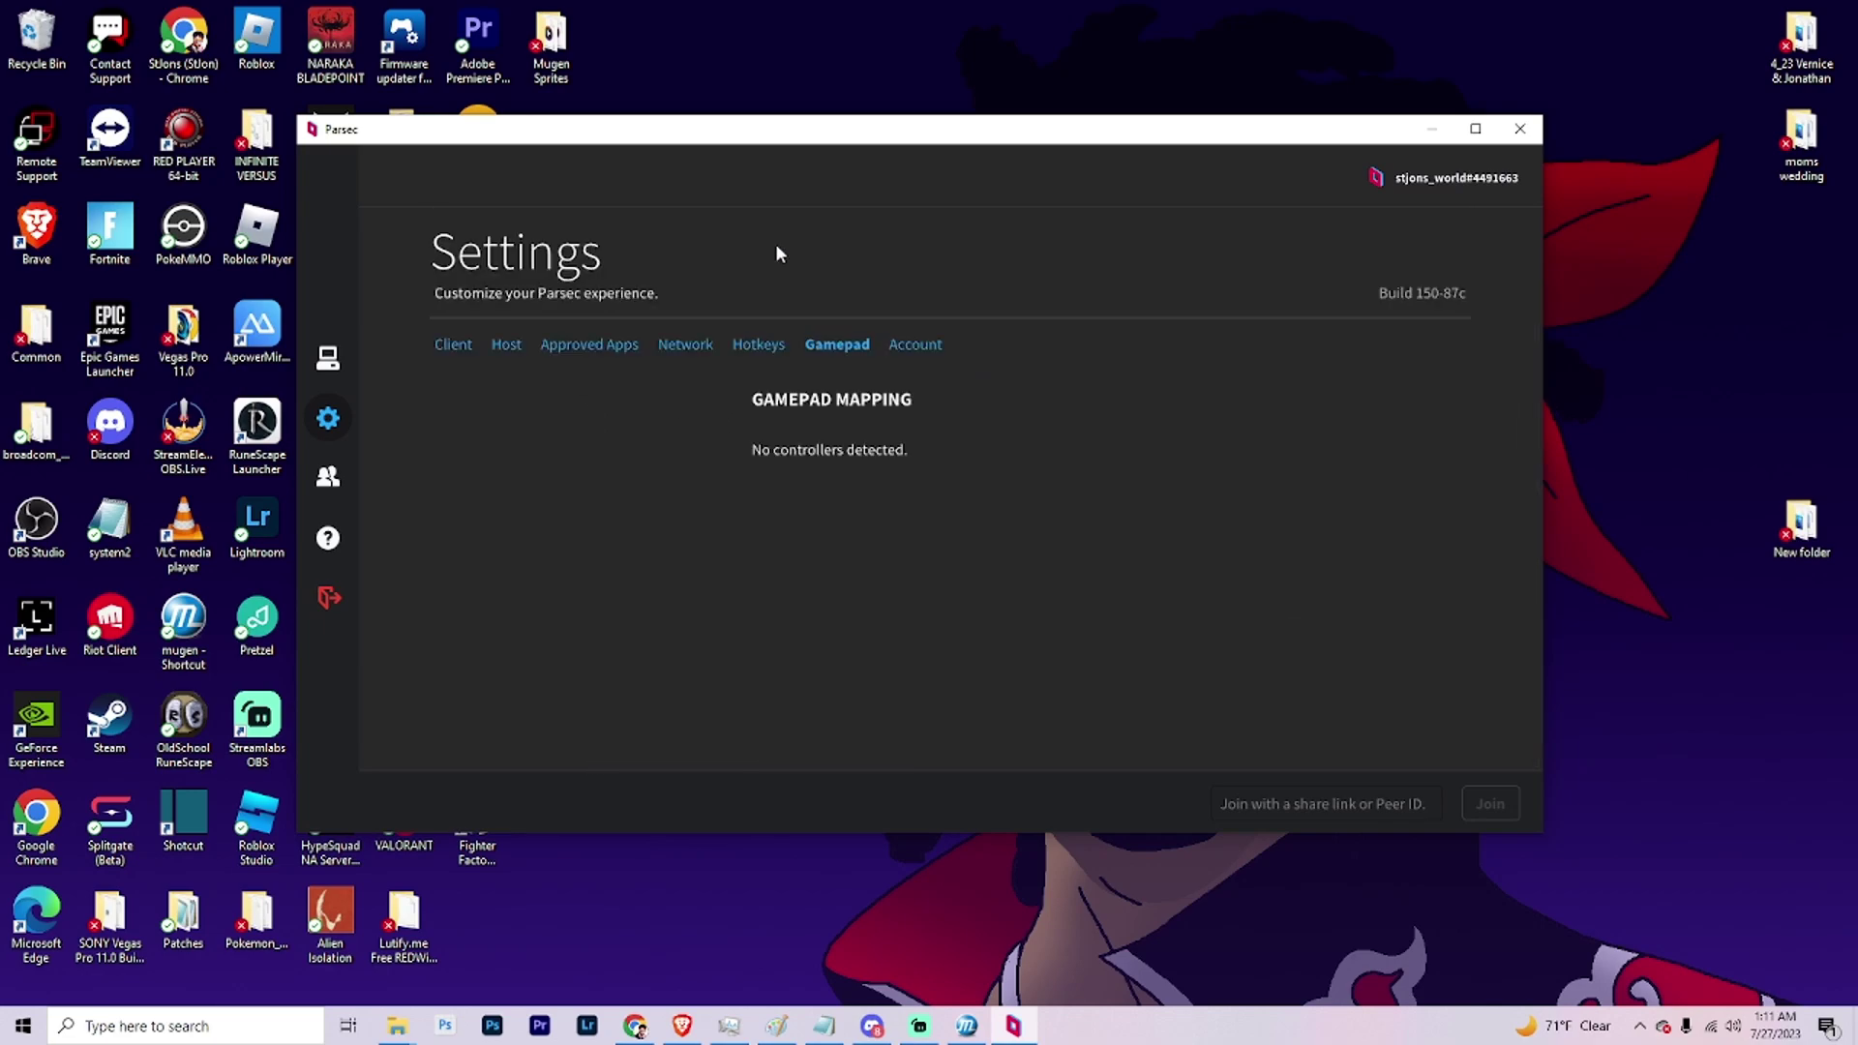
Step: Return to the Computers page and display the friends list with its add-friend and request options
{"action": "left_click", "coordinate": [332, 366]}
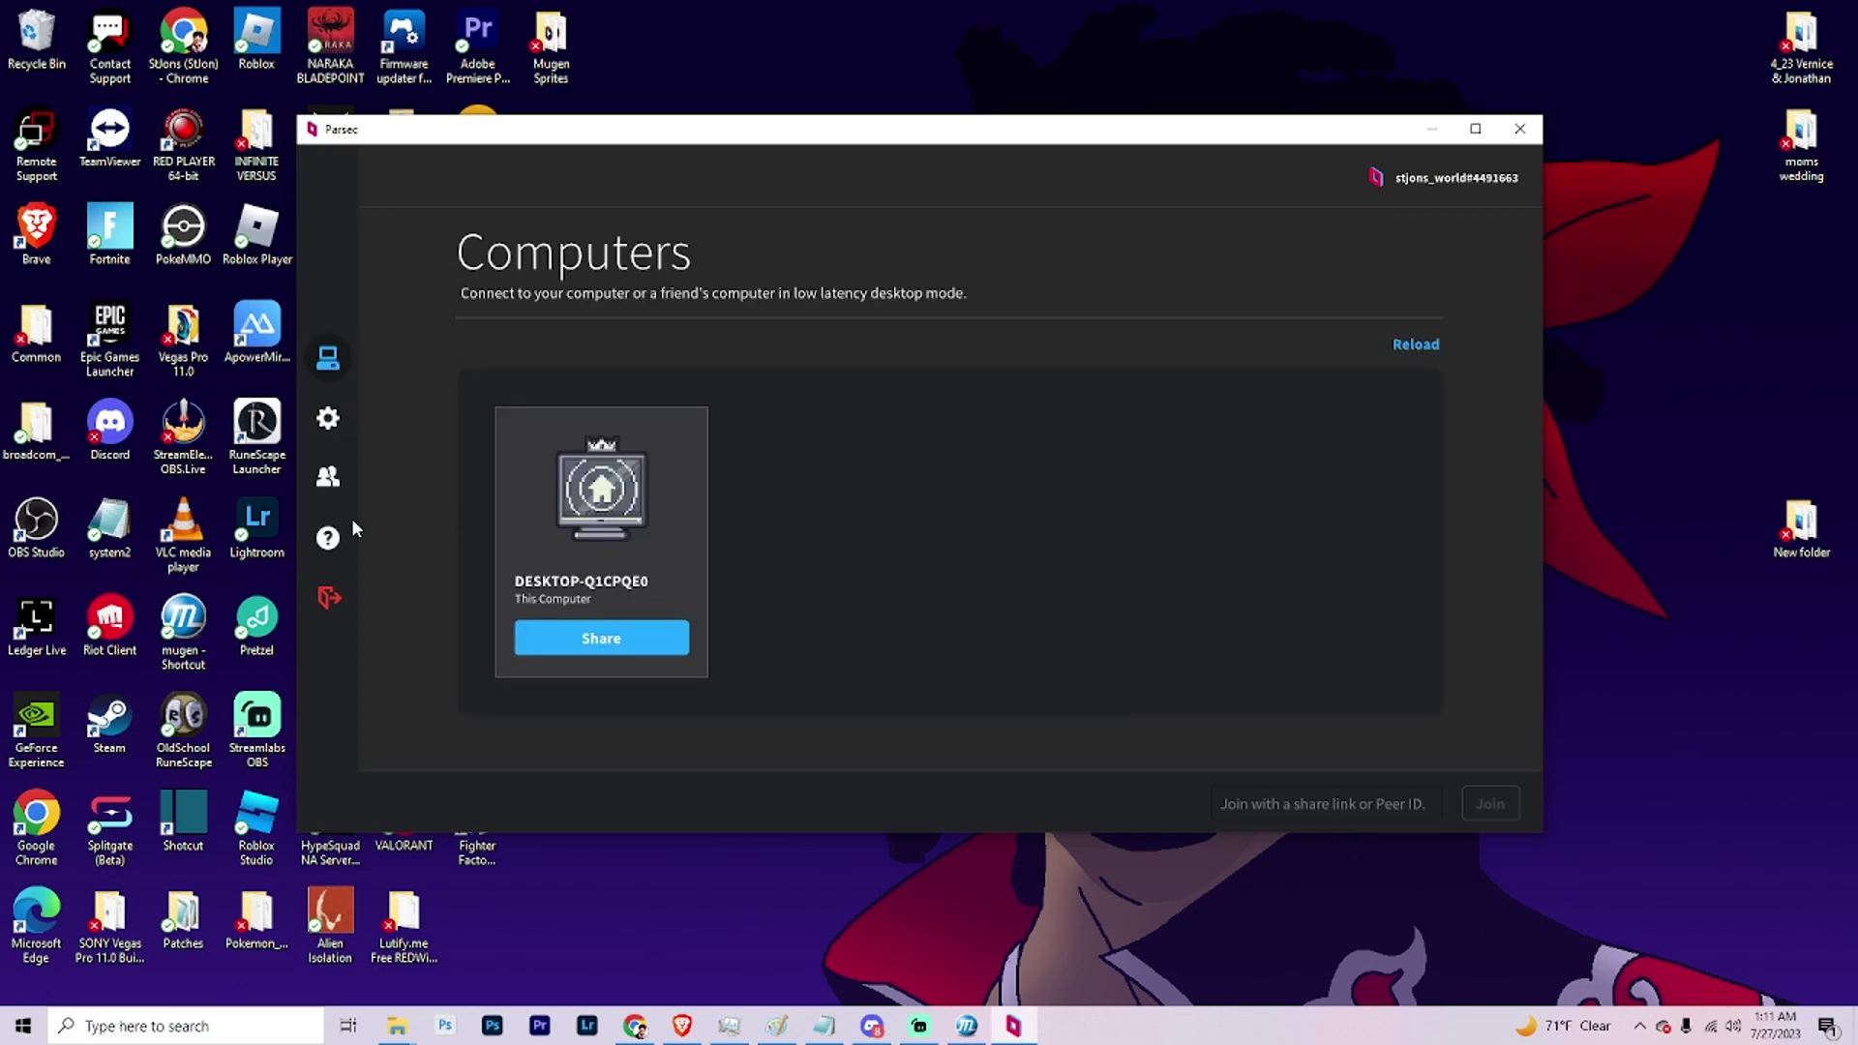
{"action": "left_click", "coordinate": [328, 480]}
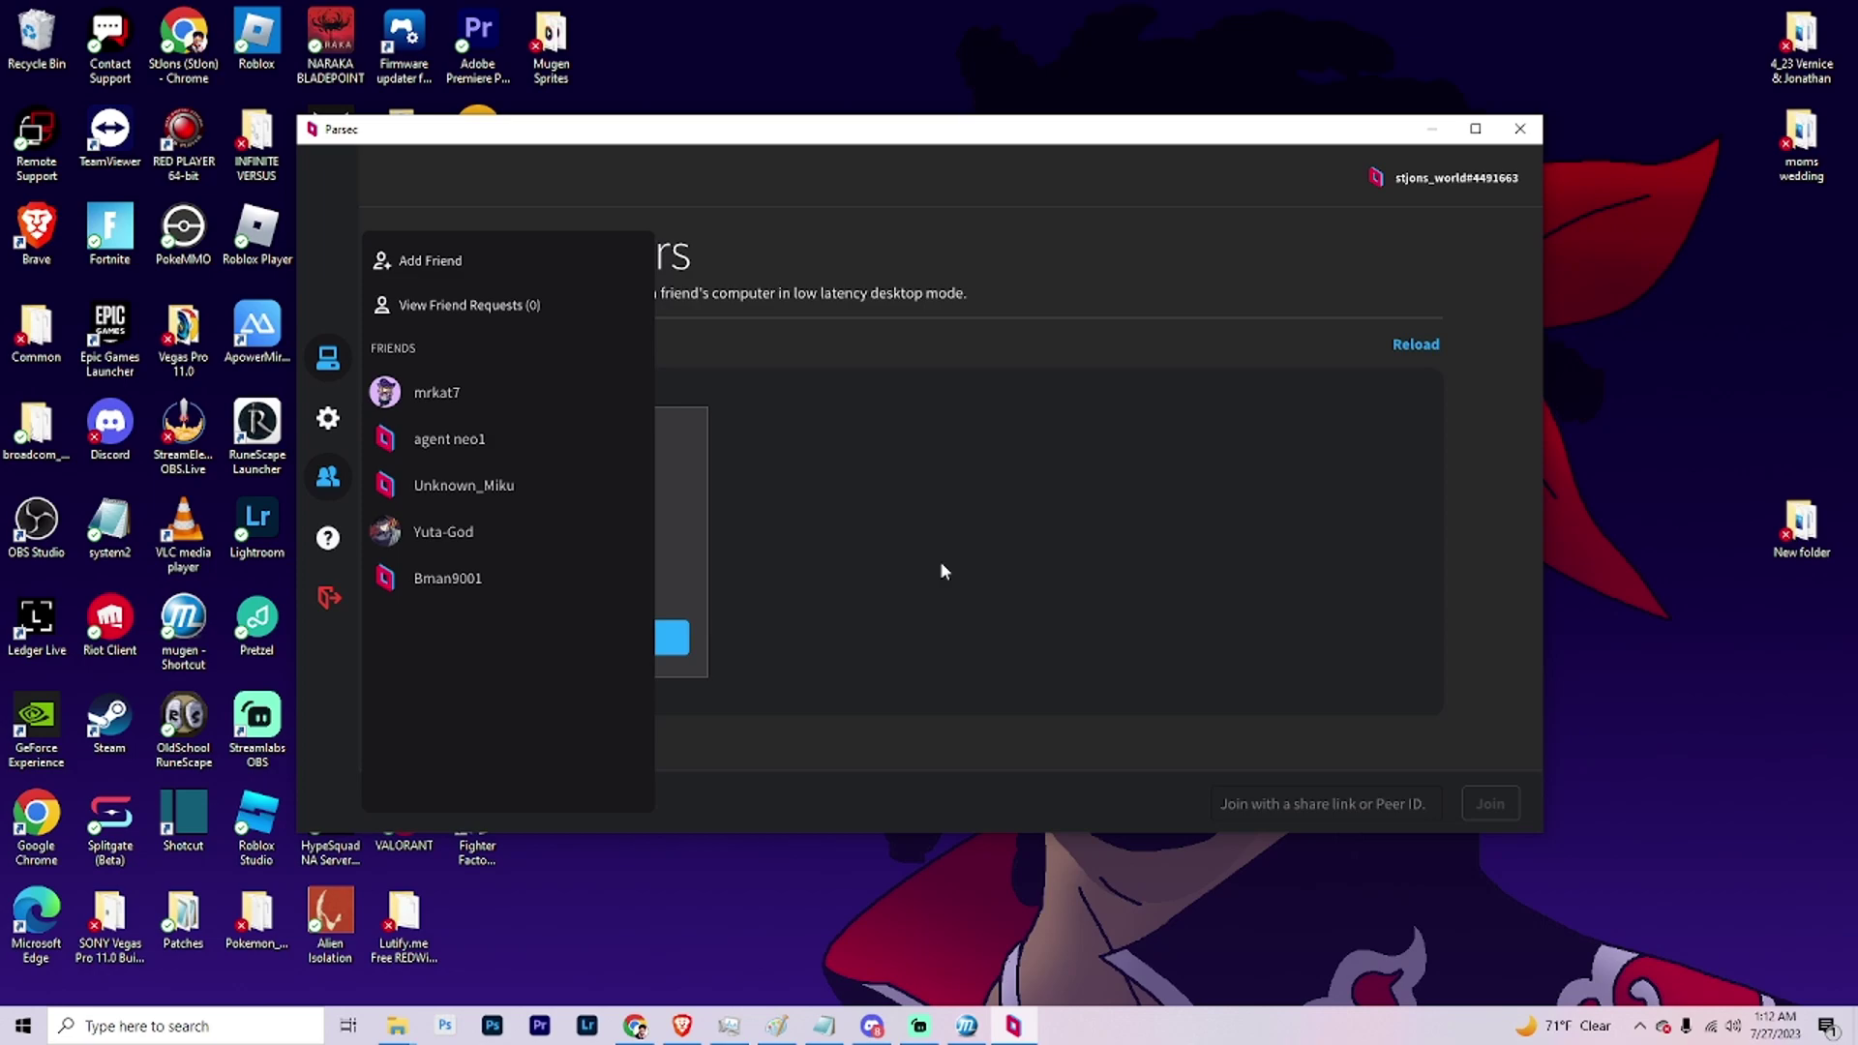
Step: Switch to Discord, browse the server's general chat and its channel list down to the Mugen channels, and return to Parsec
{"action": "left_click", "coordinate": [872, 1026]}
{"action": "scroll", "coordinate": [925, 675], "scroll_direction": "up", "scroll_amount": 15}
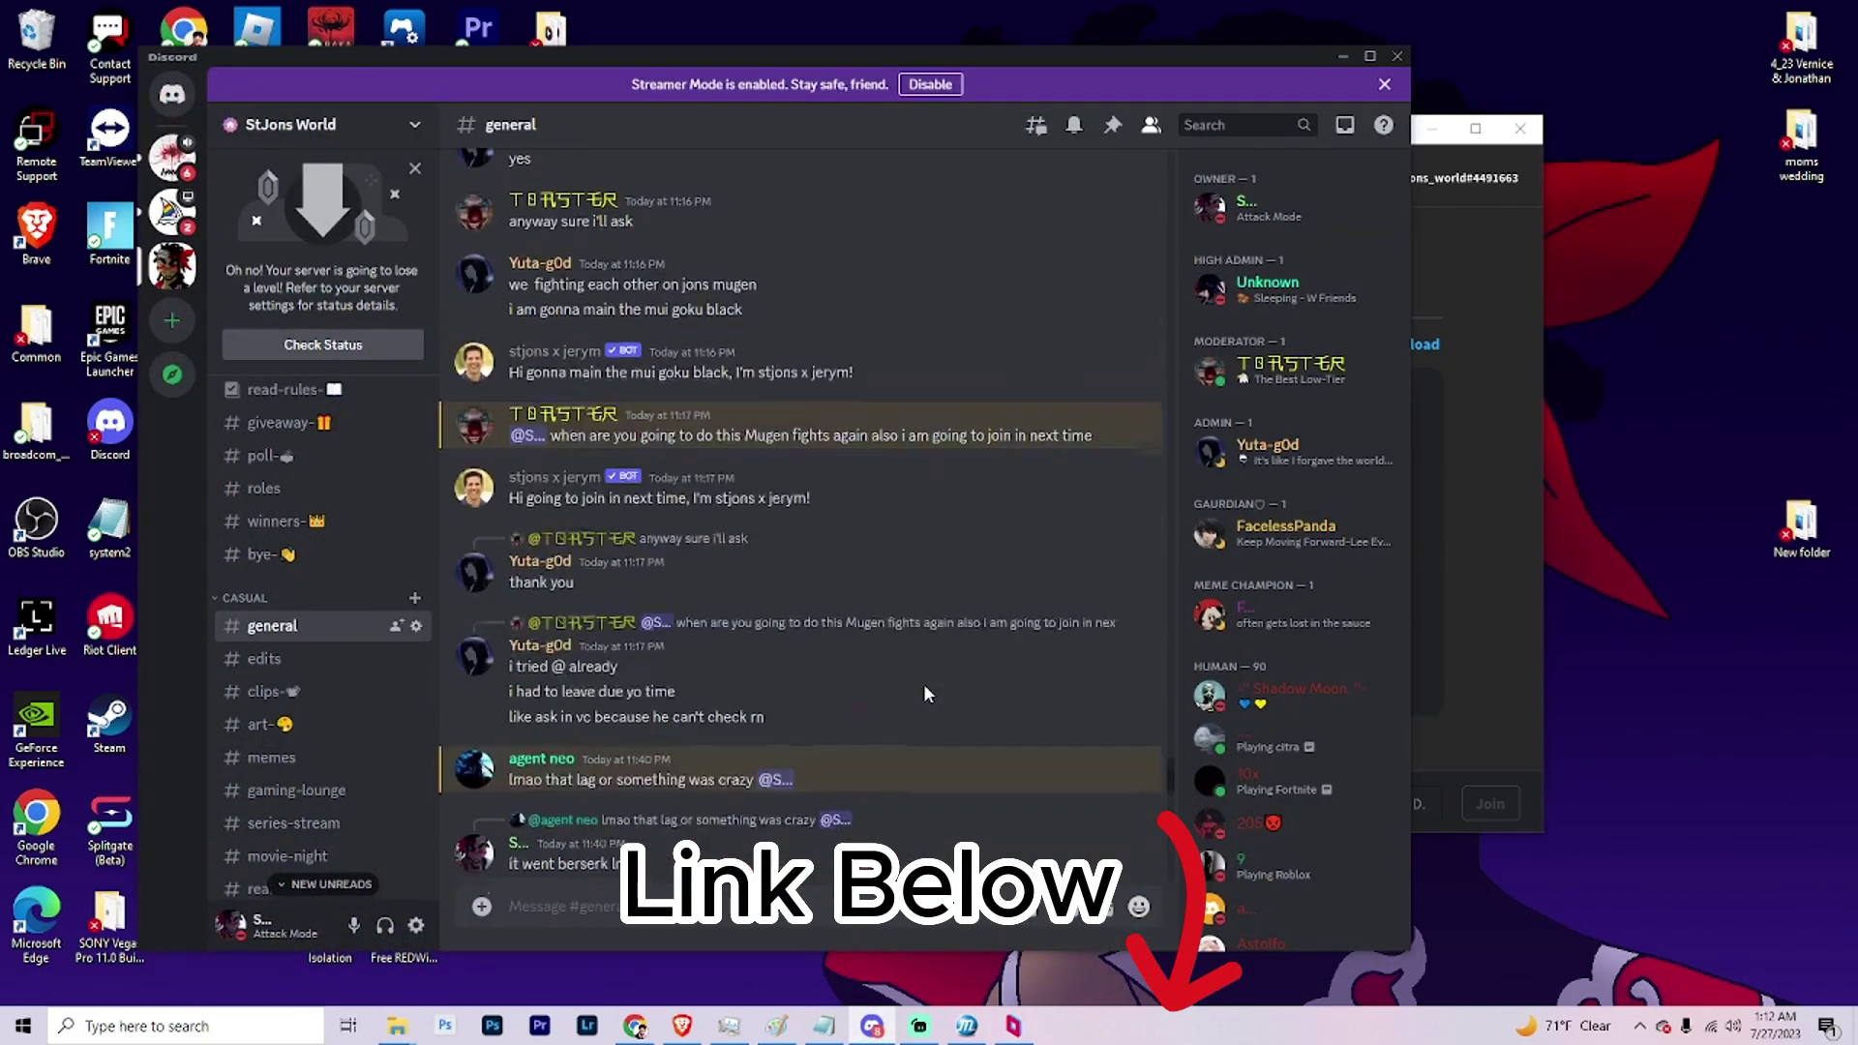
{"action": "scroll", "coordinate": [711, 549], "scroll_direction": "up", "scroll_amount": 3}
{"action": "scroll", "coordinate": [319, 629], "scroll_direction": "up", "scroll_amount": 5}
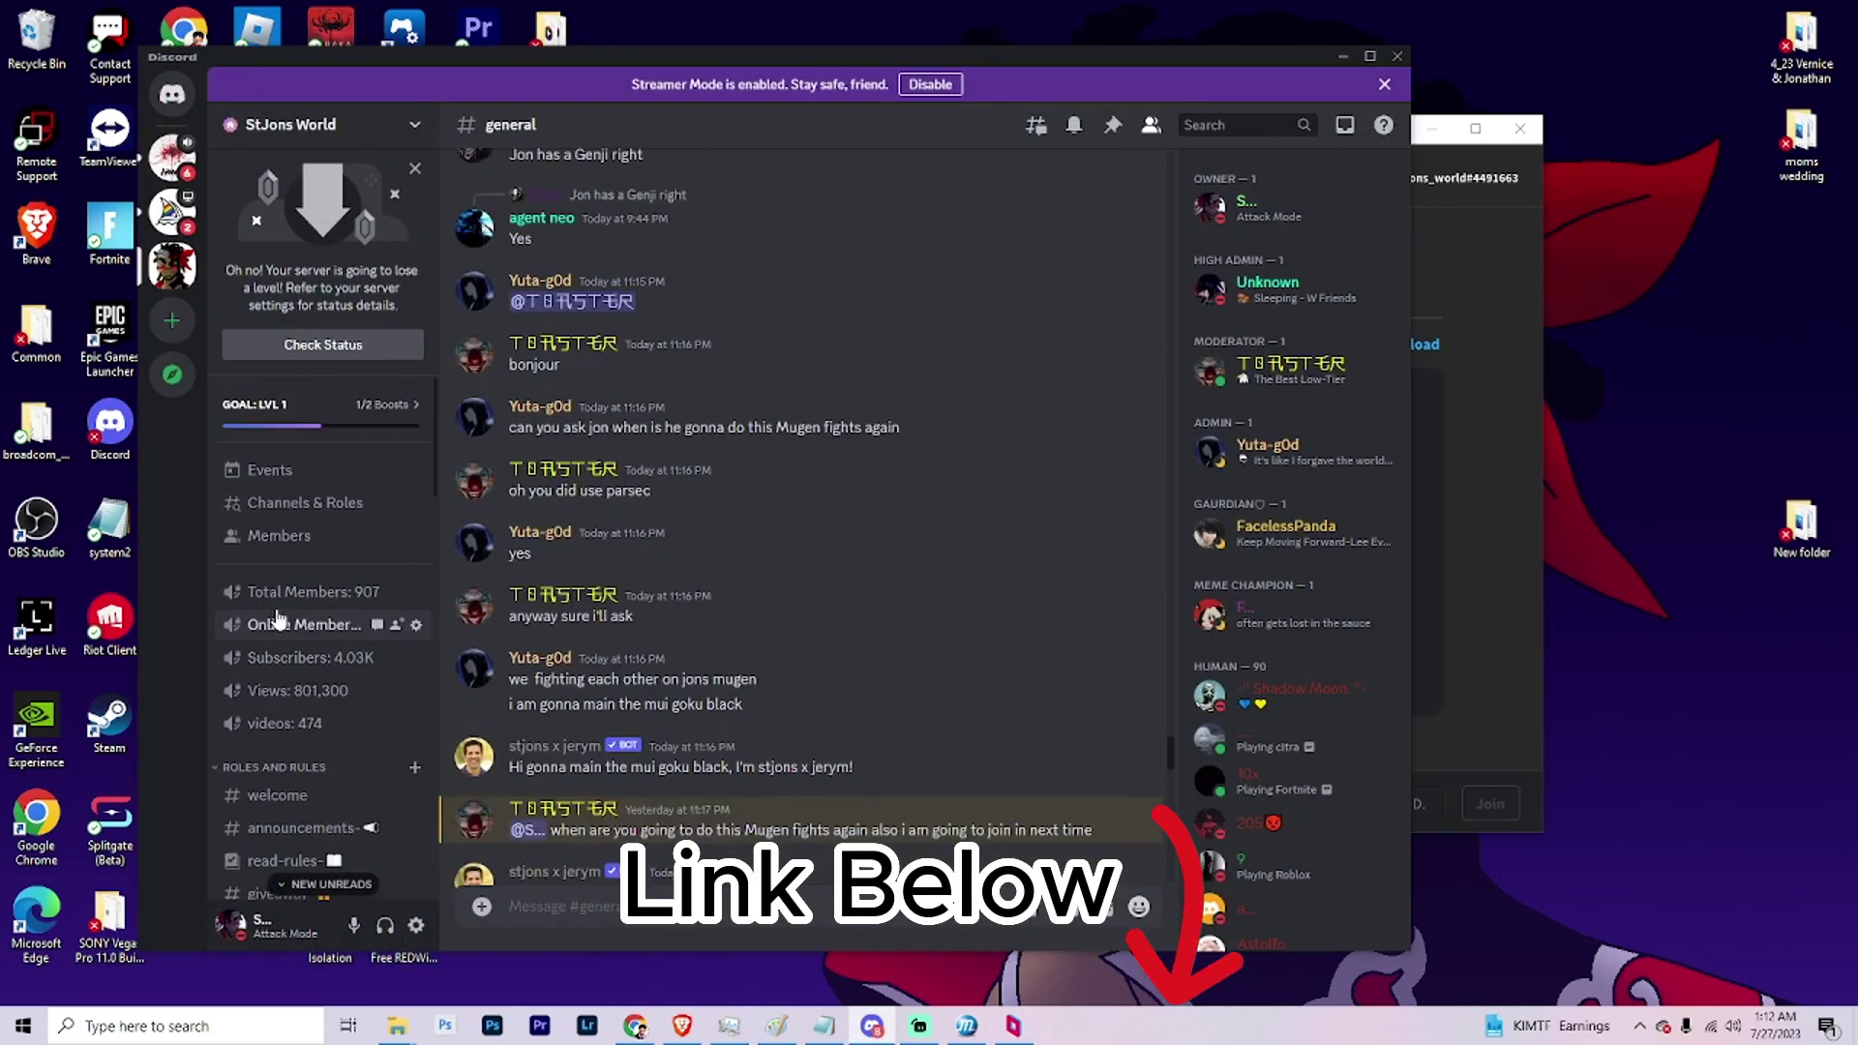
{"action": "scroll", "coordinate": [387, 619], "scroll_direction": "down", "scroll_amount": 8}
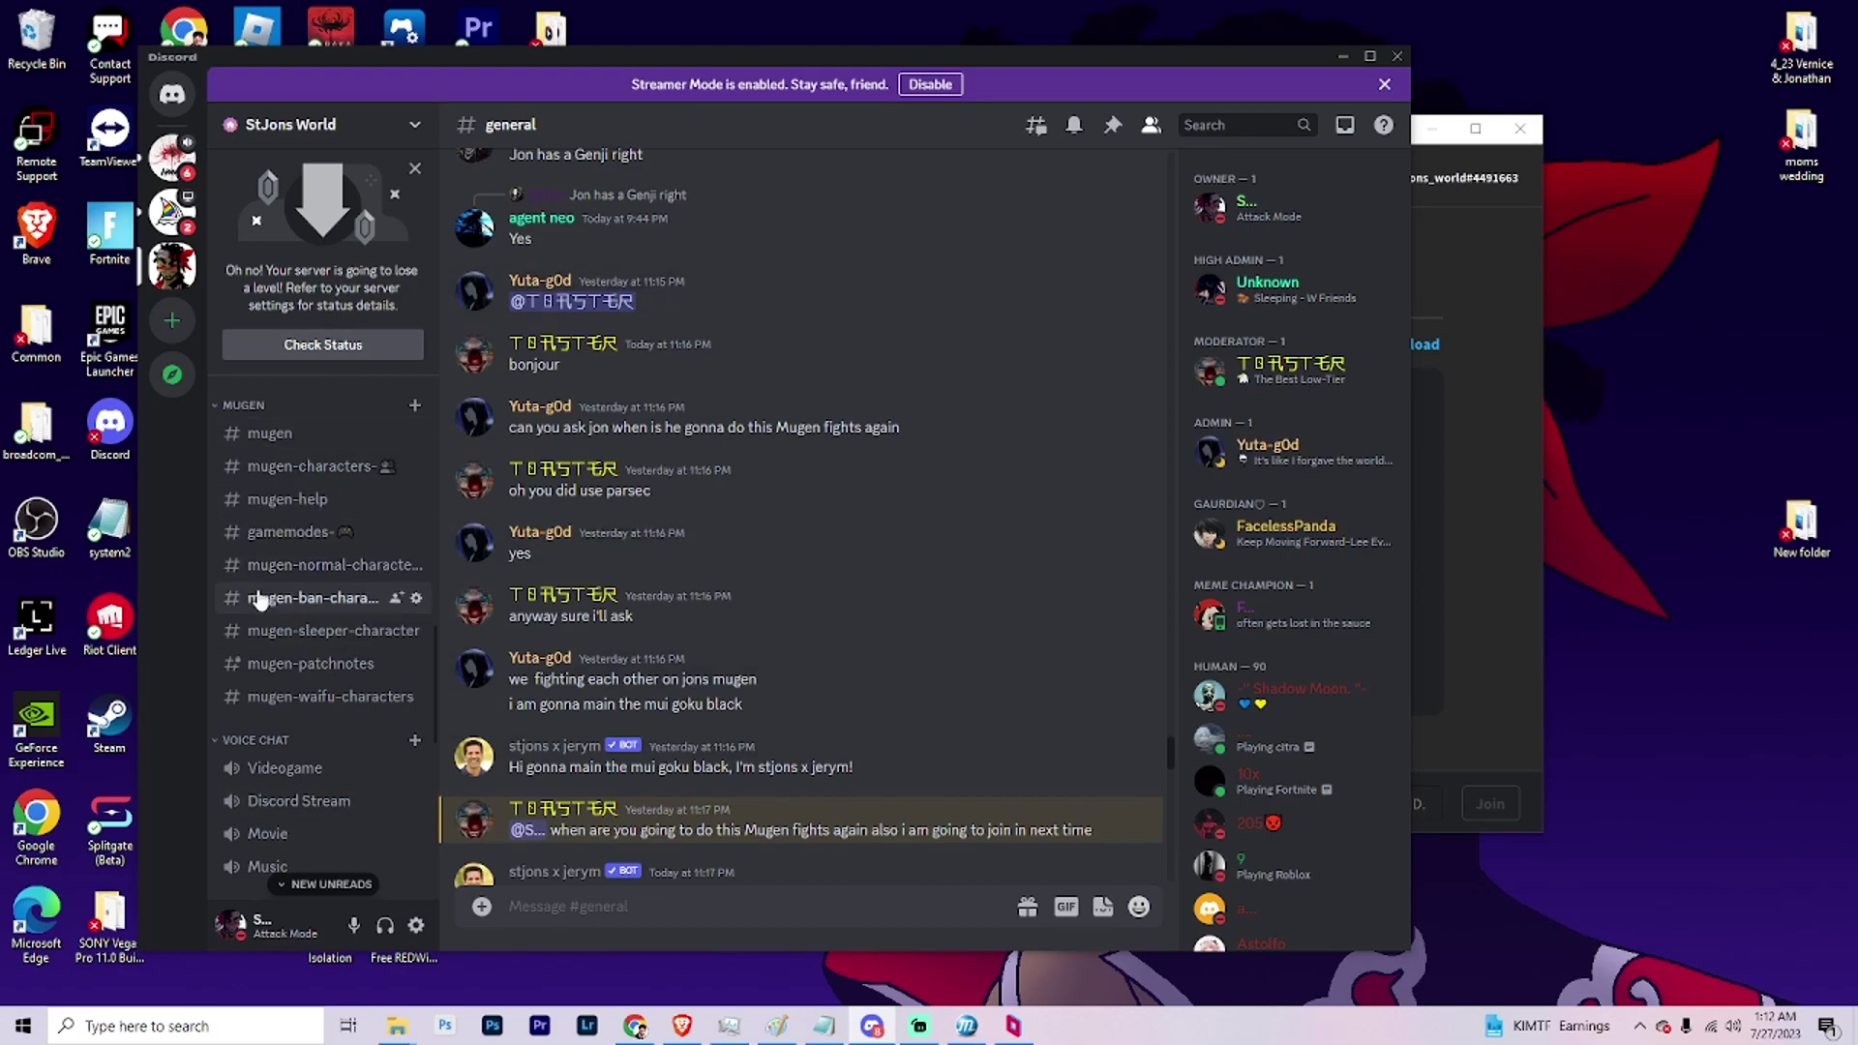
{"action": "scroll", "coordinate": [274, 594], "scroll_direction": "up", "scroll_amount": 10}
{"action": "scroll", "coordinate": [332, 622], "scroll_direction": "up", "scroll_amount": 5}
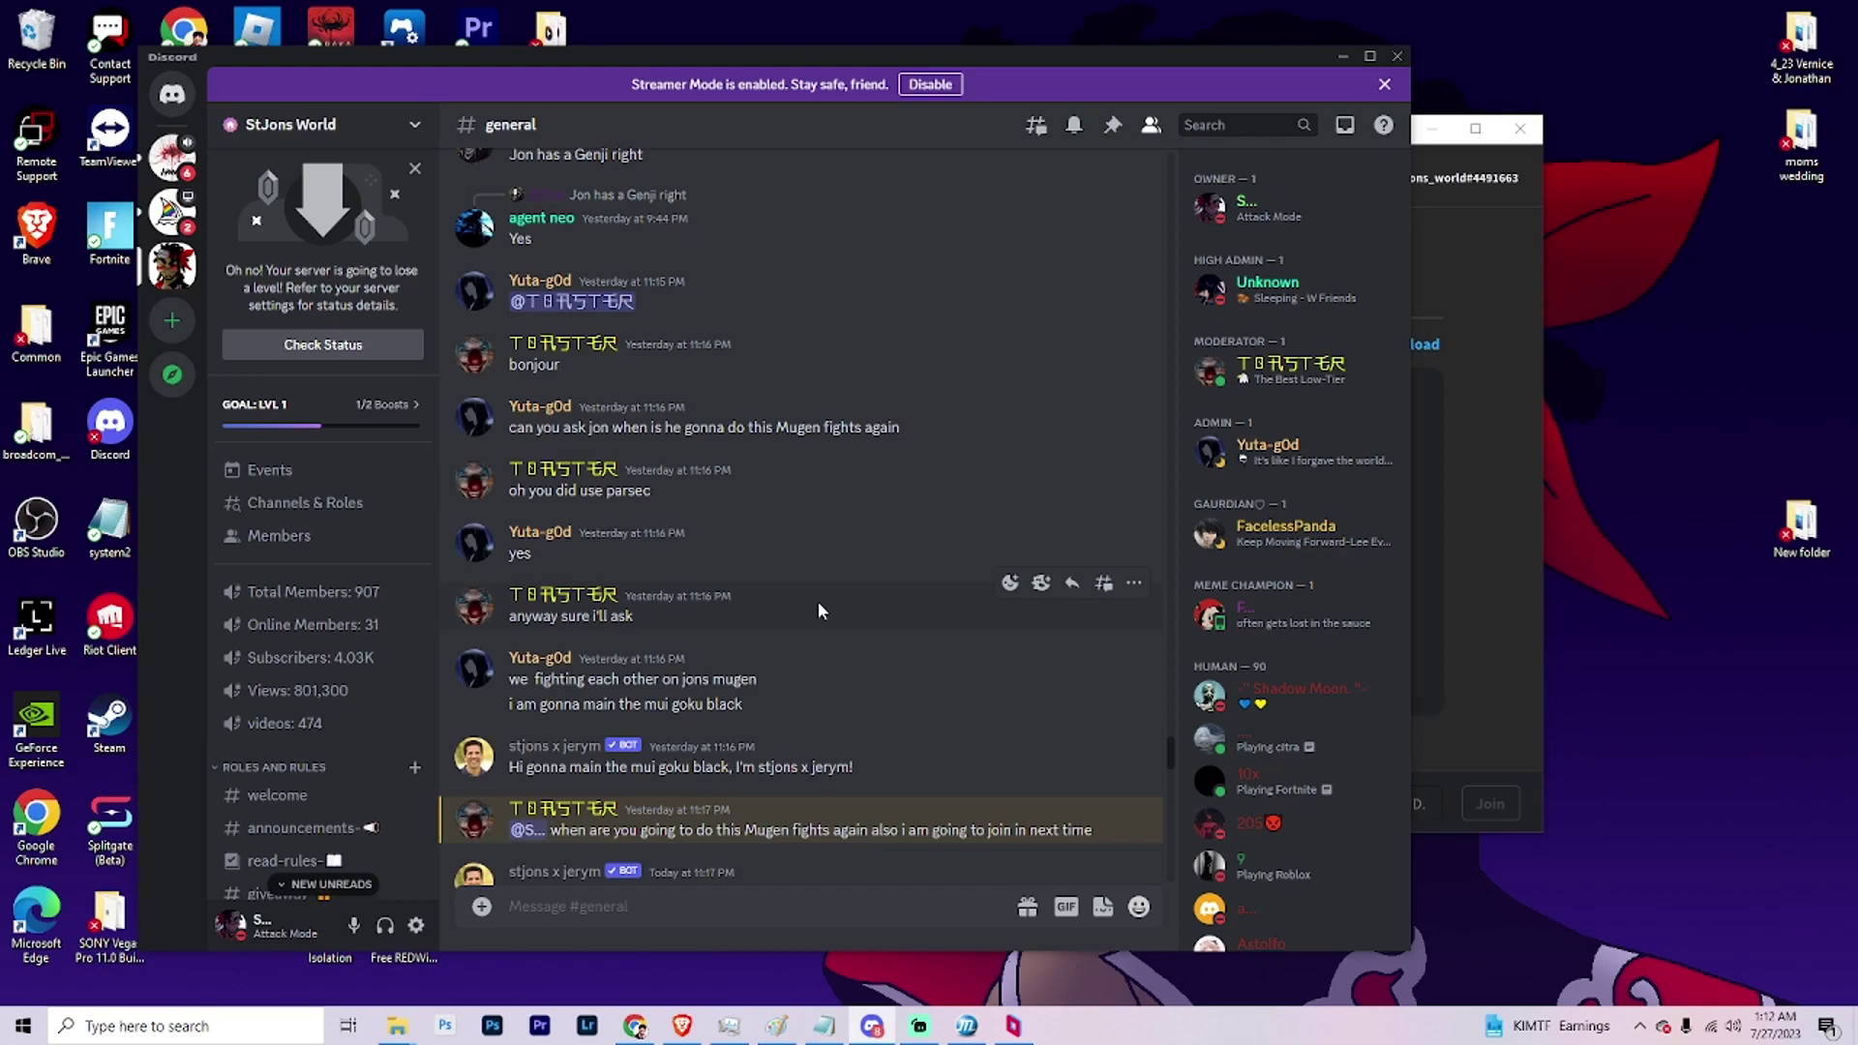
{"action": "left_click", "coordinate": [1343, 55]}
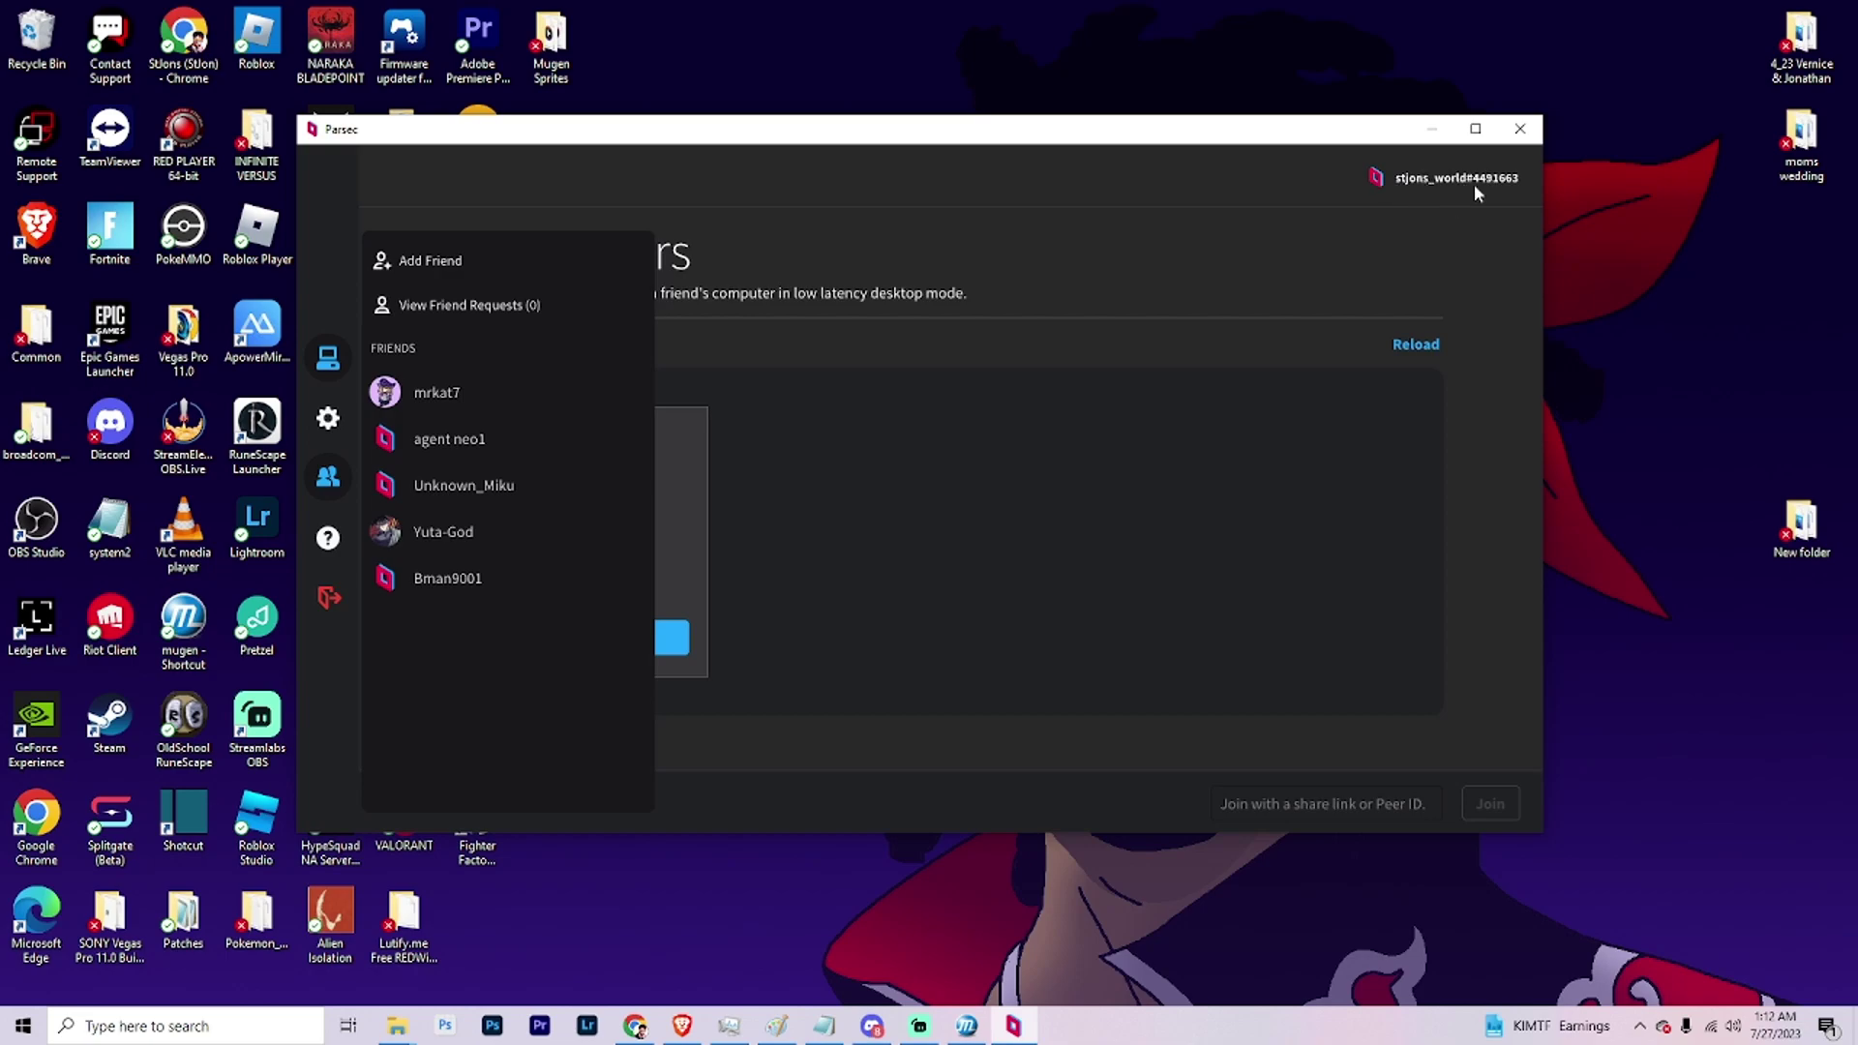
Step: Reposition the Parsec window on the desktop, check the friends list again and close it to show the Computers page
{"action": "left_click_drag", "start_coordinate": [1376, 143], "coordinate": [953, 153]}
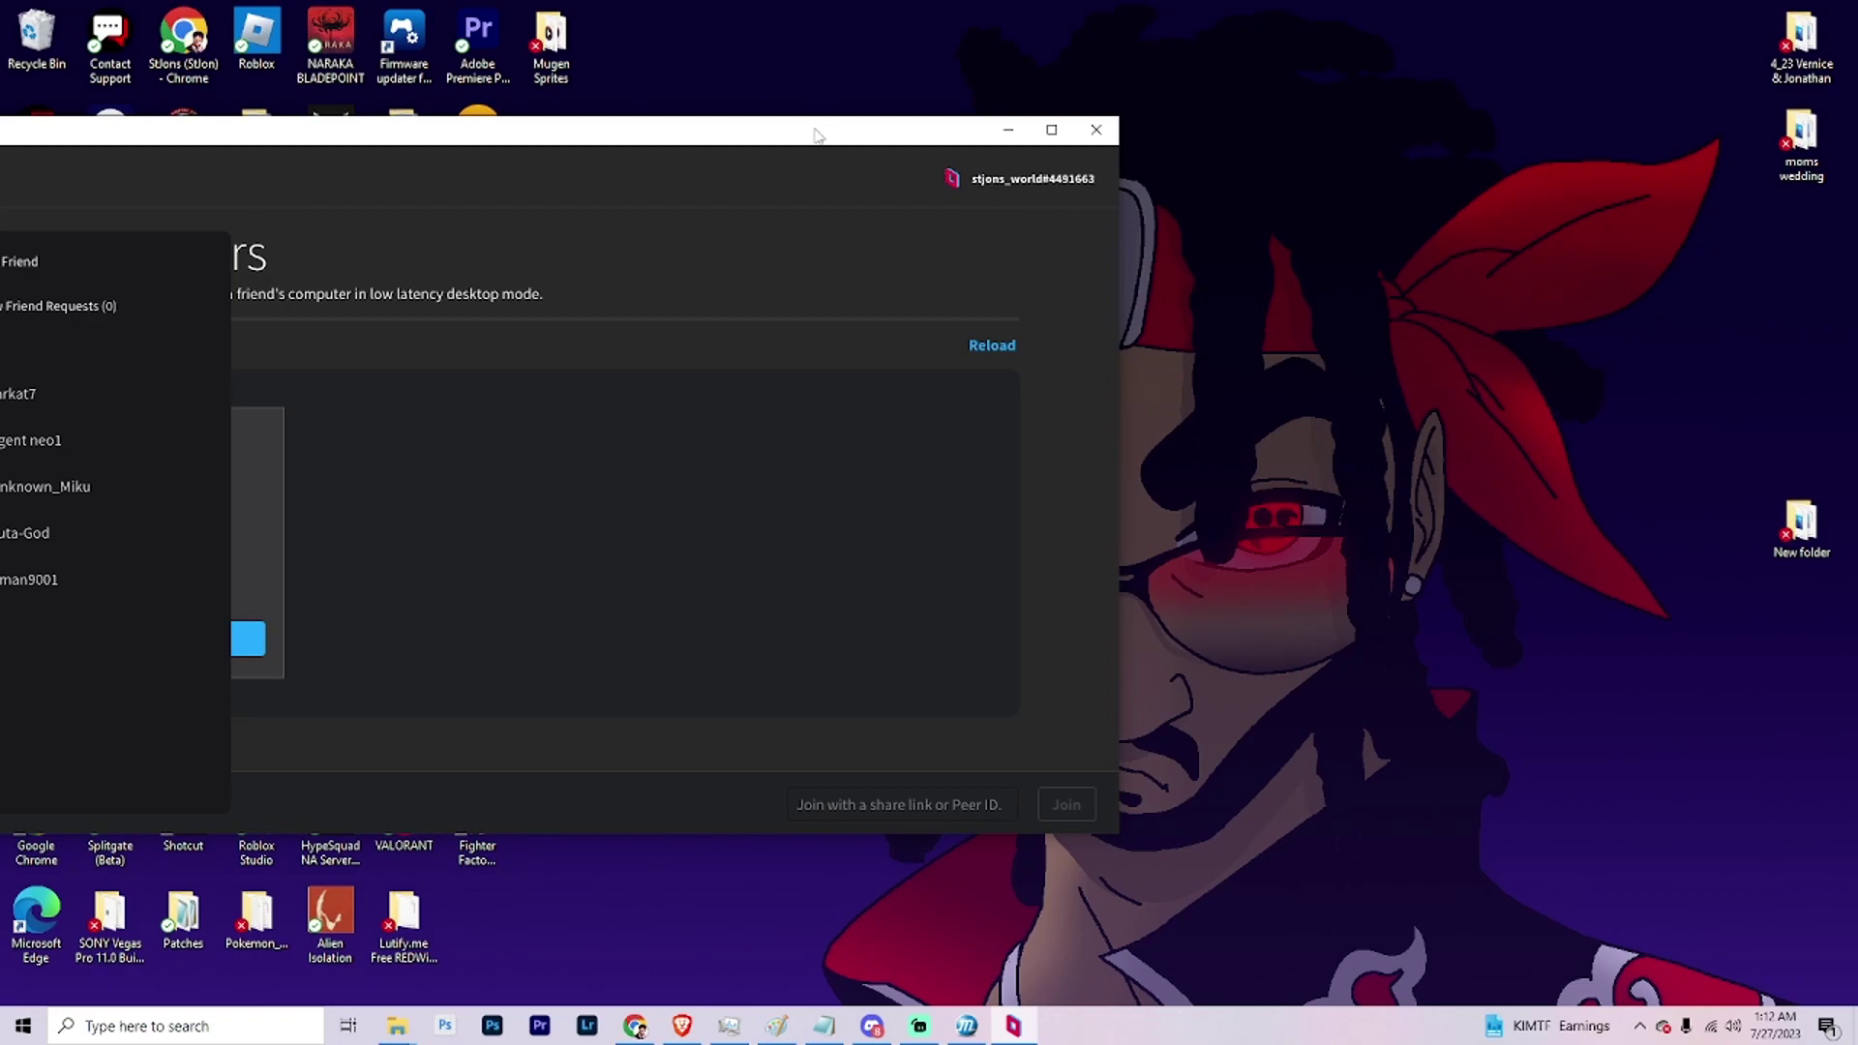
{"action": "left_click_drag", "start_coordinate": [807, 130], "coordinate": [1054, 134]}
{"action": "left_click", "coordinate": [838, 571]}
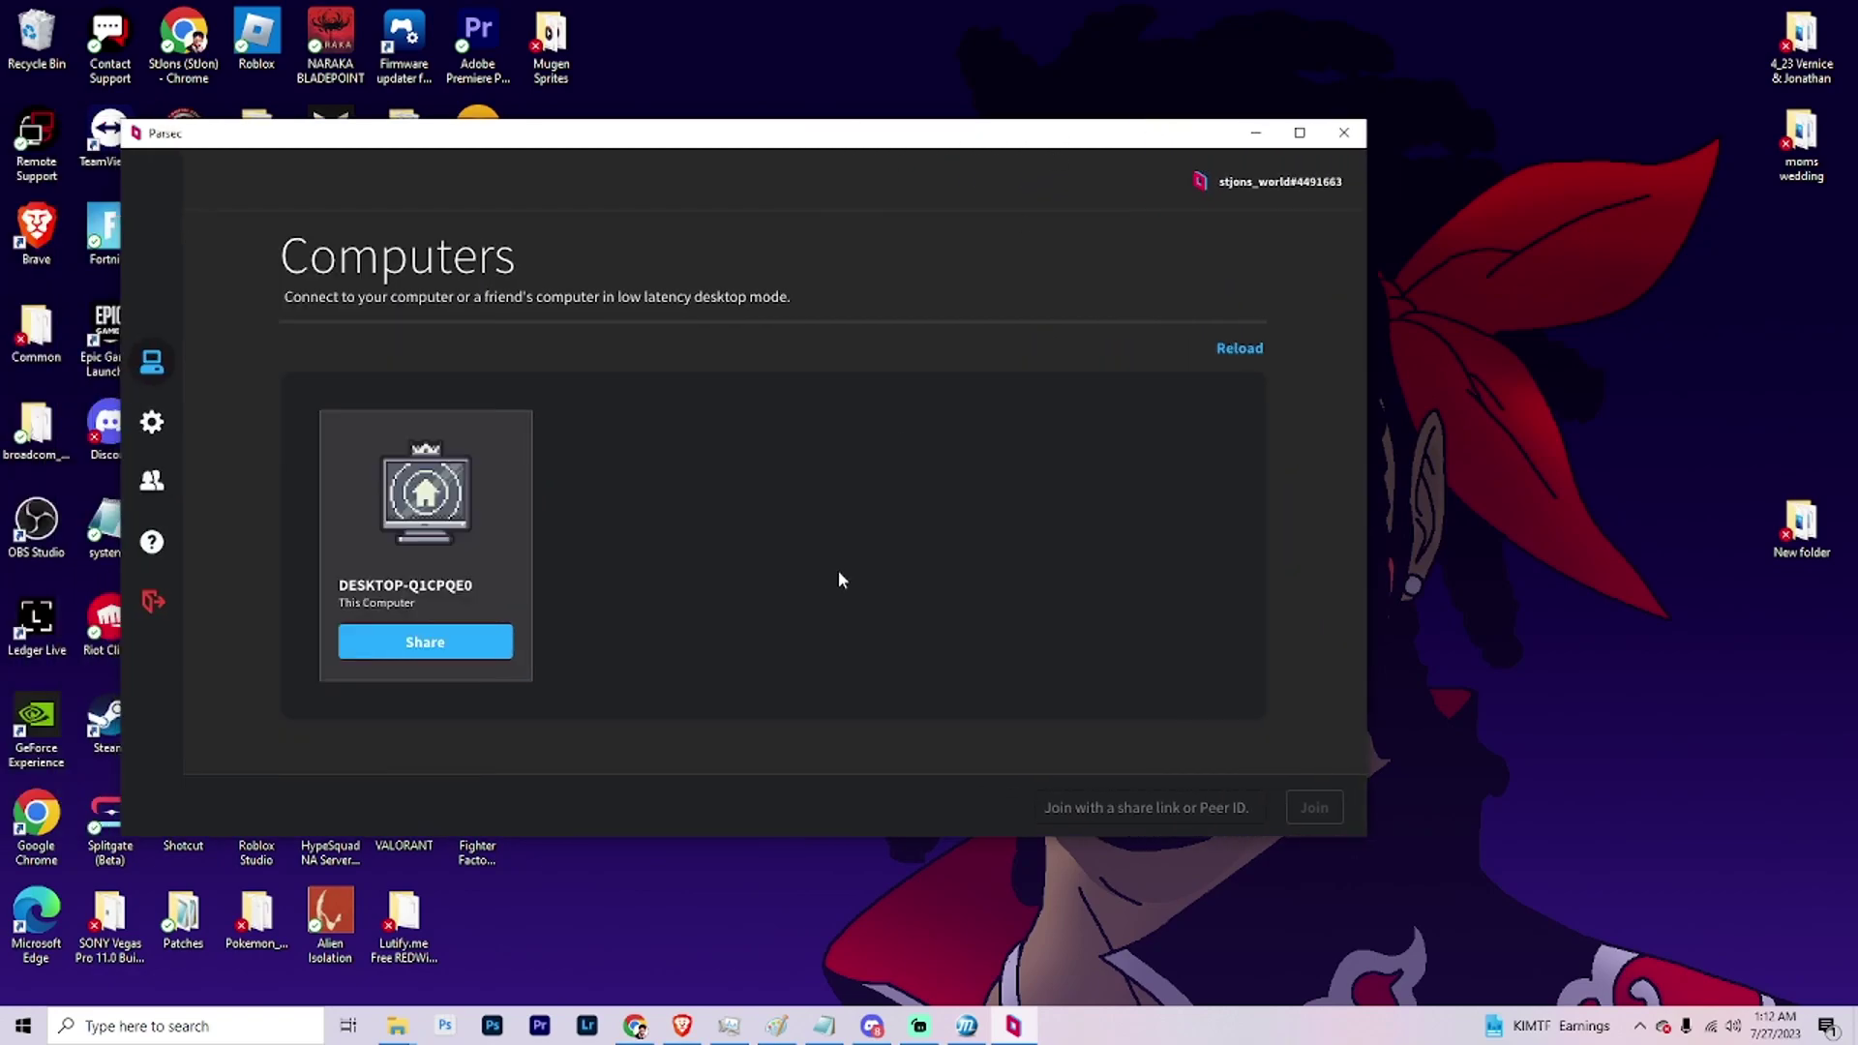
{"action": "left_click", "coordinate": [153, 481]}
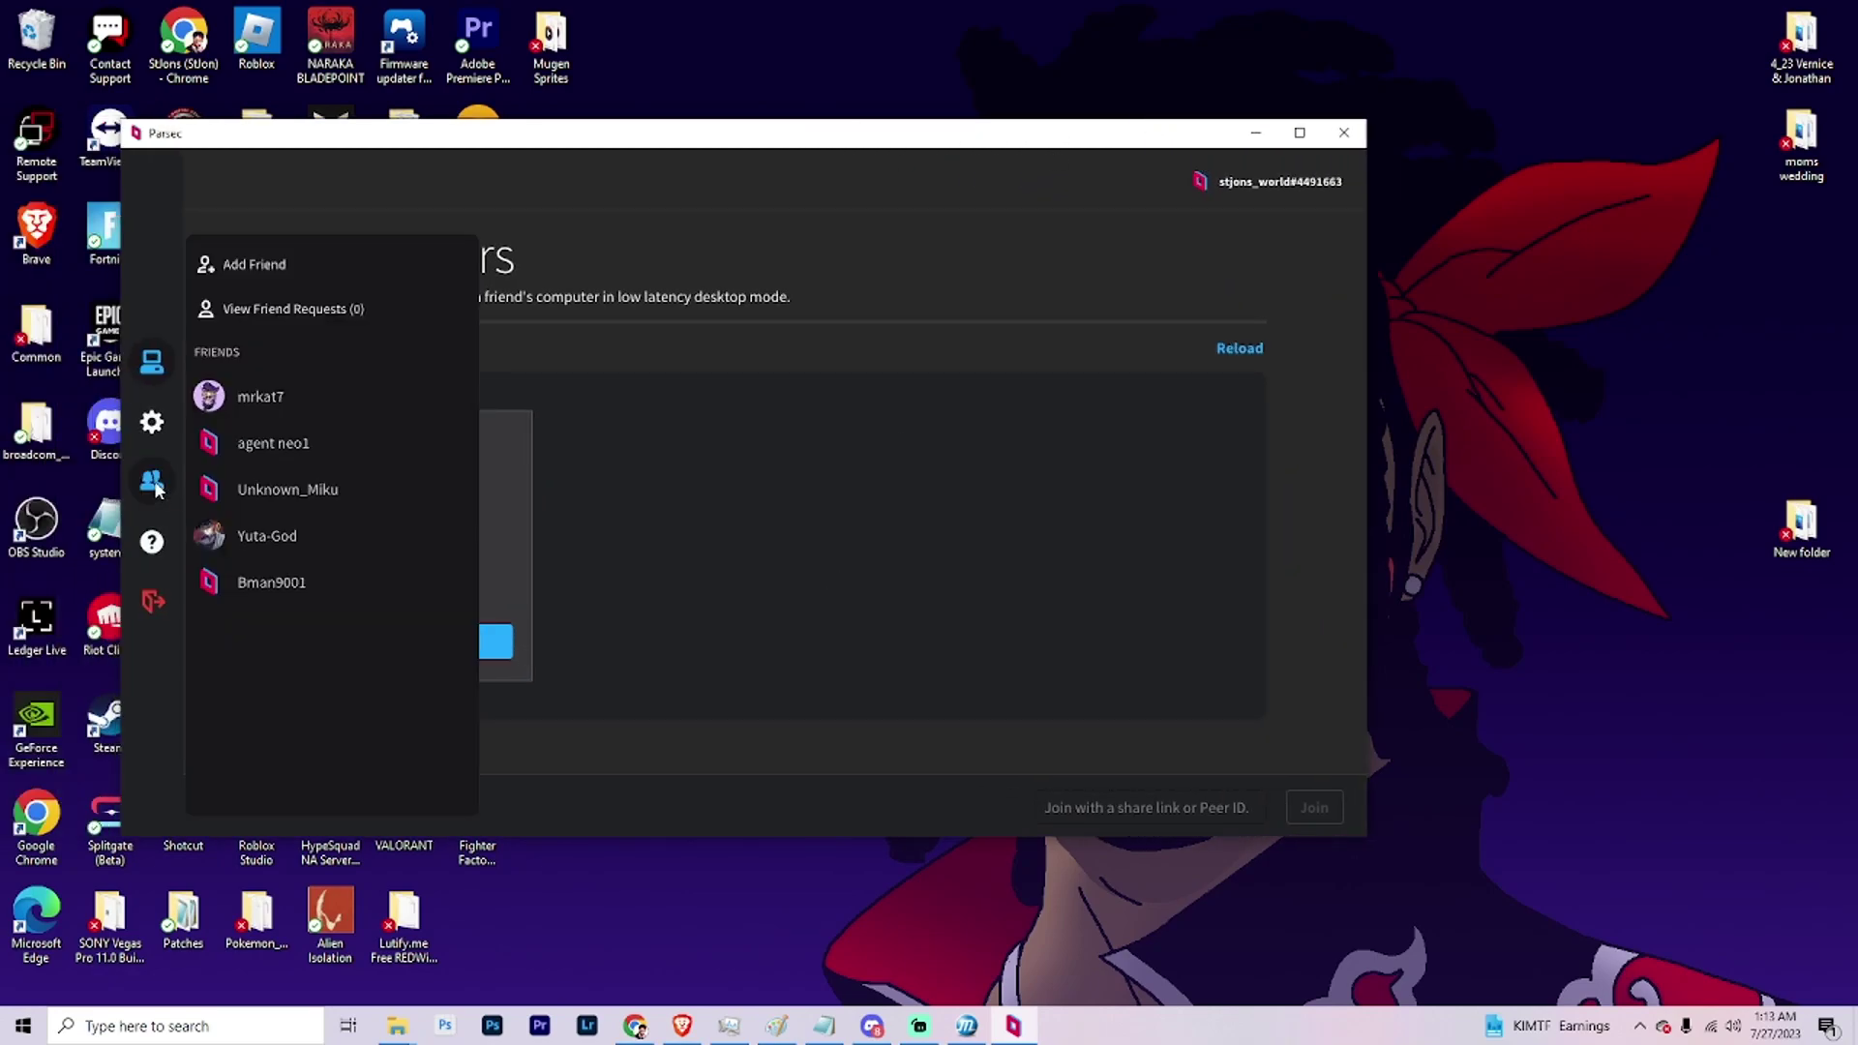
{"action": "left_click", "coordinate": [614, 514]}
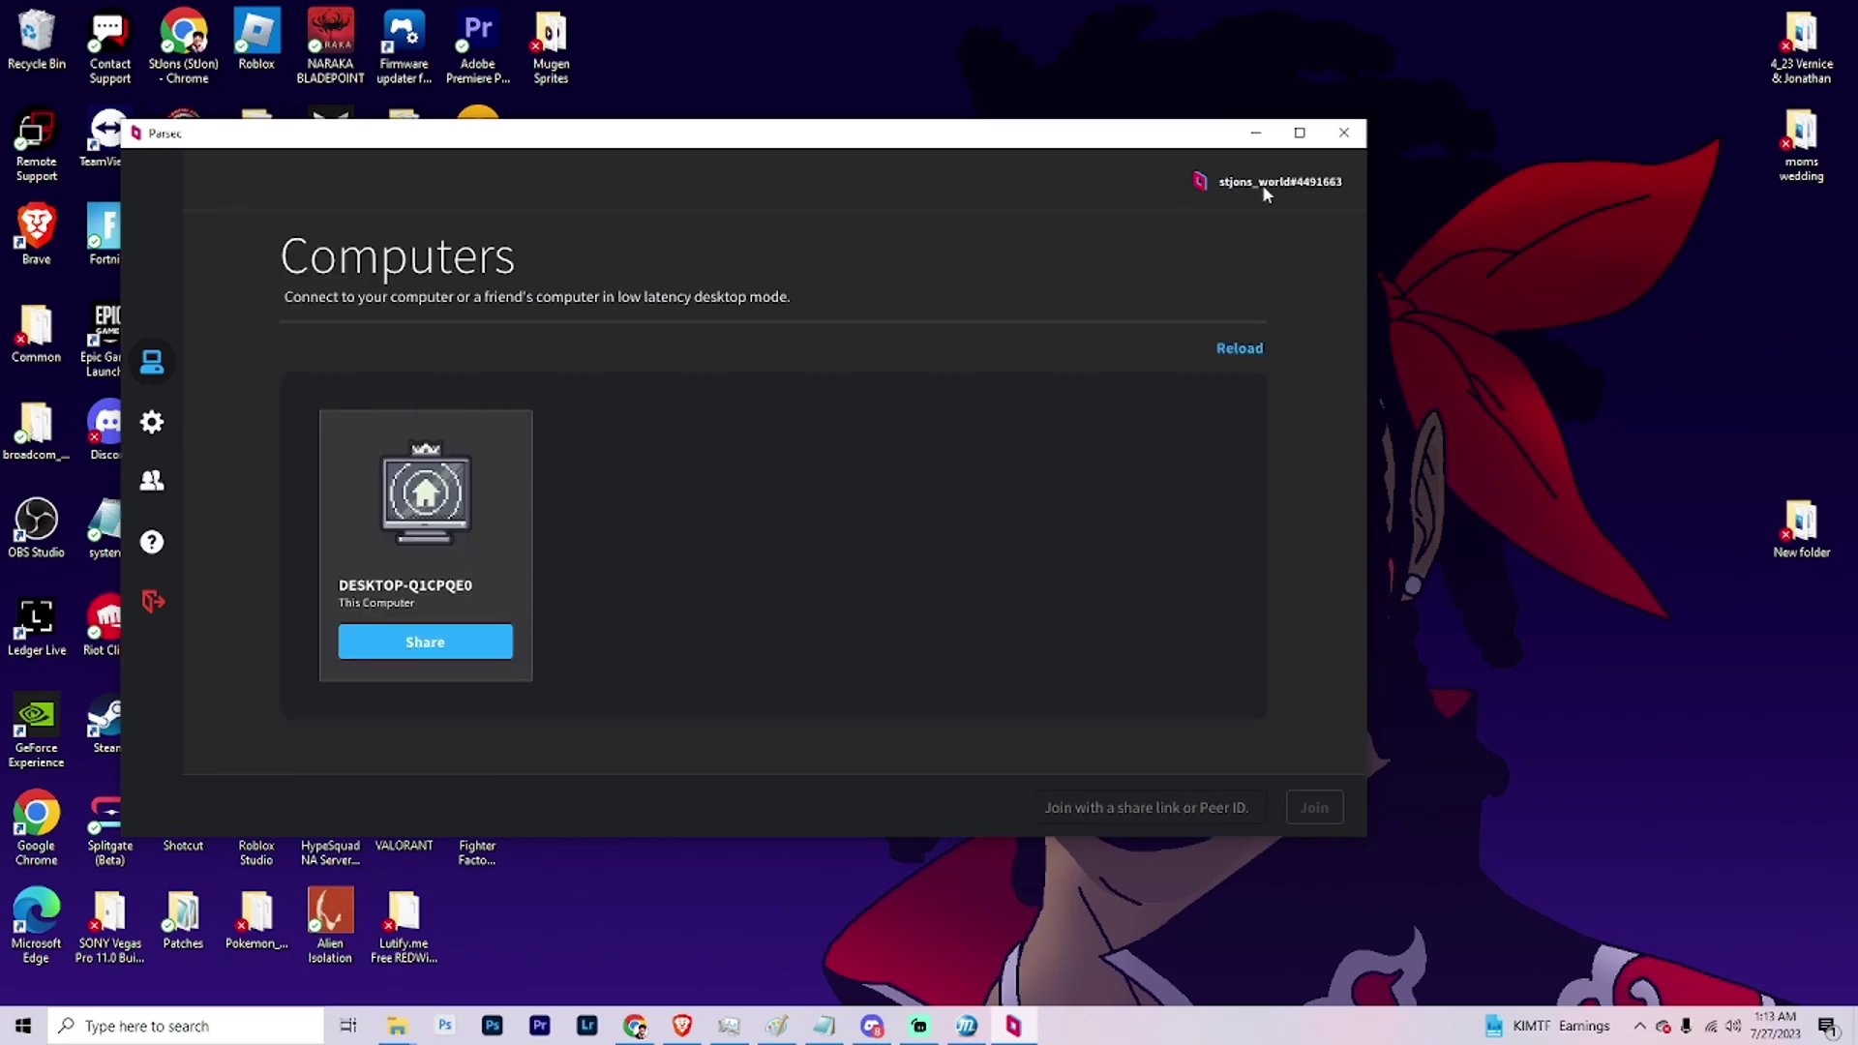
Step: Share this computer by generating a link that friends can use to connect
{"action": "left_click", "coordinate": [435, 650]}
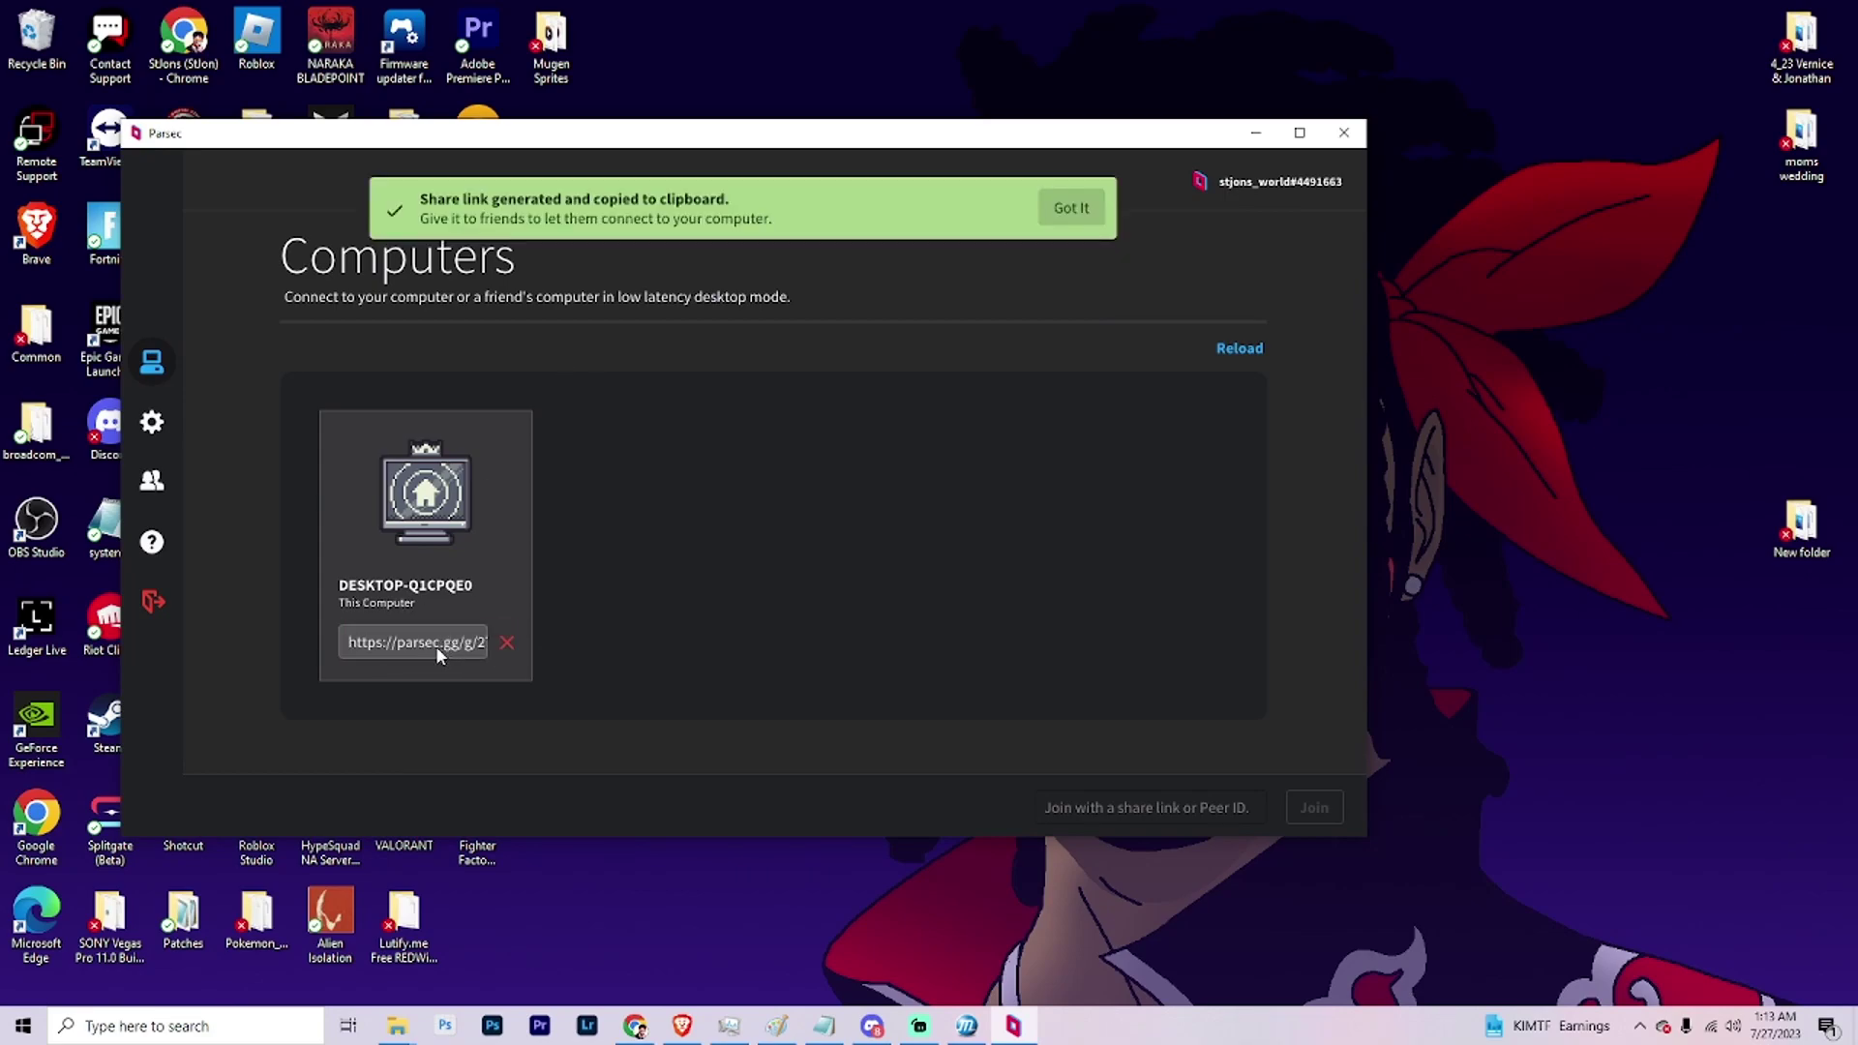
Step: Select this computer's share link in its Parsec card and move the Parsec window further across the desktop
{"action": "left_click", "coordinate": [377, 651]}
{"action": "left_click", "coordinate": [375, 649]}
{"action": "left_click", "coordinate": [374, 649]}
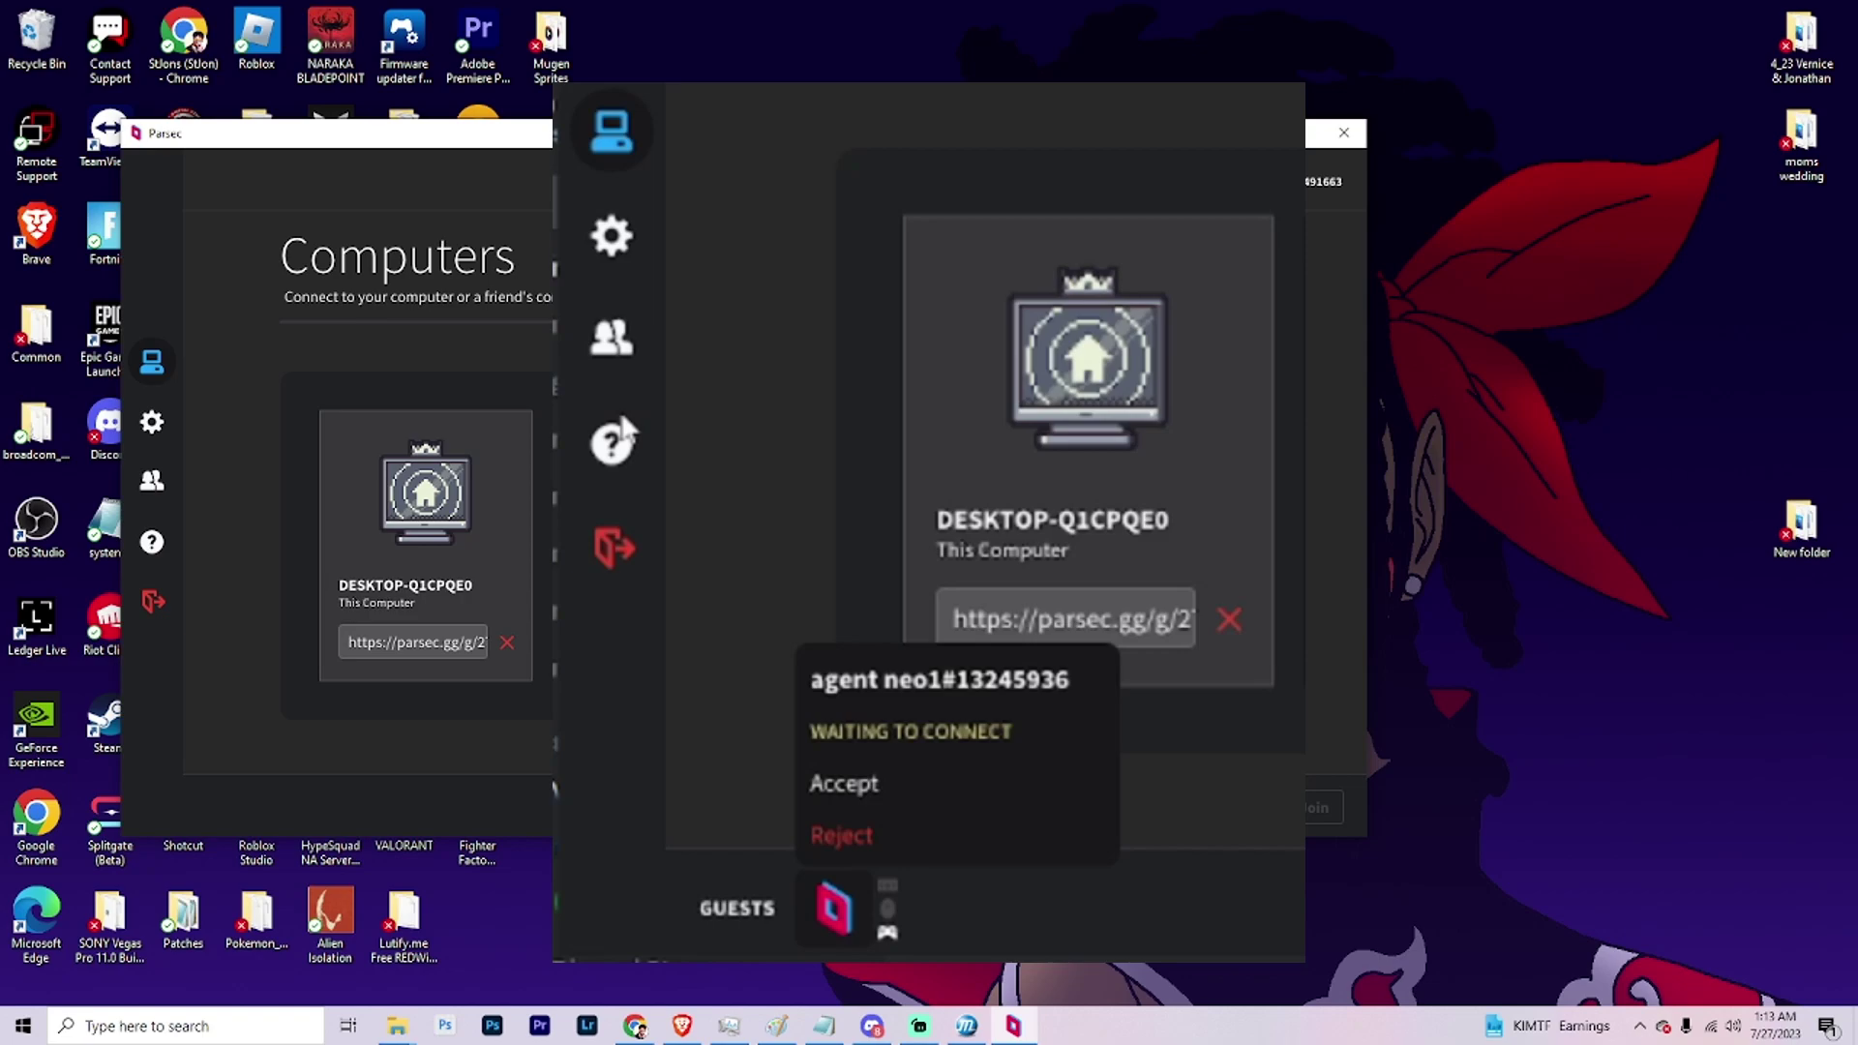
{"action": "left_click_drag", "start_coordinate": [422, 150], "coordinate": [612, 156]}
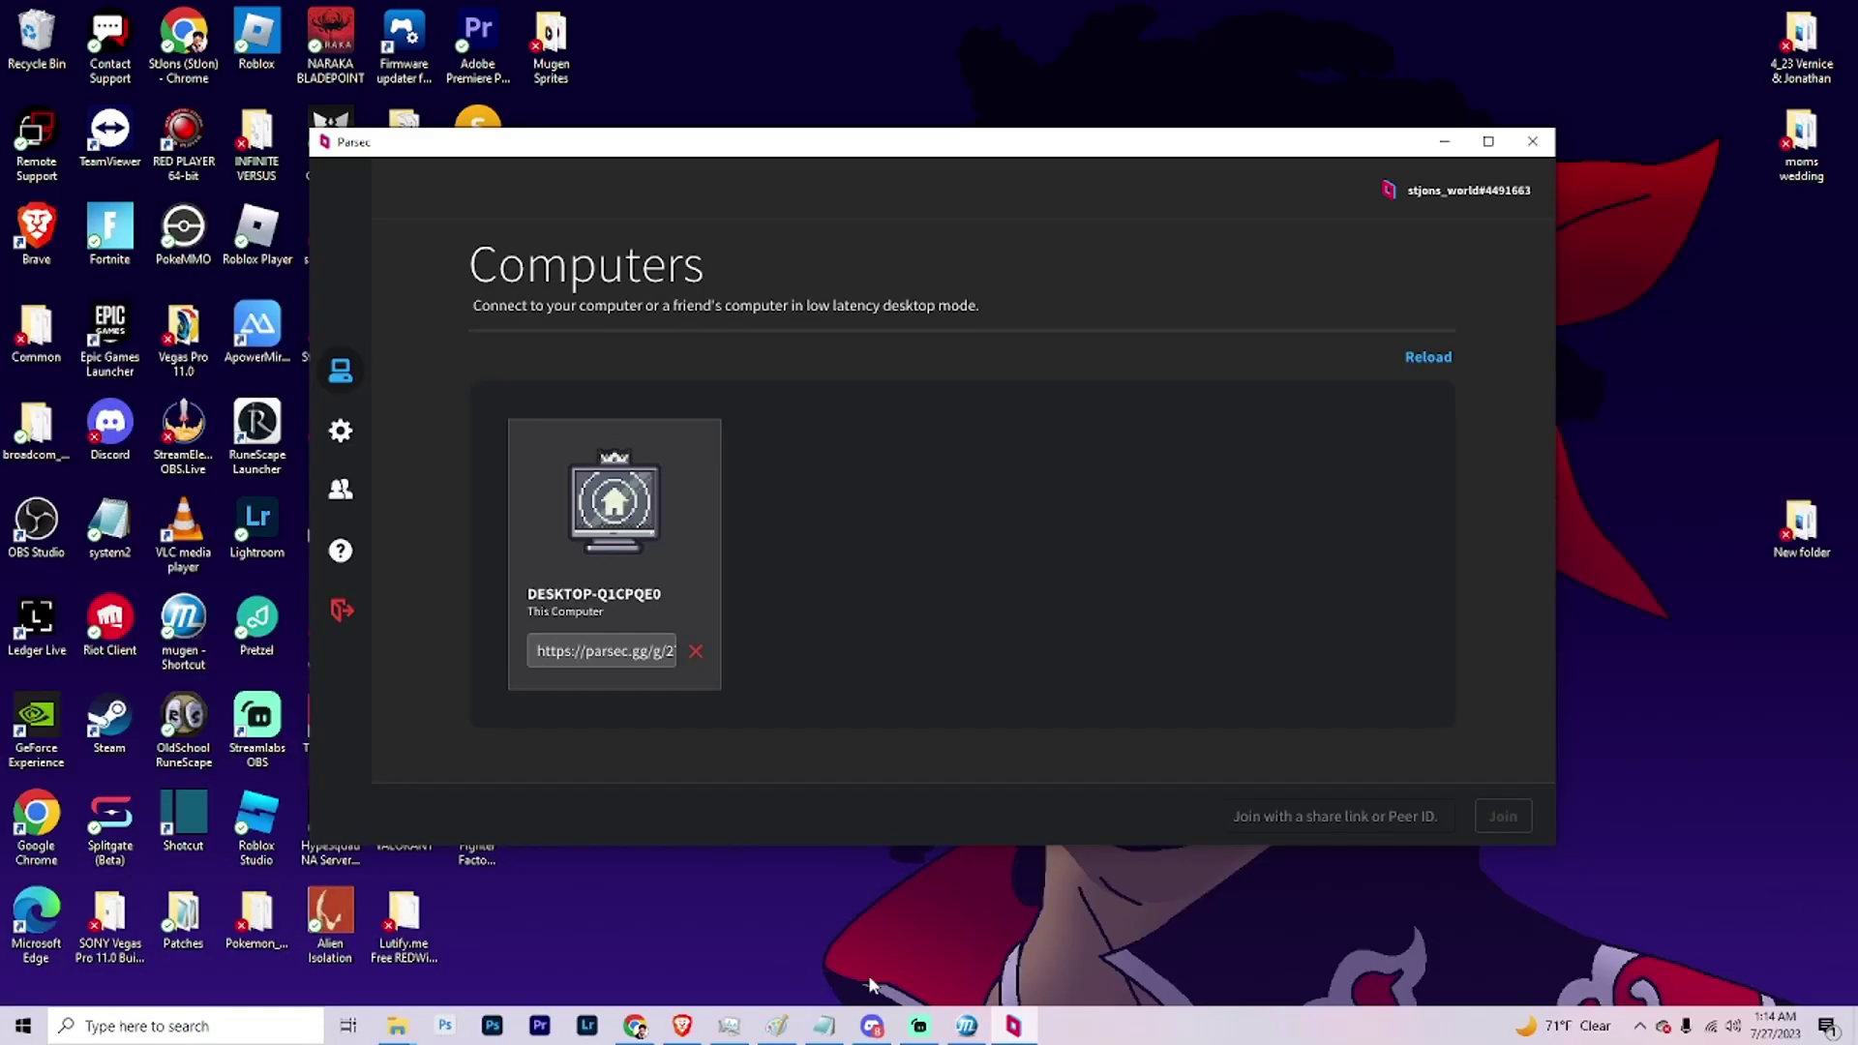
Step: Switch to M.U.G.E.N, leave the character select screen and browse the main menu modes up to Team Versus
{"action": "left_click", "coordinate": [968, 1030]}
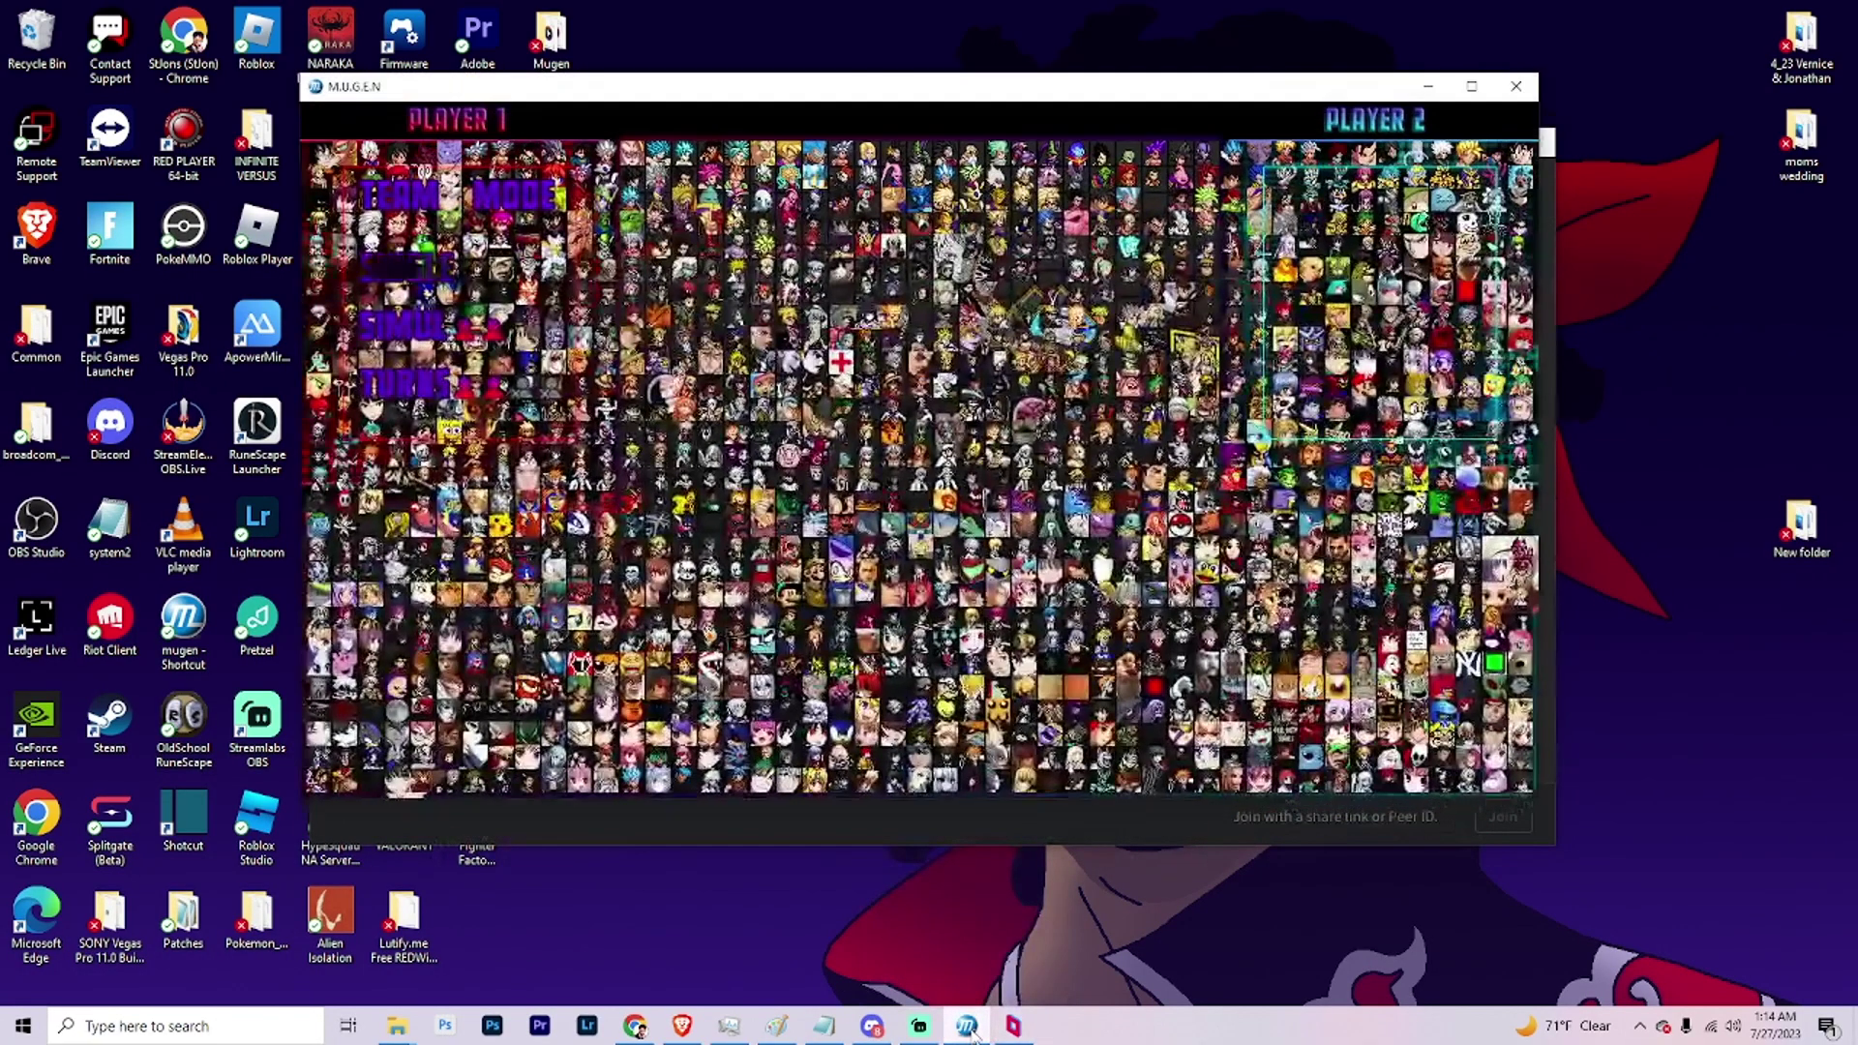
{"action": "key", "text": "Escape"}
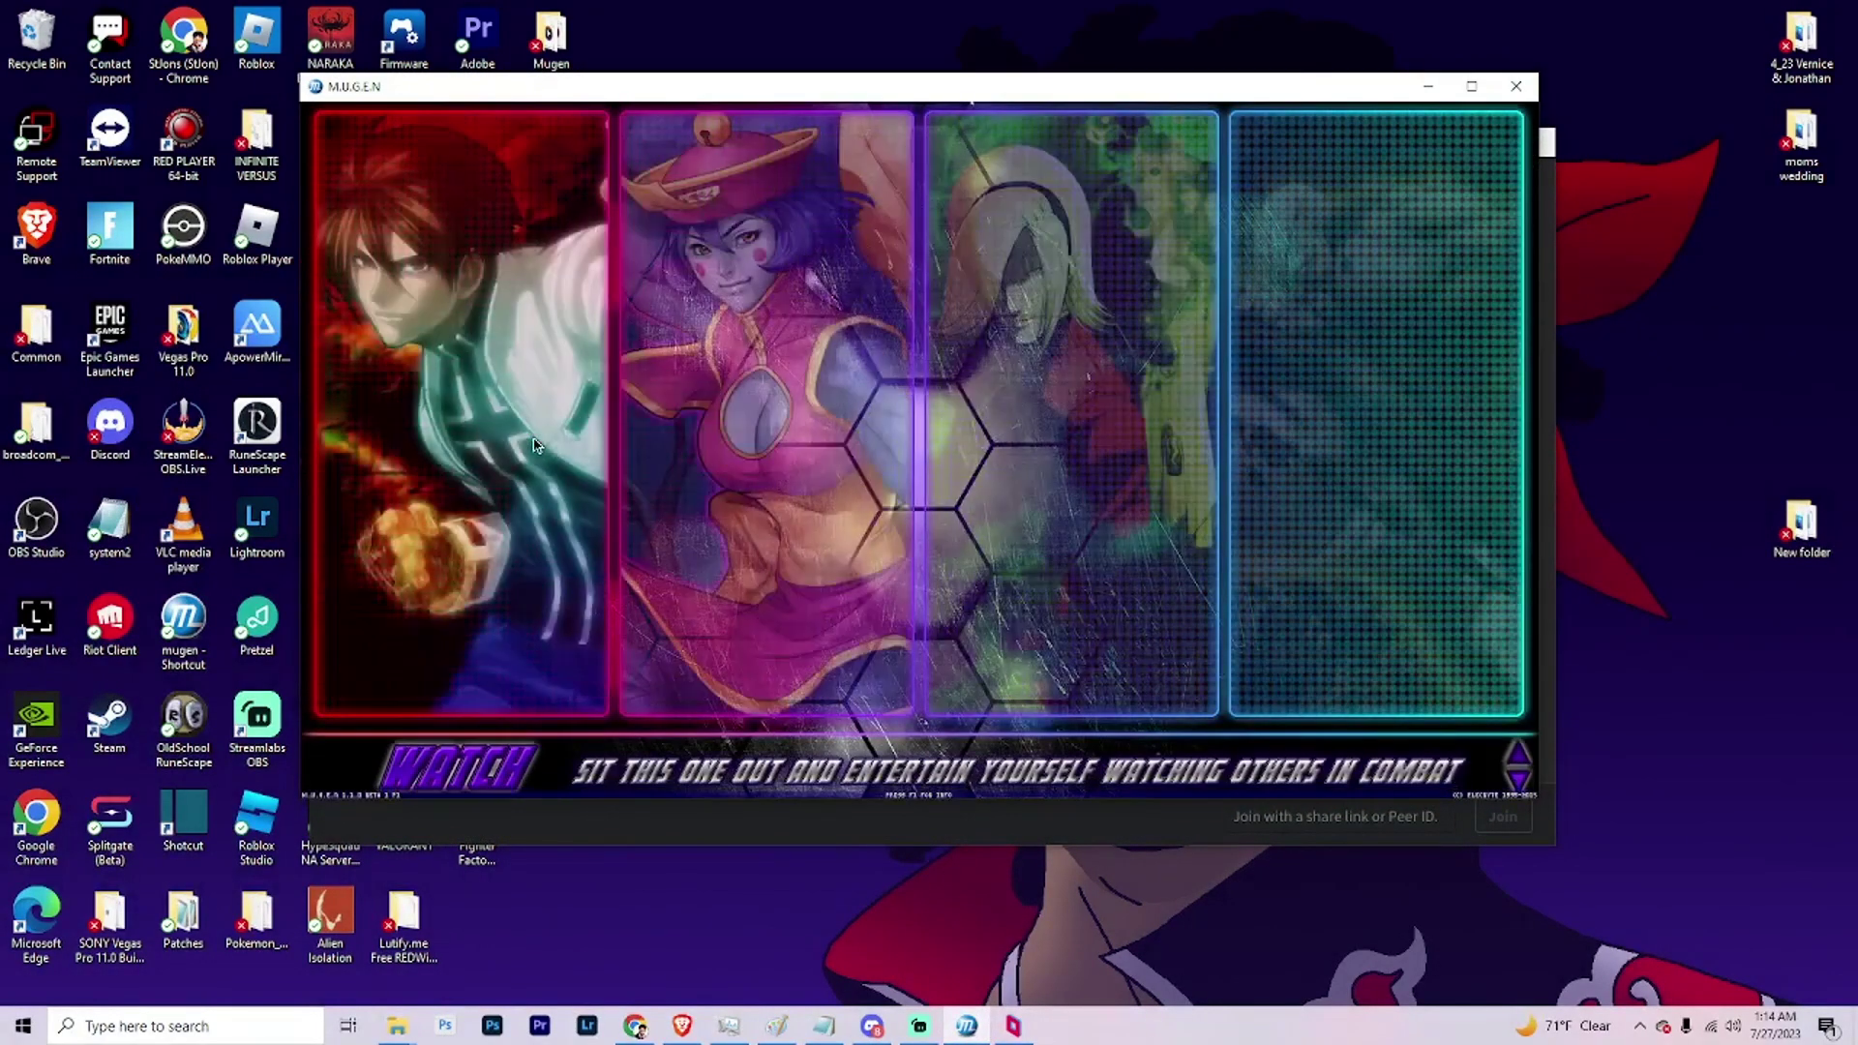
{"action": "key", "text": "Up"}
{"action": "key", "text": "Up"}
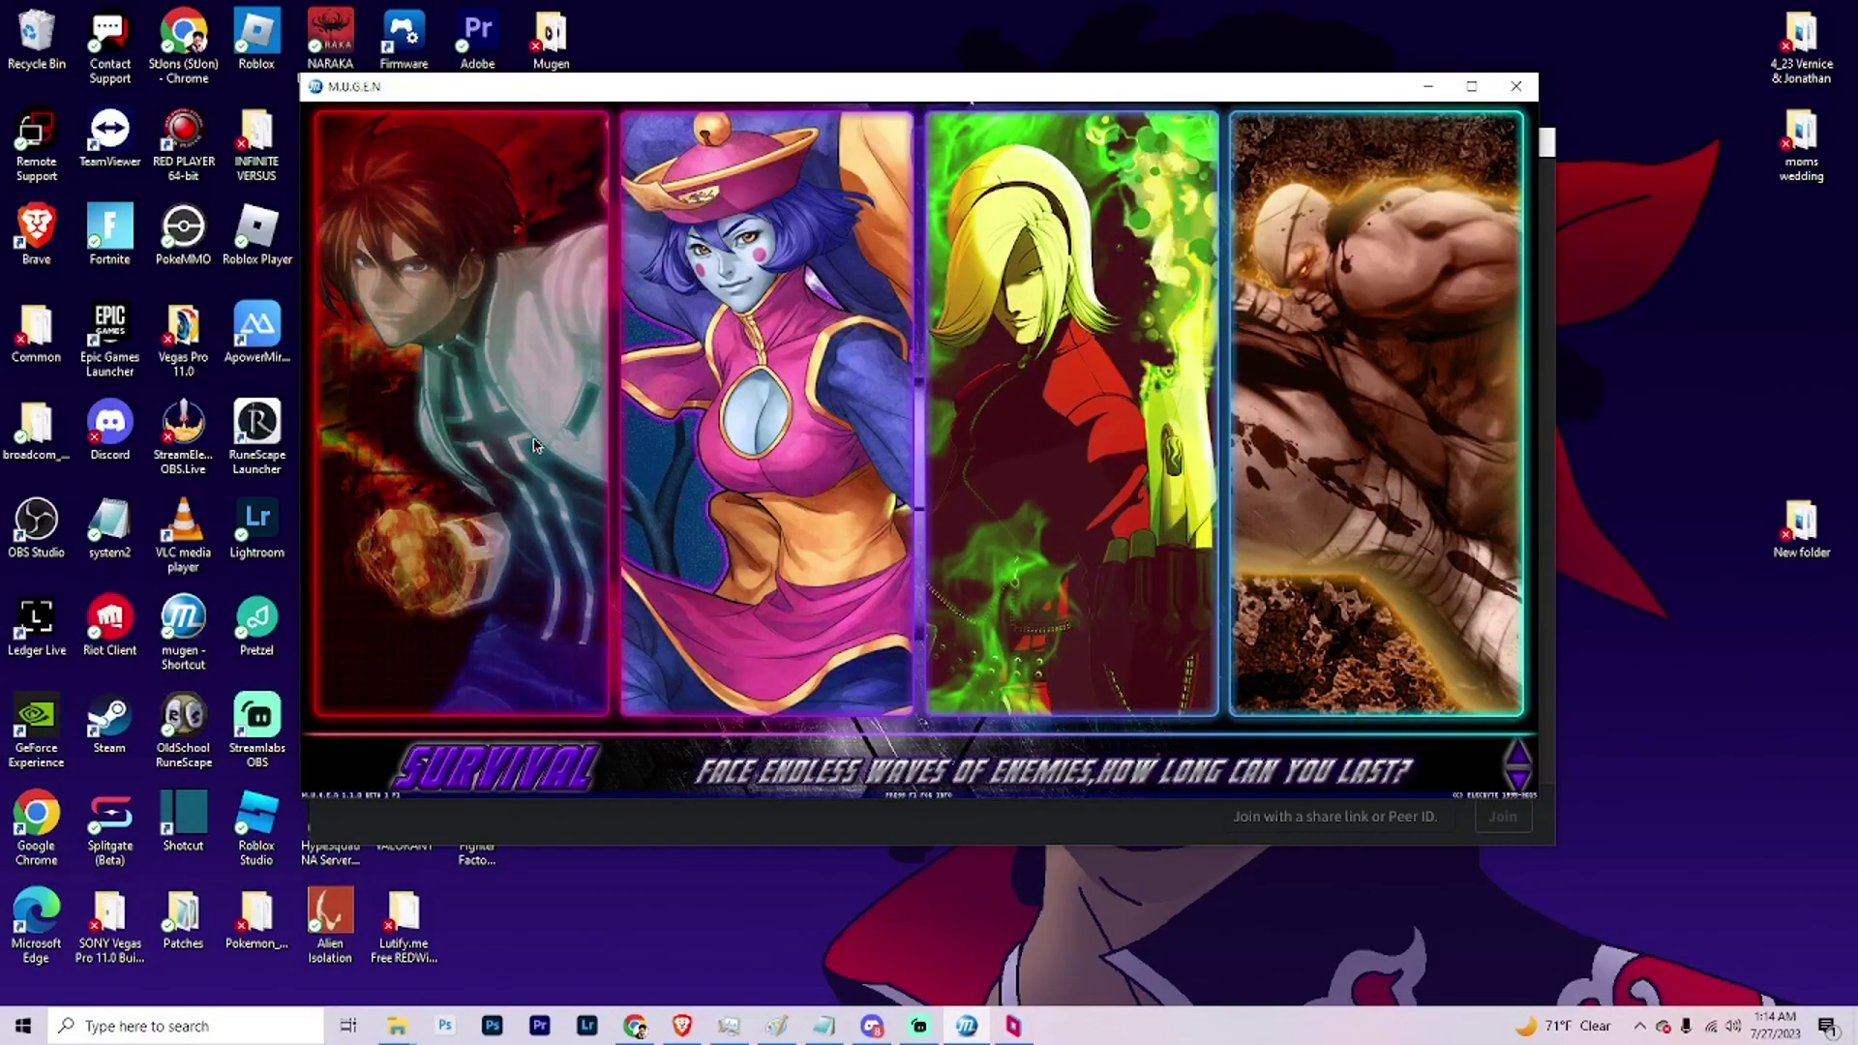
{"action": "key", "text": "Up"}
{"action": "key", "text": "Up"}
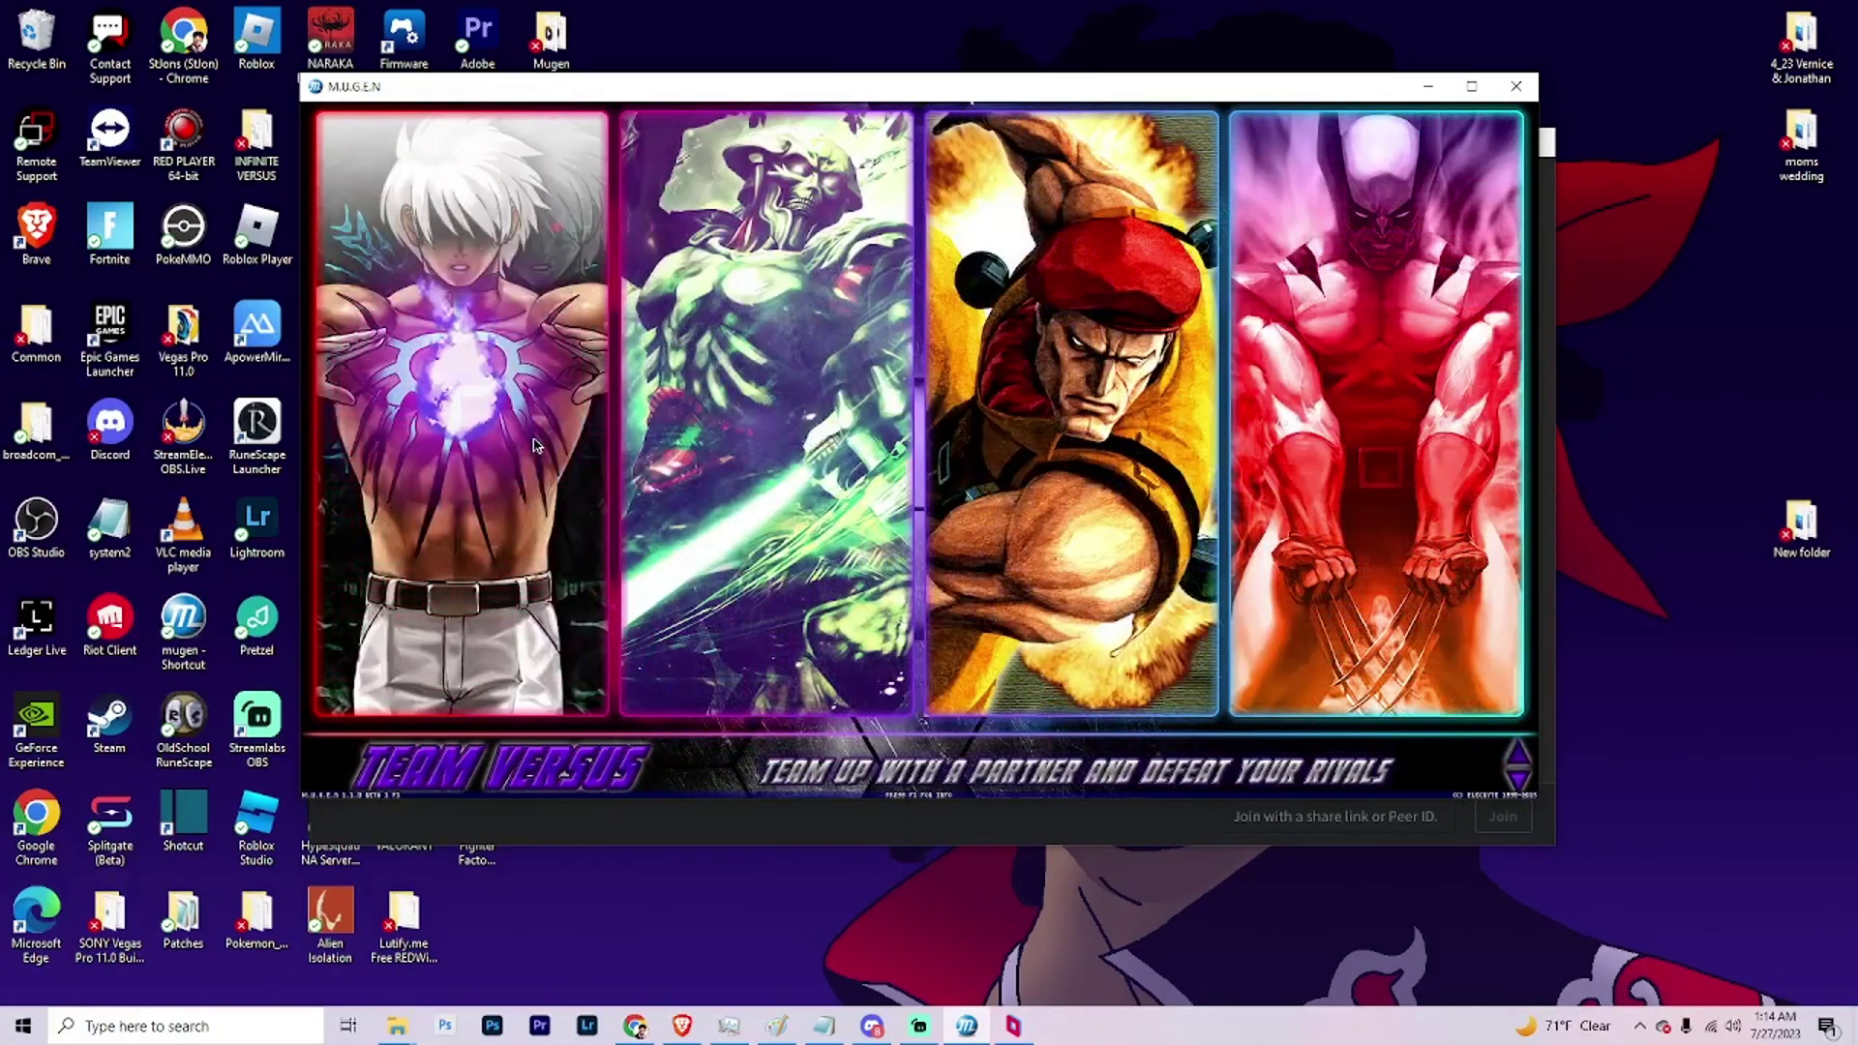
Step: Go from the main menu to the game's options and open Key Config in the Input Config screen
{"action": "key", "text": "Down"}
{"action": "key", "text": "Down"}
{"action": "key", "text": "Down"}
{"action": "key", "text": "Down"}
{"action": "key", "text": "Down"}
{"action": "key", "text": "Down"}
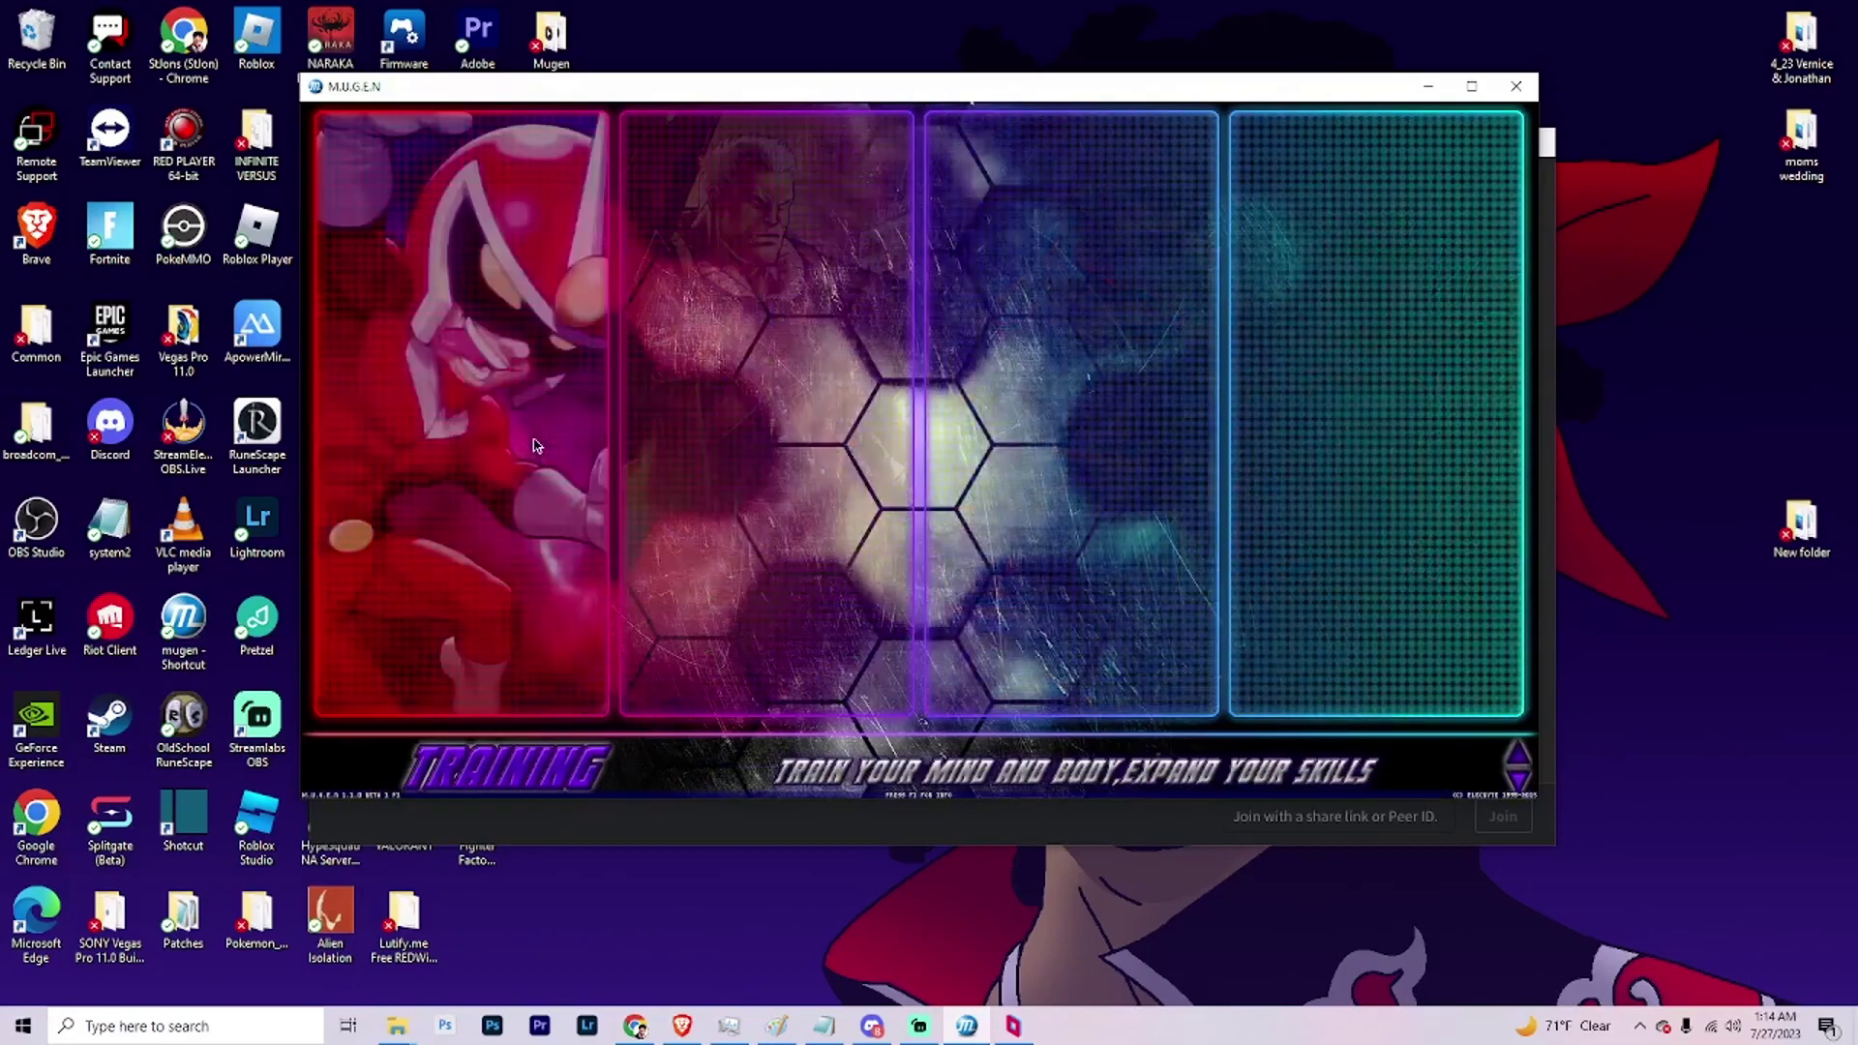
{"action": "key", "text": "Return"}
{"action": "key", "text": "Down"}
{"action": "key", "text": "Down"}
{"action": "key", "text": "Down"}
{"action": "key", "text": "Down"}
{"action": "key", "text": "Down"}
{"action": "key", "text": "Down"}
{"action": "key", "text": "Down"}
{"action": "key", "text": "Return"}
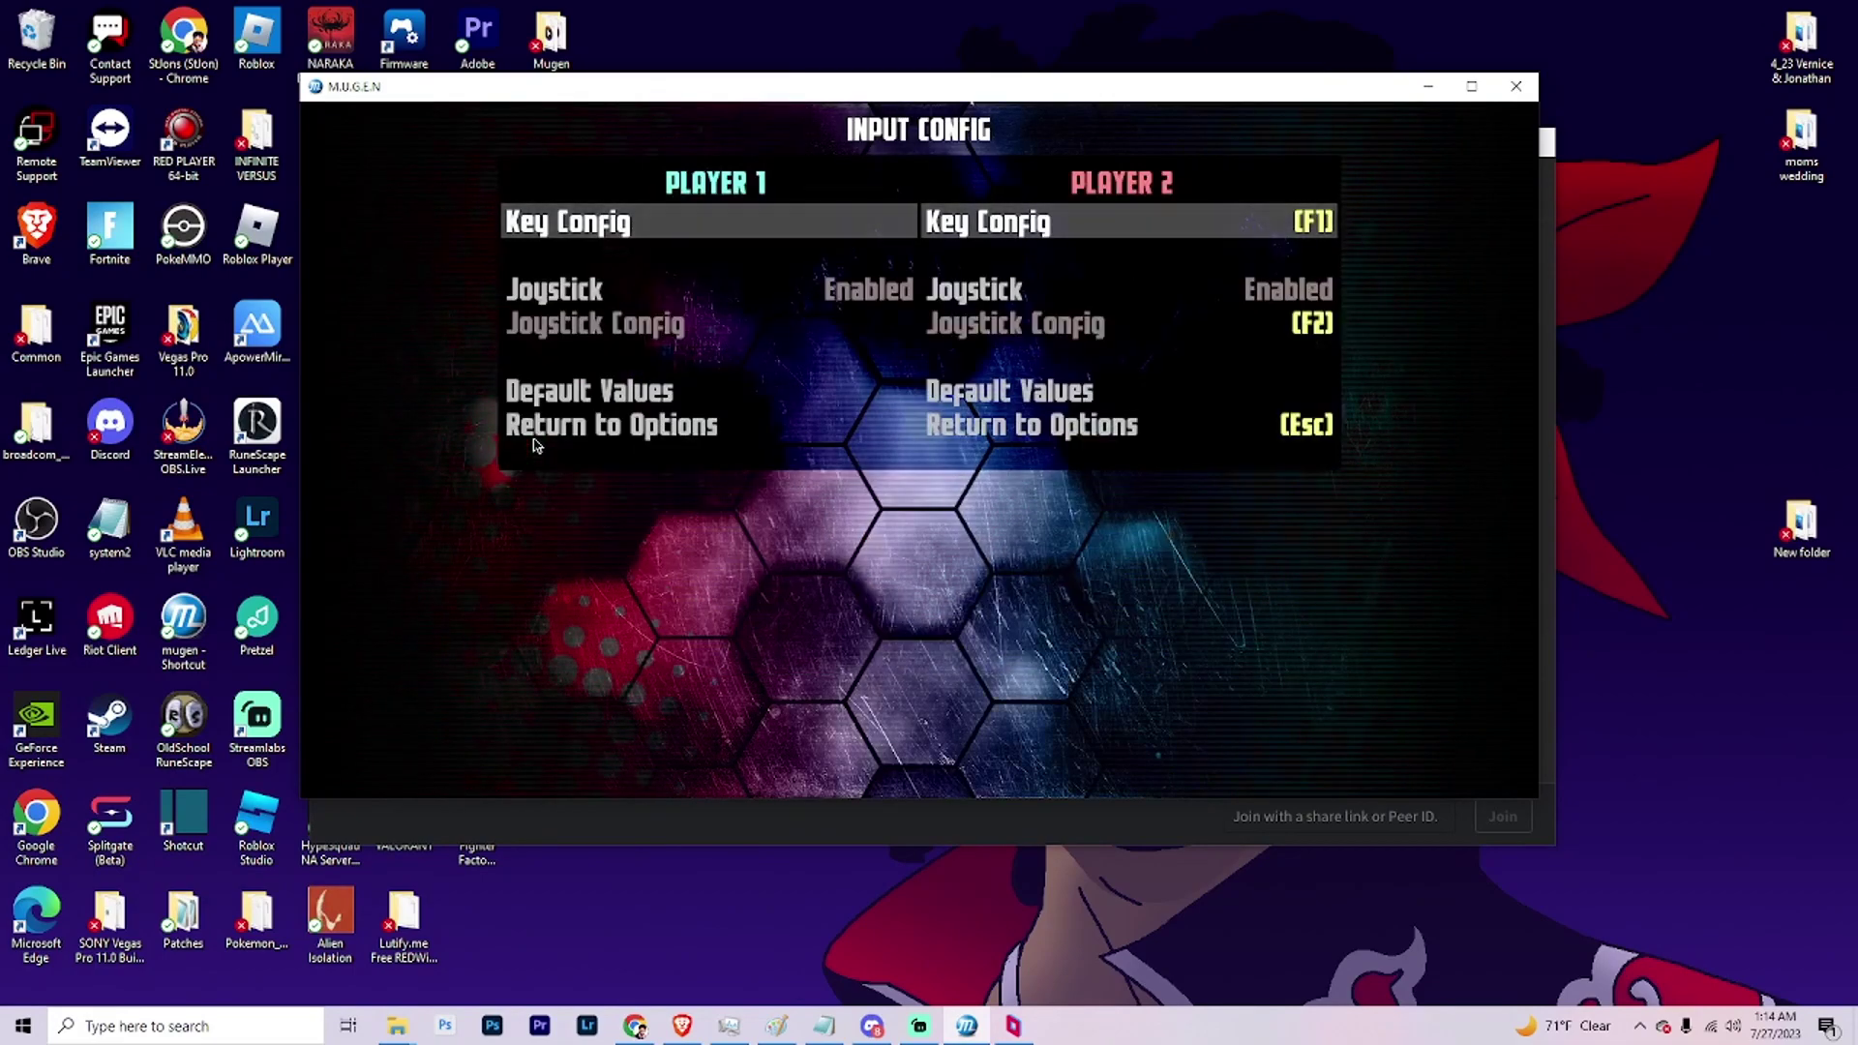
{"action": "key", "text": "Return"}
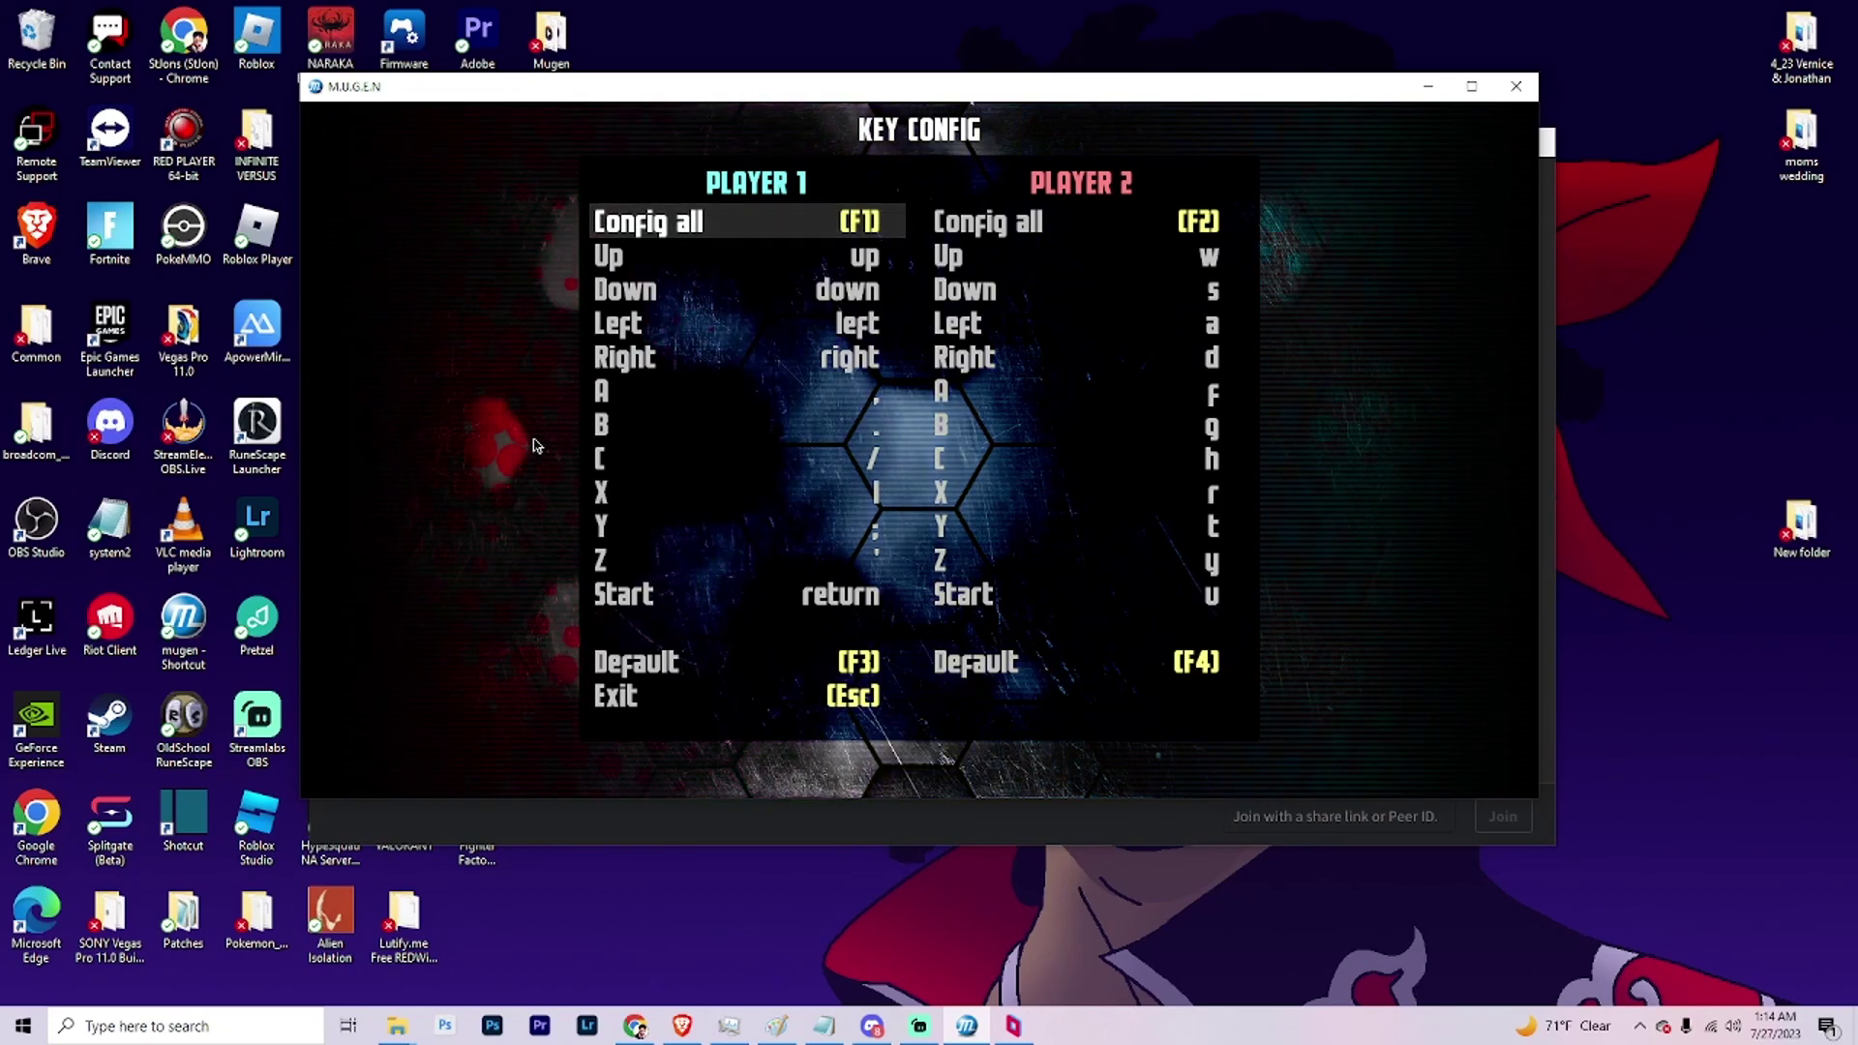
Step: Examine the keyboard assignments for Player 1 and Player 2 in Key Config
{"action": "key", "text": "Up"}
{"action": "key", "text": "Down"}
{"action": "key", "text": "Up"}
{"action": "key", "text": "Up"}
{"action": "key", "text": "Down"}
{"action": "key", "text": "Down"}
{"action": "key", "text": "Up"}
{"action": "key", "text": "Down"}
{"action": "key", "text": "Up"}
{"action": "key", "text": "Up"}
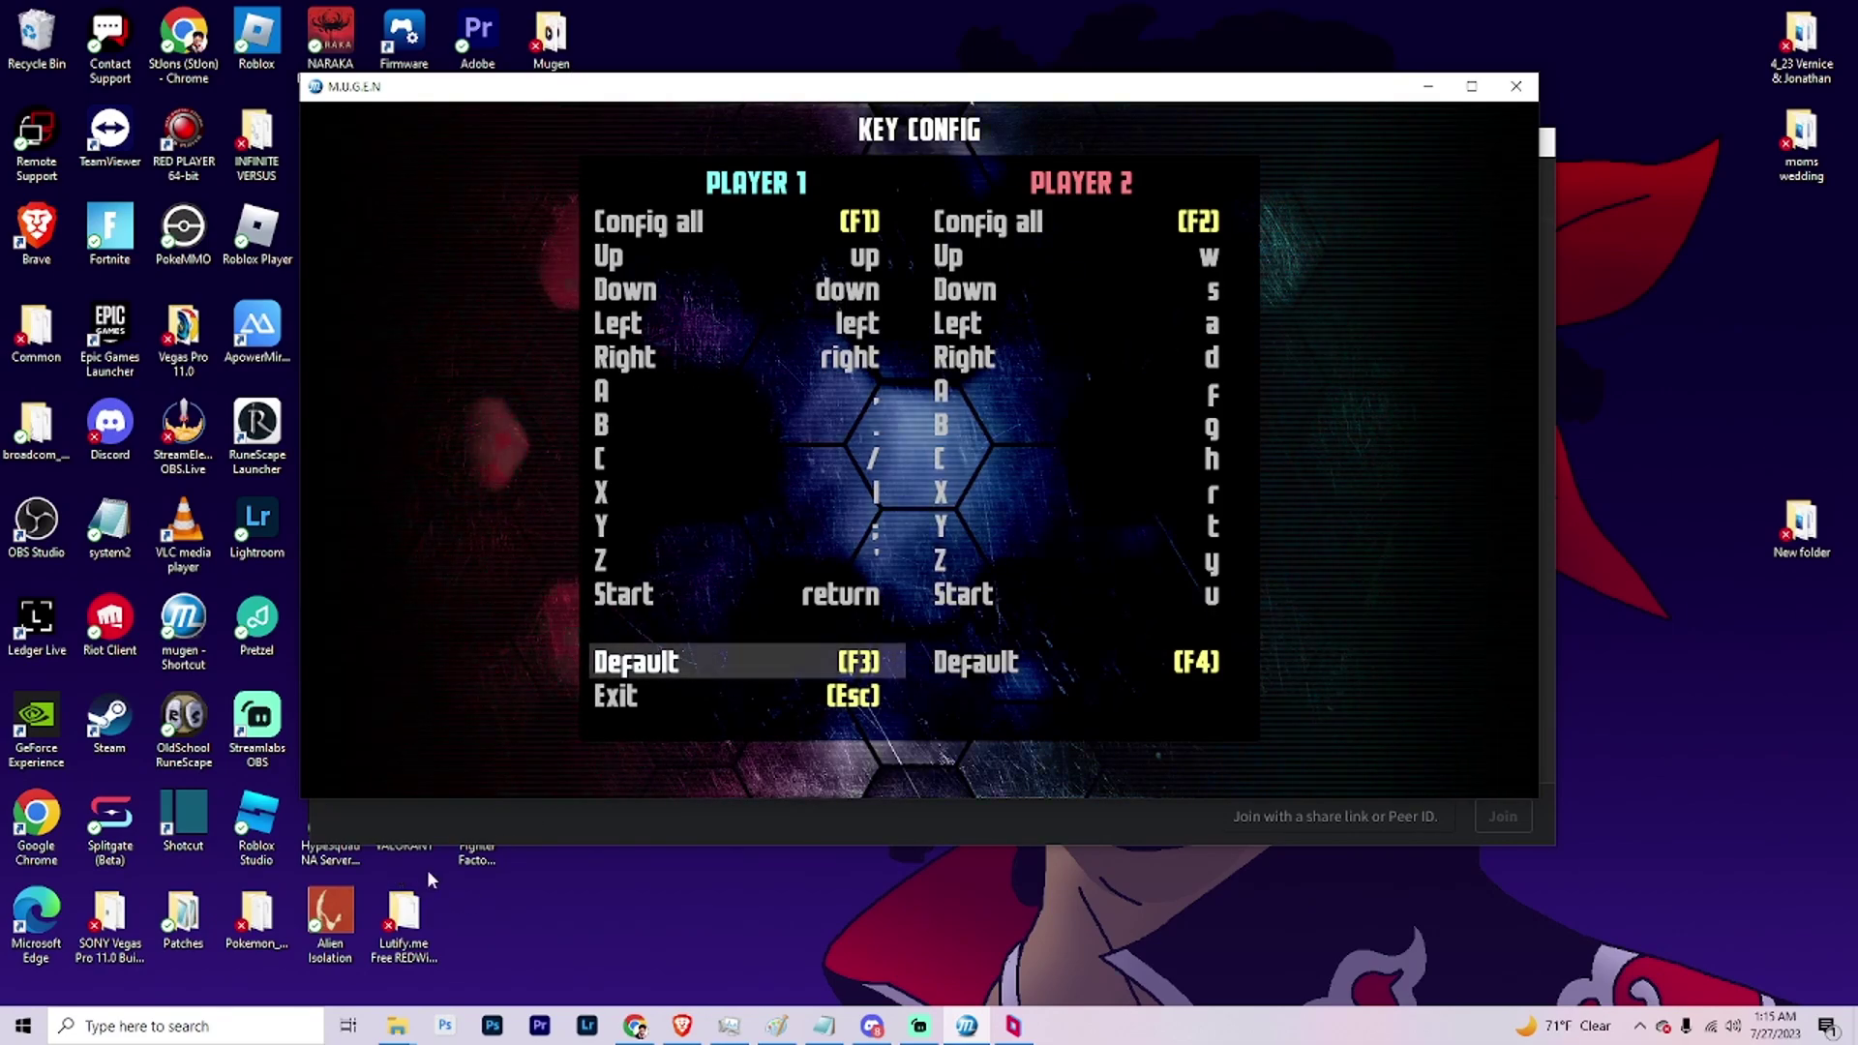
Step: Return to Parsec's Computers page and lower its window to uncover the top of the M.U.G.E.N window
{"action": "left_click", "coordinate": [608, 832]}
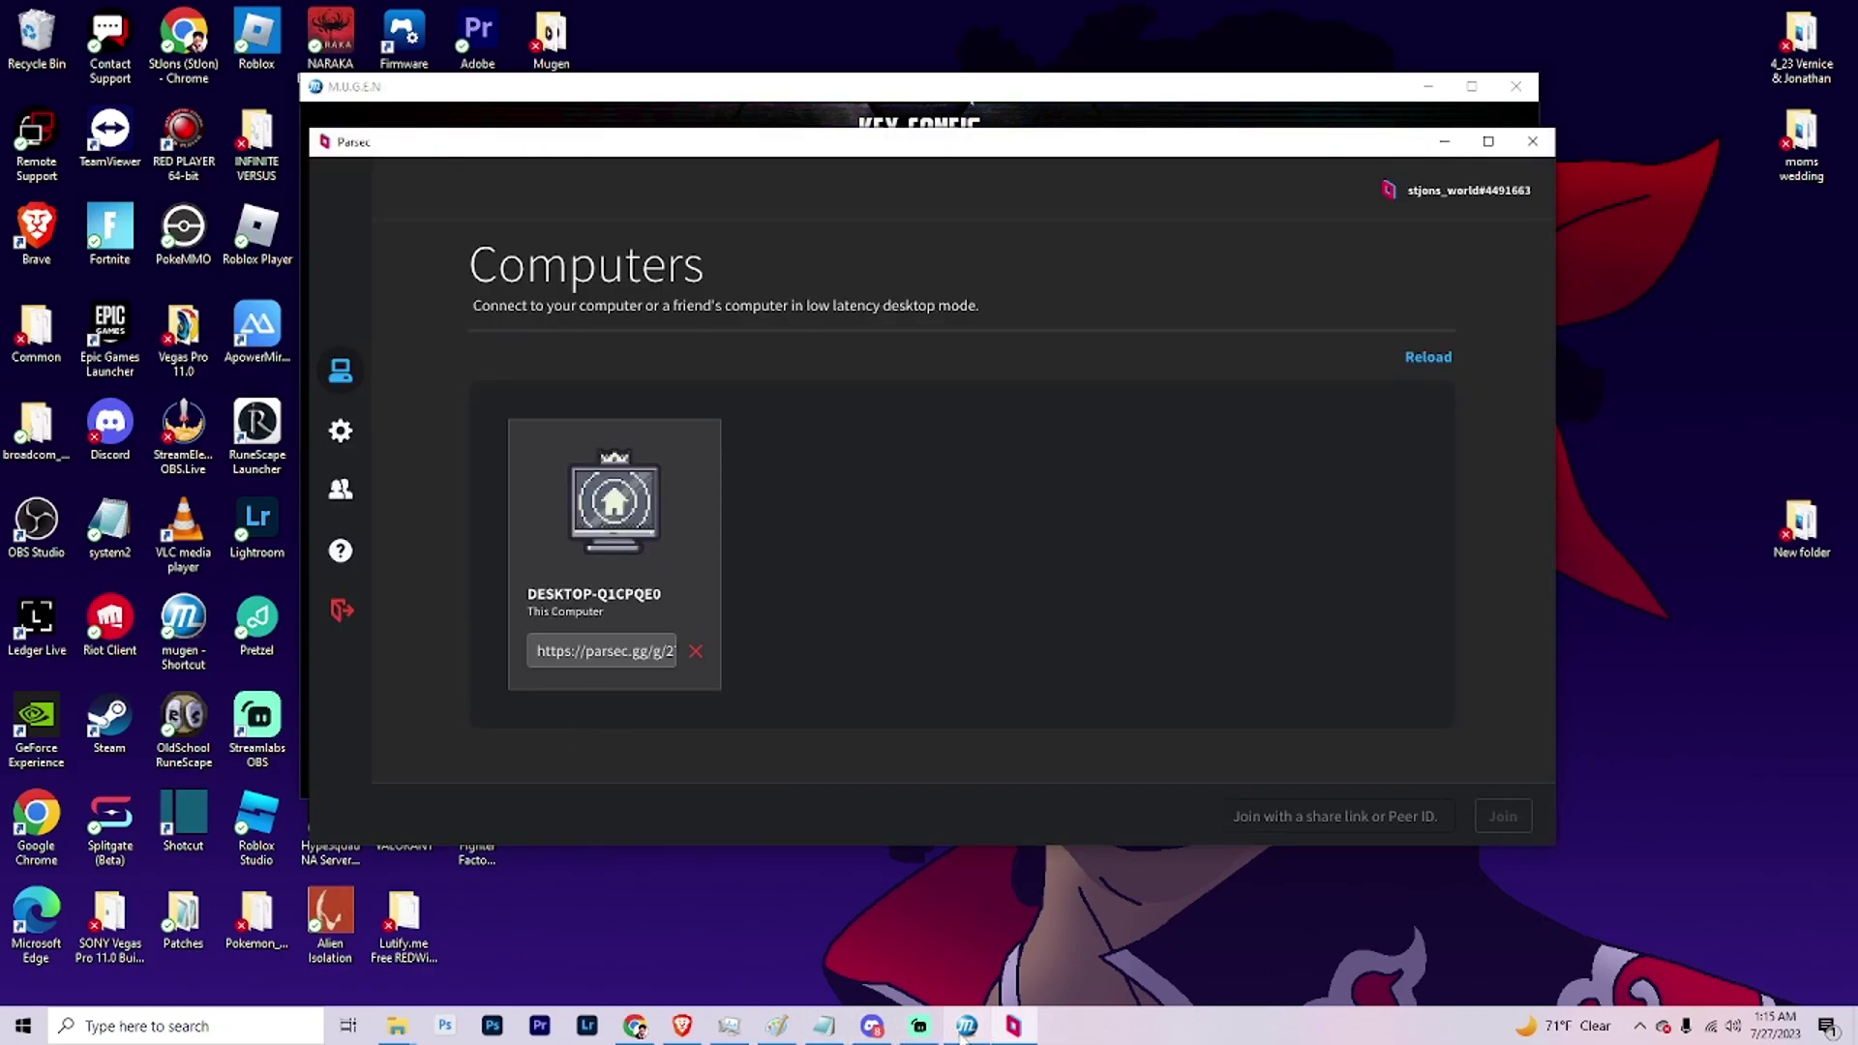
{"action": "left_click", "coordinate": [878, 1025]}
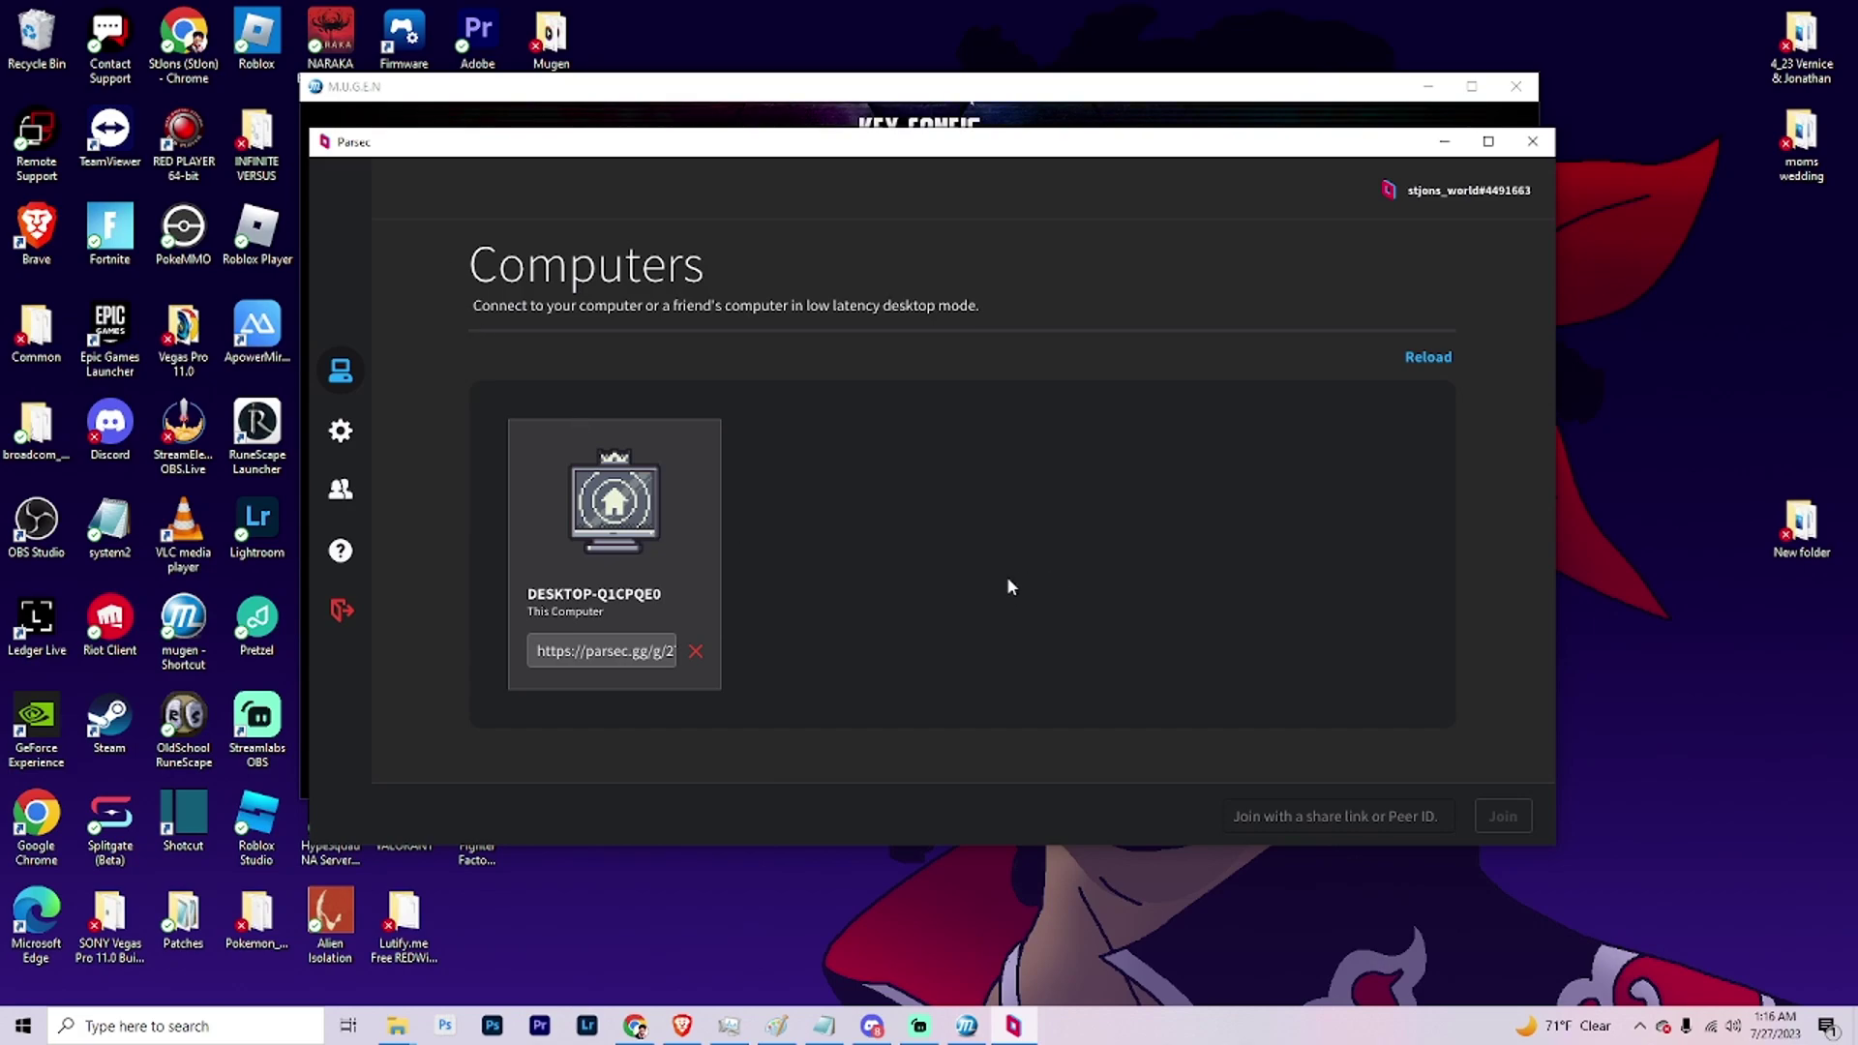
{"action": "left_click_drag", "start_coordinate": [769, 142], "coordinate": [761, 236]}
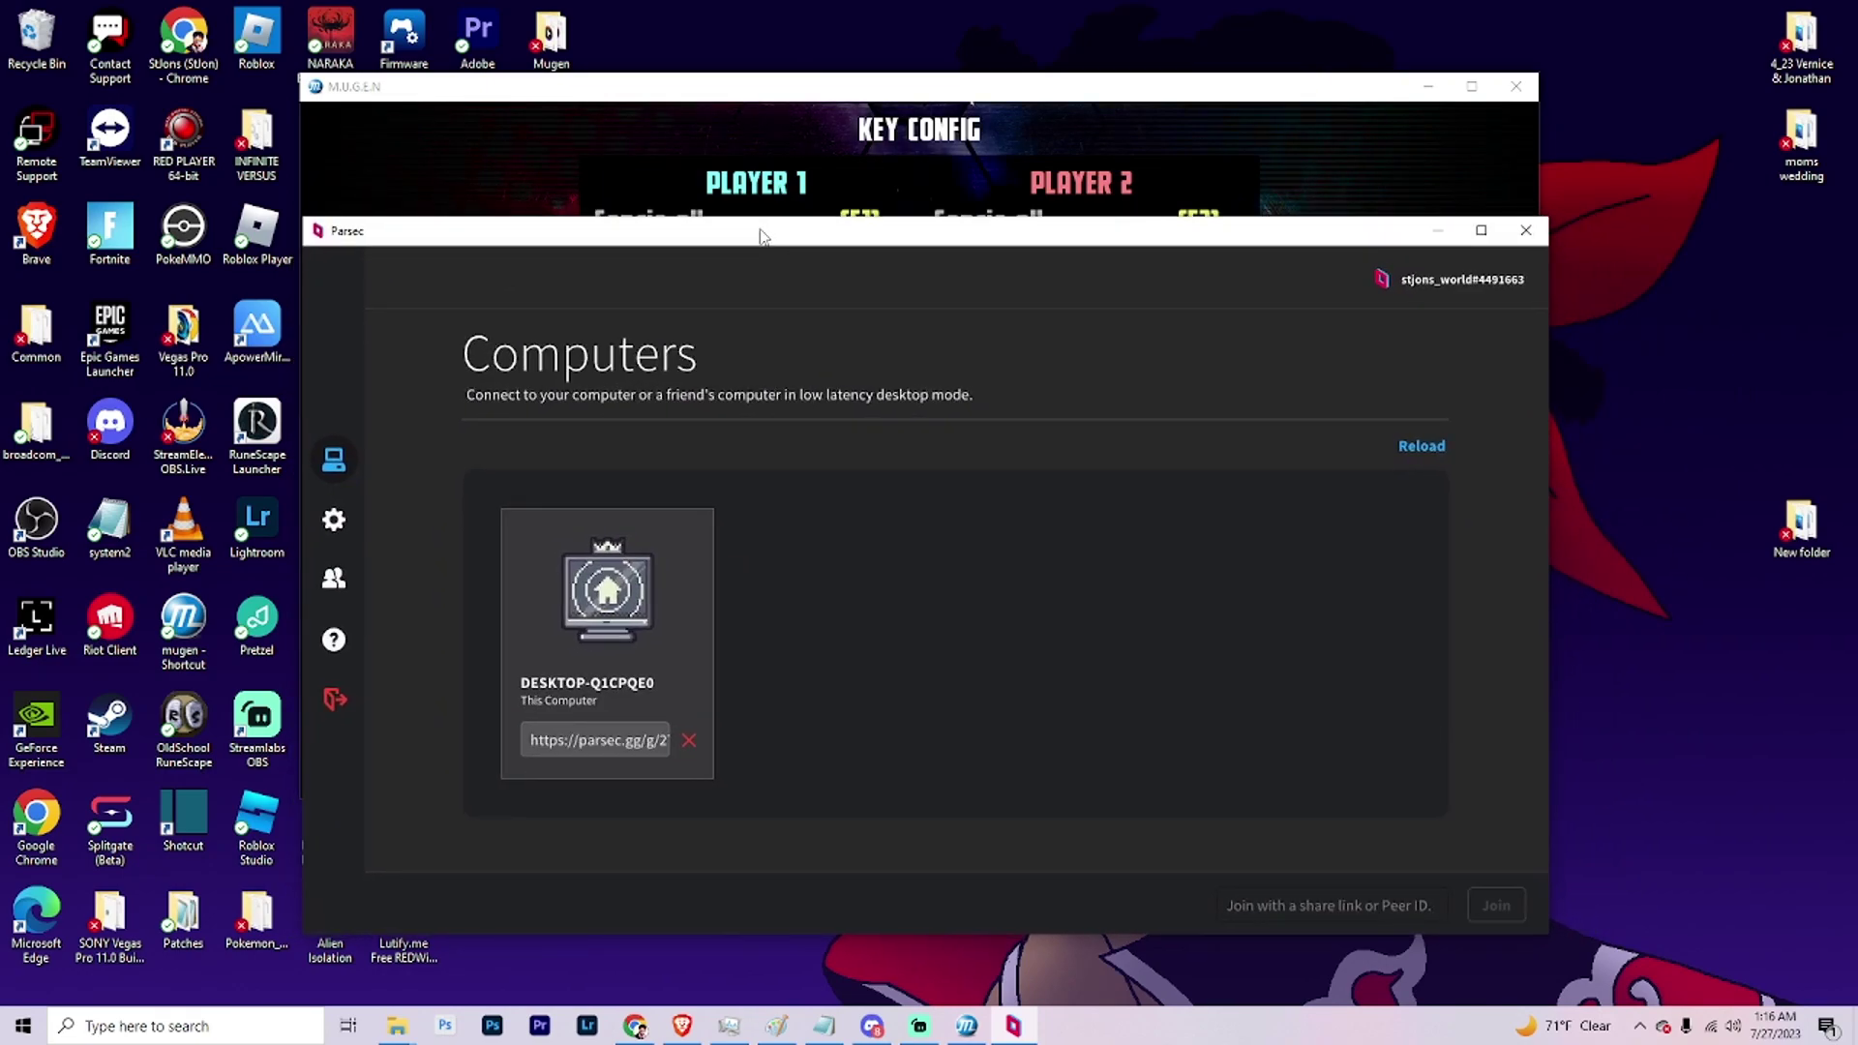